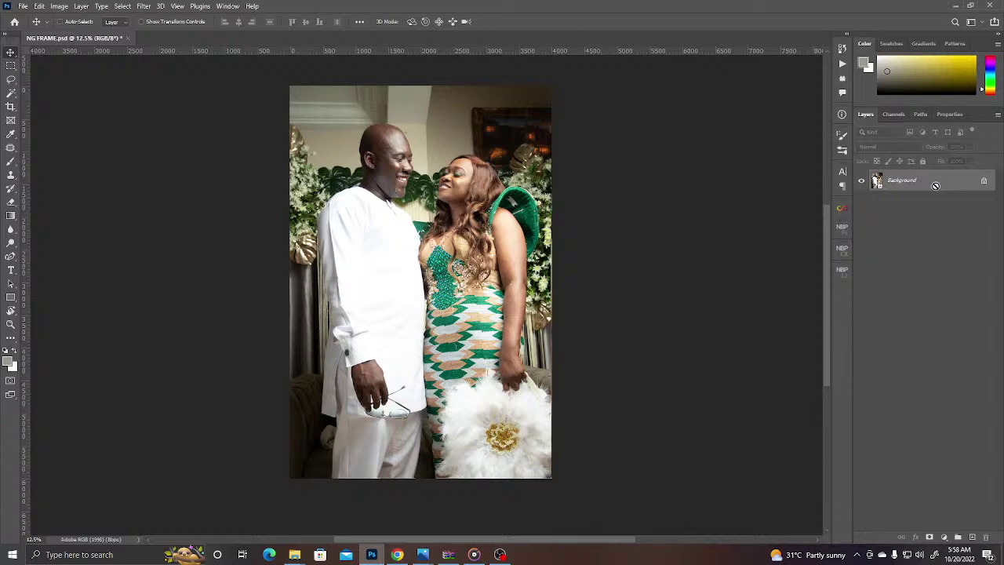
- Duplicate the Background layer and start the Camera Raw filter on the copy
{"action": "key", "text": "ctrl+j"}
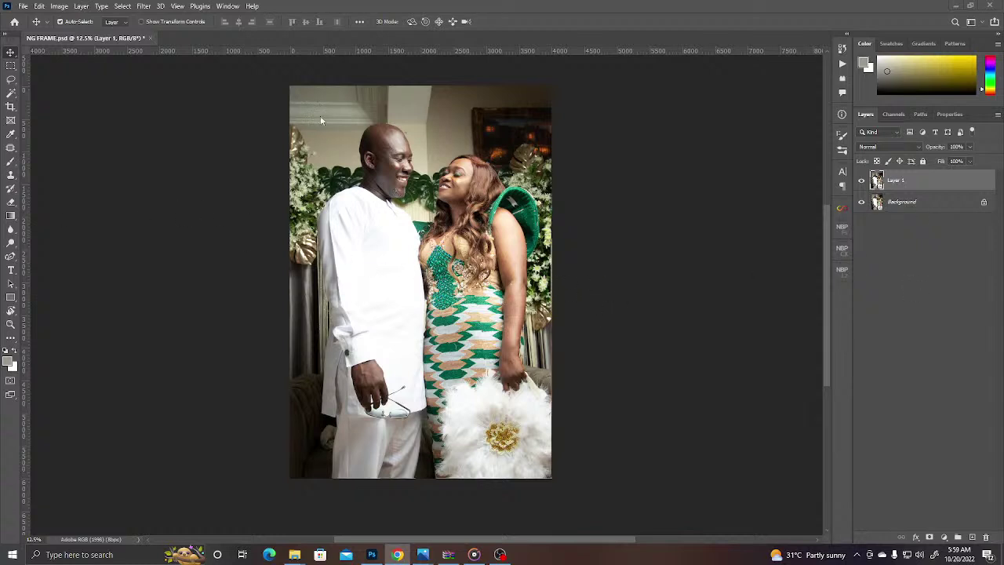
{"action": "left_click", "coordinate": [142, 7]}
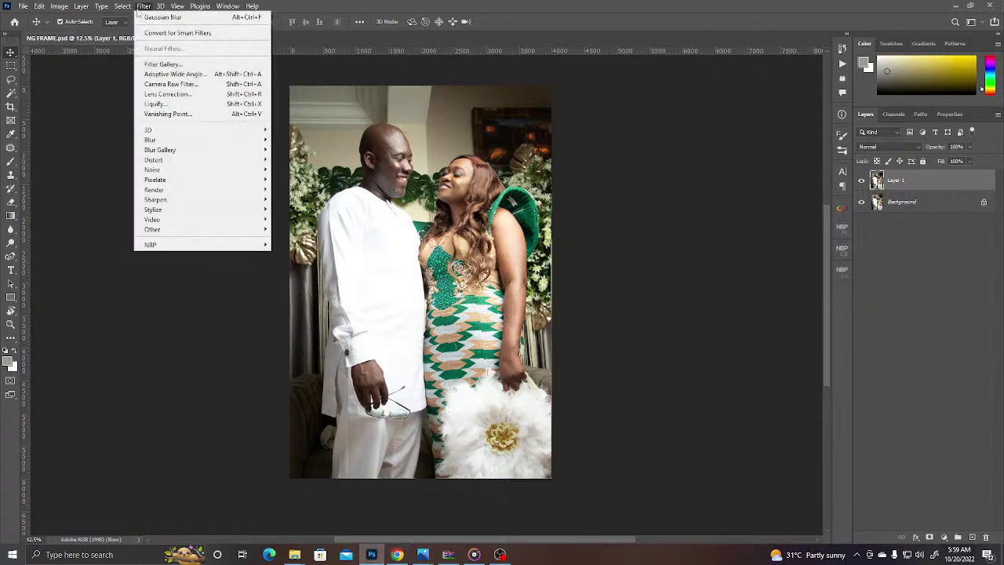
{"action": "left_click", "coordinate": [173, 84]}
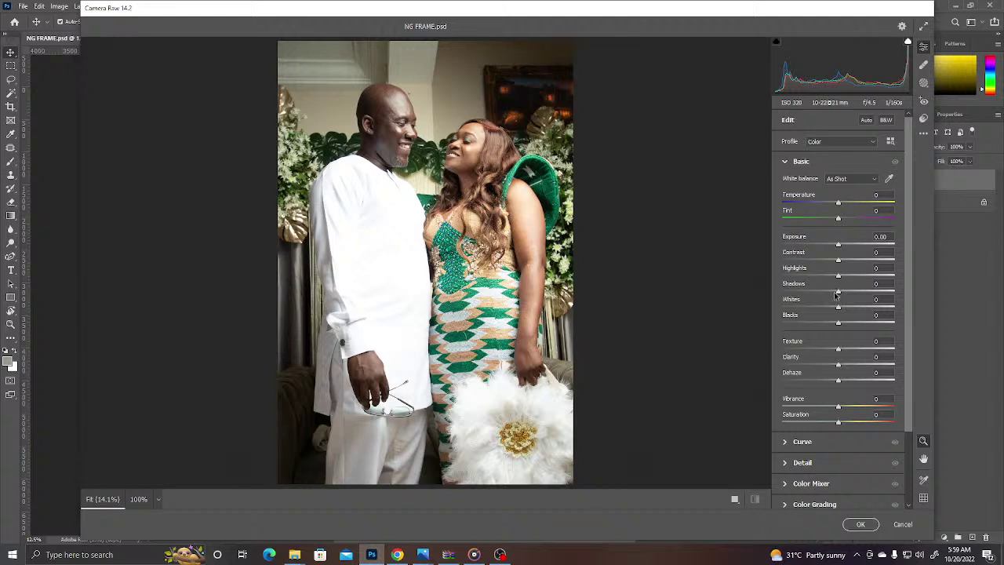
- Set Shadows to +64, Highlights to -69 and Whites to -68 in the Basic adjustments
{"action": "left_click_drag", "start_coordinate": [837, 293], "coordinate": [875, 296]}
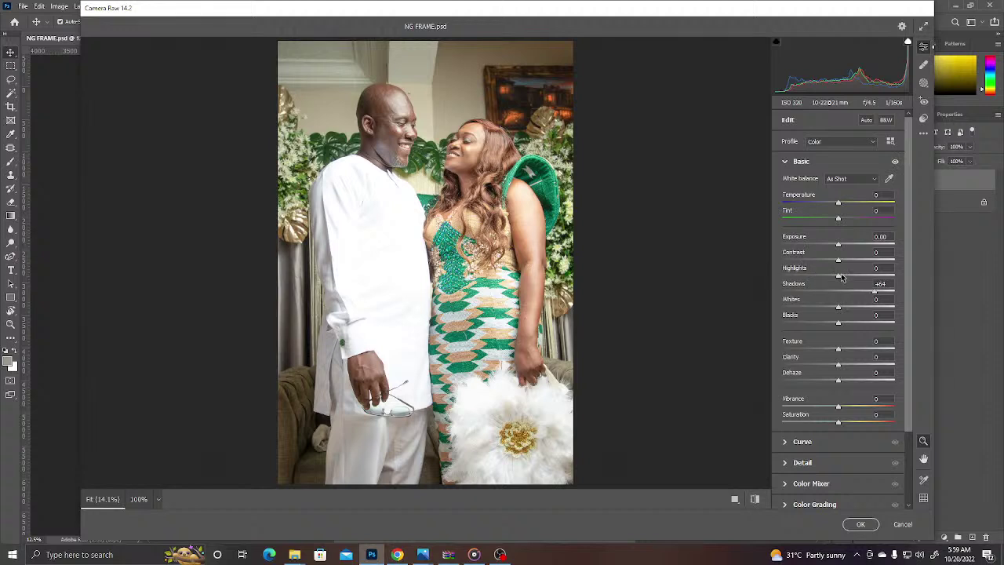
{"action": "left_click_drag", "start_coordinate": [839, 278], "coordinate": [812, 280]}
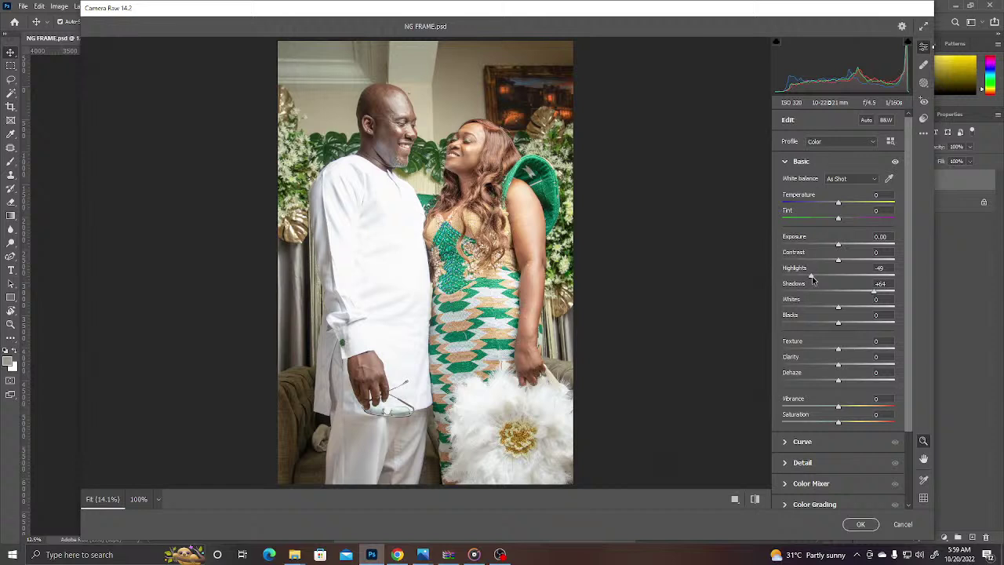
{"action": "left_click_drag", "start_coordinate": [838, 307], "coordinate": [797, 314]}
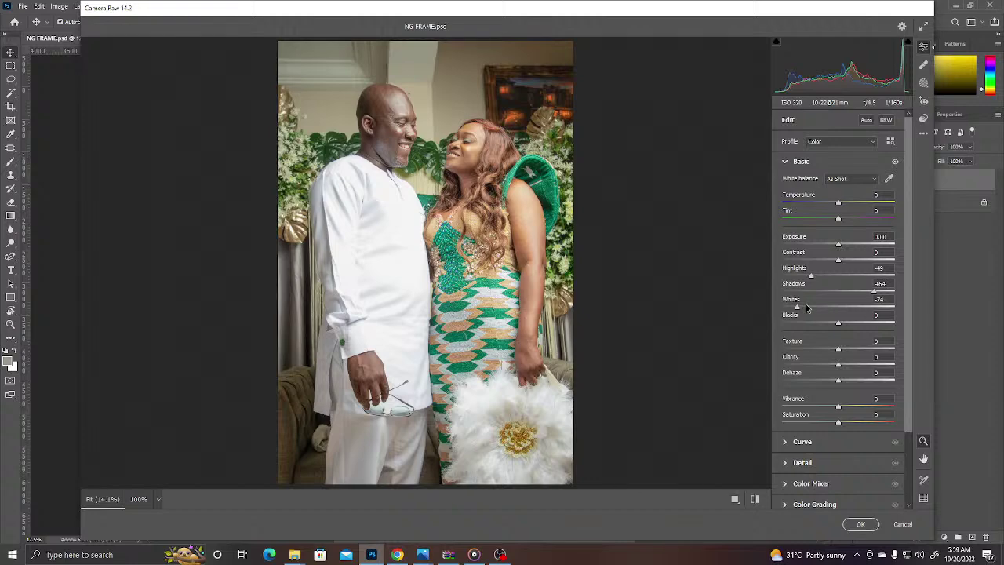
{"action": "left_click_drag", "start_coordinate": [811, 275], "coordinate": [799, 277]}
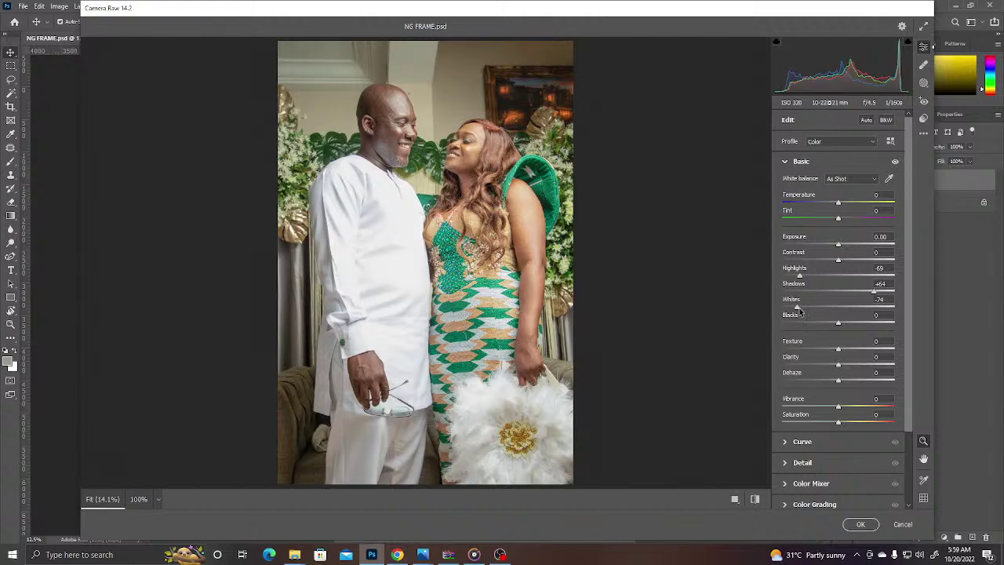
{"action": "left_click_drag", "start_coordinate": [800, 313], "coordinate": [804, 311]}
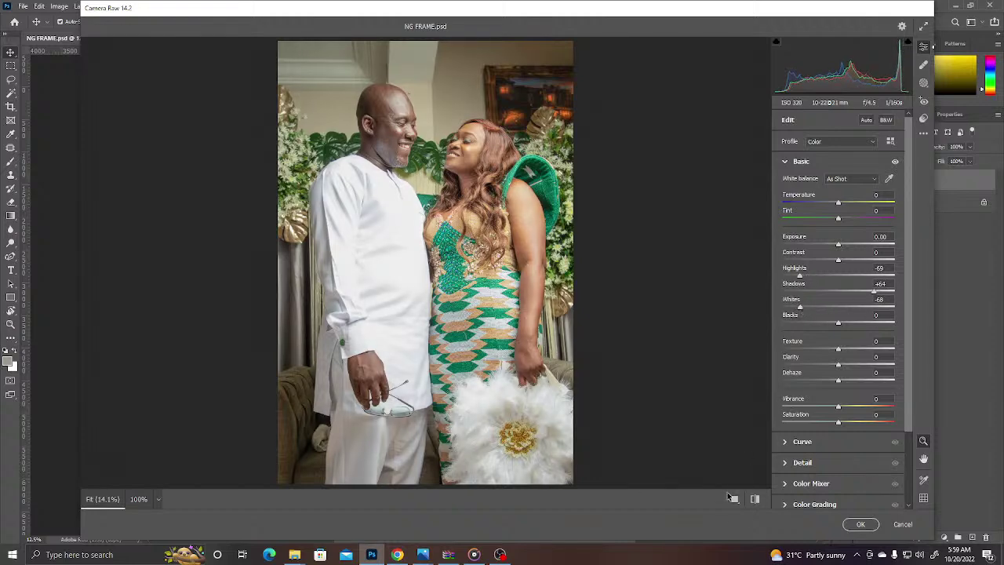
- Compare before and after side by side, set Shadows to +54, and apply the Camera Raw filter
{"action": "left_click", "coordinate": [731, 498]}
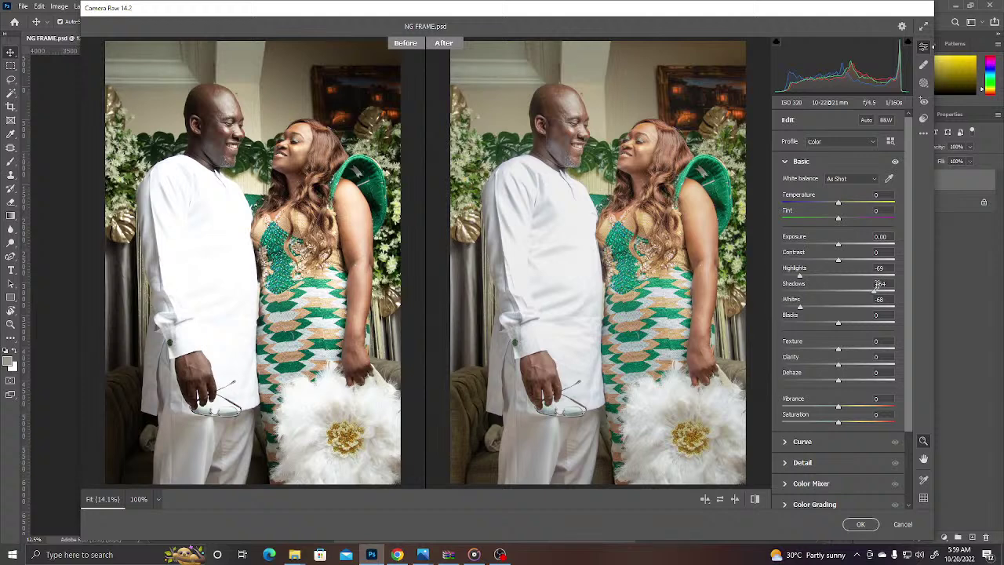
{"action": "left_click_drag", "start_coordinate": [873, 292], "coordinate": [869, 296]}
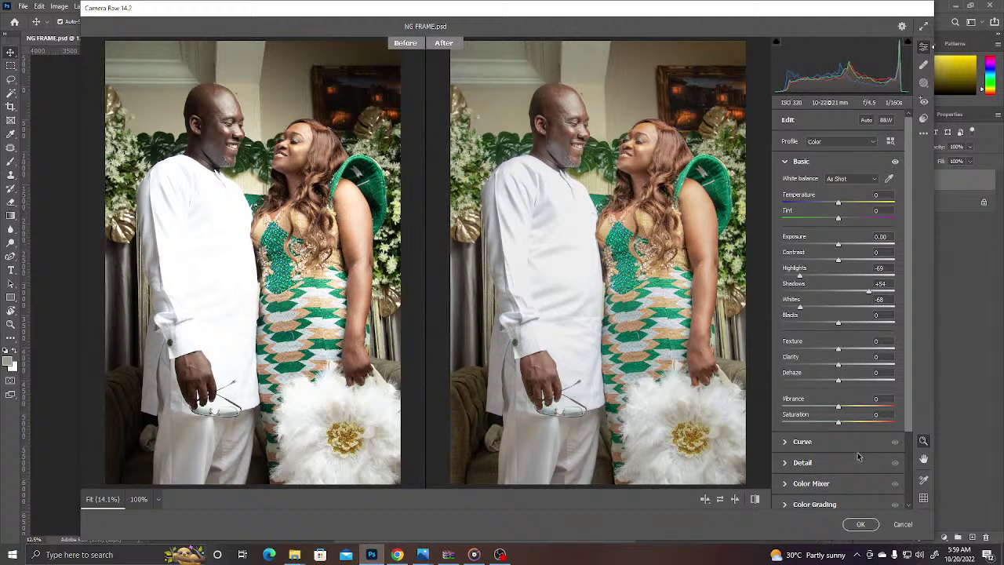
{"action": "left_click", "coordinate": [859, 525]}
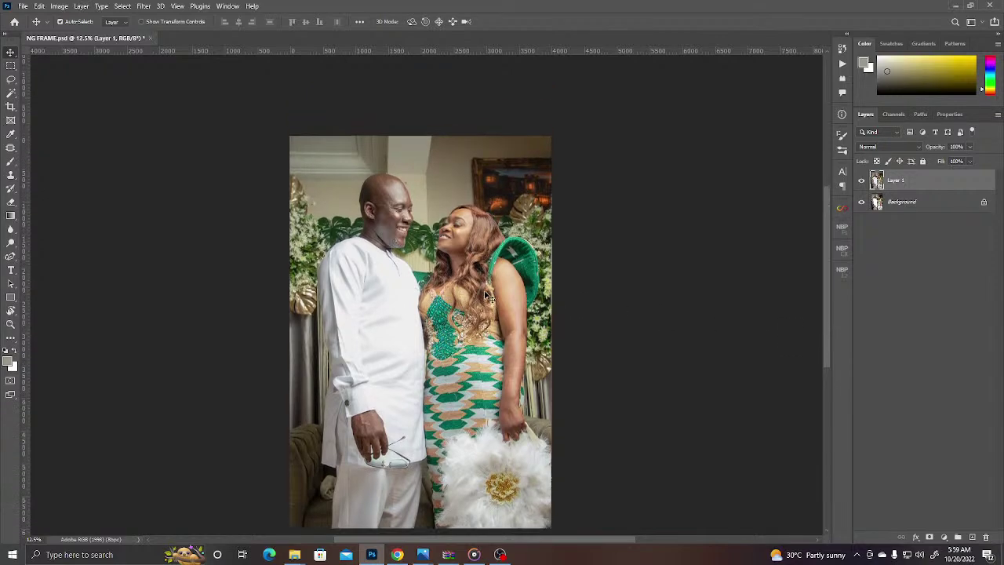
- Duplicate the adjusted layer and select the couple with Select Subject
{"action": "scroll", "coordinate": [450, 246], "scroll_direction": "up", "scroll_amount": 1}
{"action": "scroll", "coordinate": [448, 244], "scroll_direction": "down", "scroll_amount": 1}
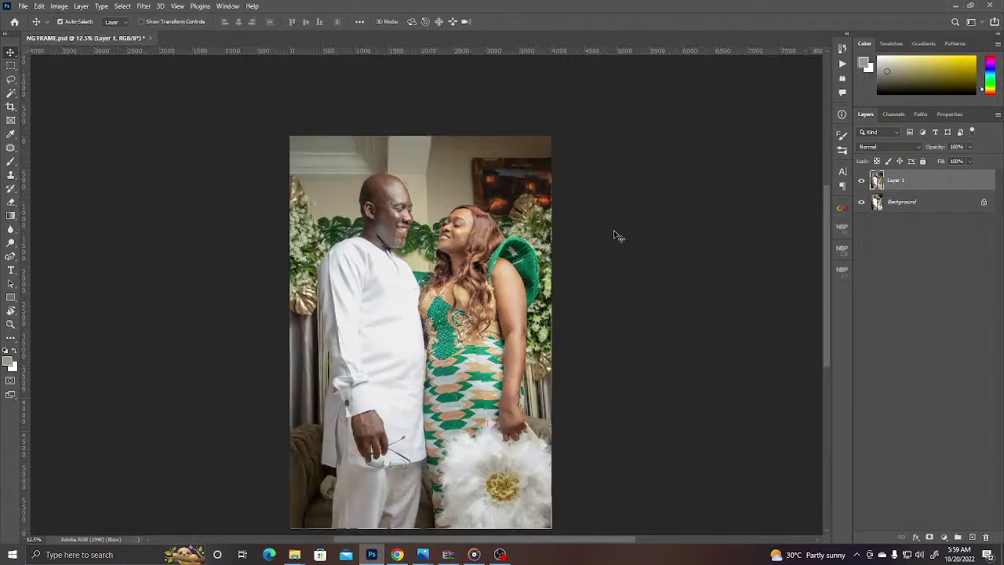
{"action": "key", "text": "ctrl+j"}
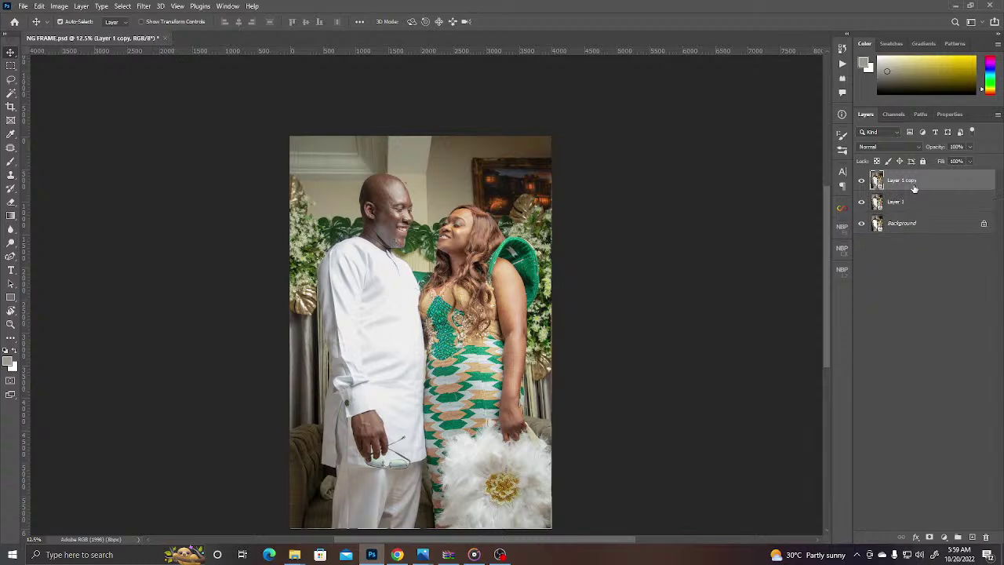
{"action": "left_click", "coordinate": [142, 7]}
{"action": "mouse_move", "coordinate": [124, 10]}
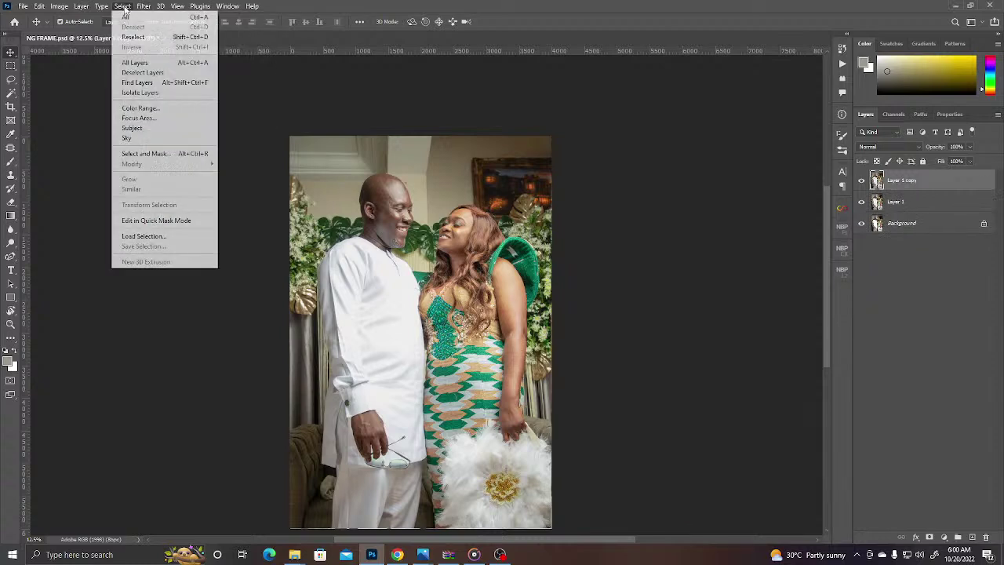
{"action": "left_click", "coordinate": [135, 128]}
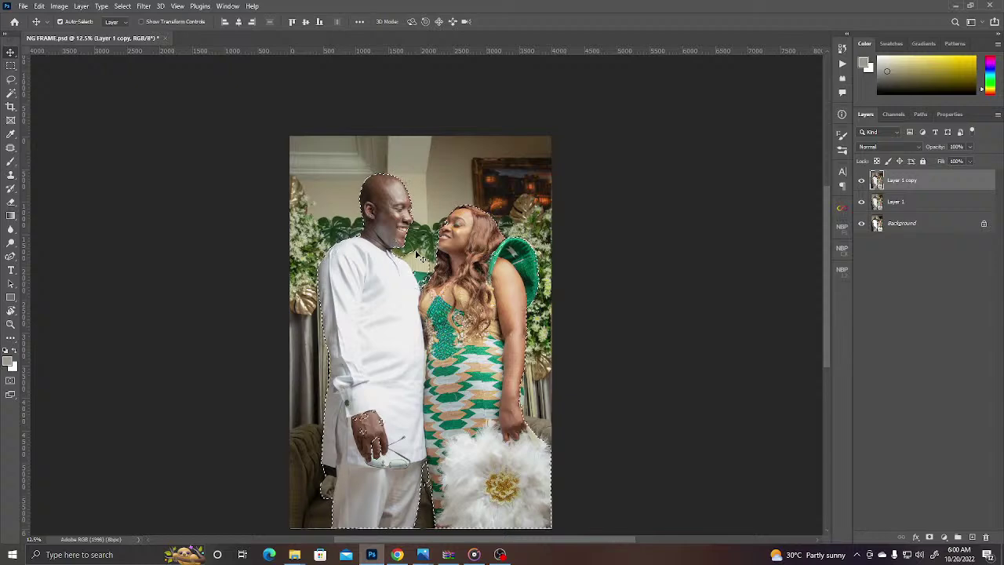
- Refine the selection edge beside the man's forehead with the Lasso tool
{"action": "left_click", "coordinate": [374, 214], "text": "ctrl"}
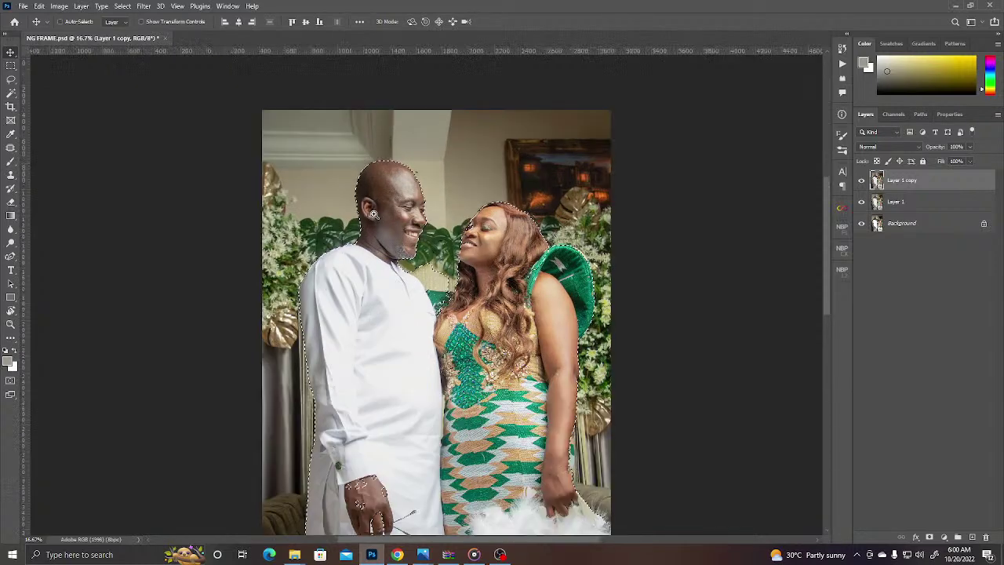
{"action": "left_click", "coordinate": [374, 214], "text": "ctrl"}
{"action": "left_click", "coordinate": [374, 214], "text": "ctrl"}
{"action": "left_click", "coordinate": [374, 214], "text": "ctrl"}
{"action": "left_click", "coordinate": [374, 214], "text": "ctrl"}
{"action": "left_click", "coordinate": [419, 298], "text": "ctrl"}
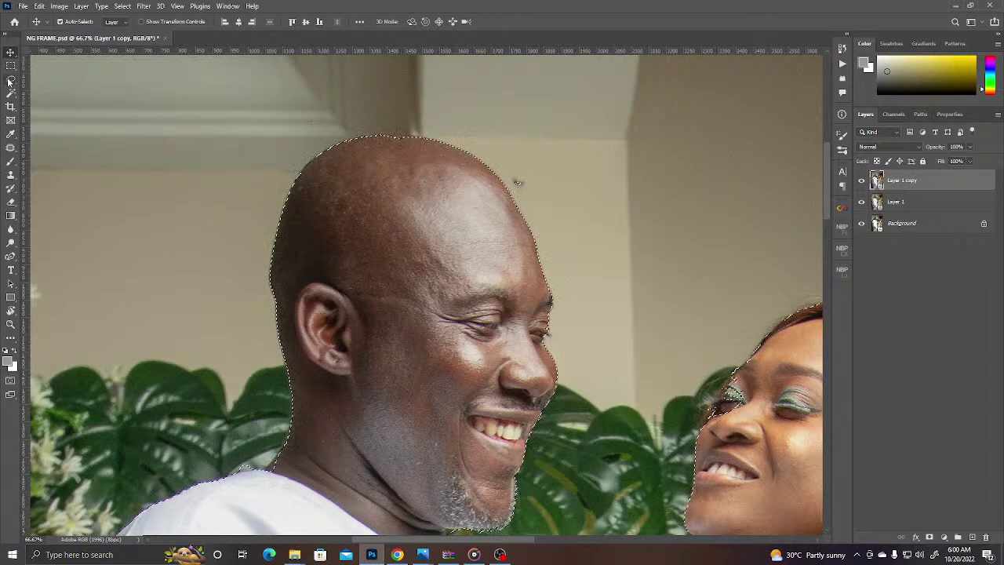
{"action": "key", "text": "l"}
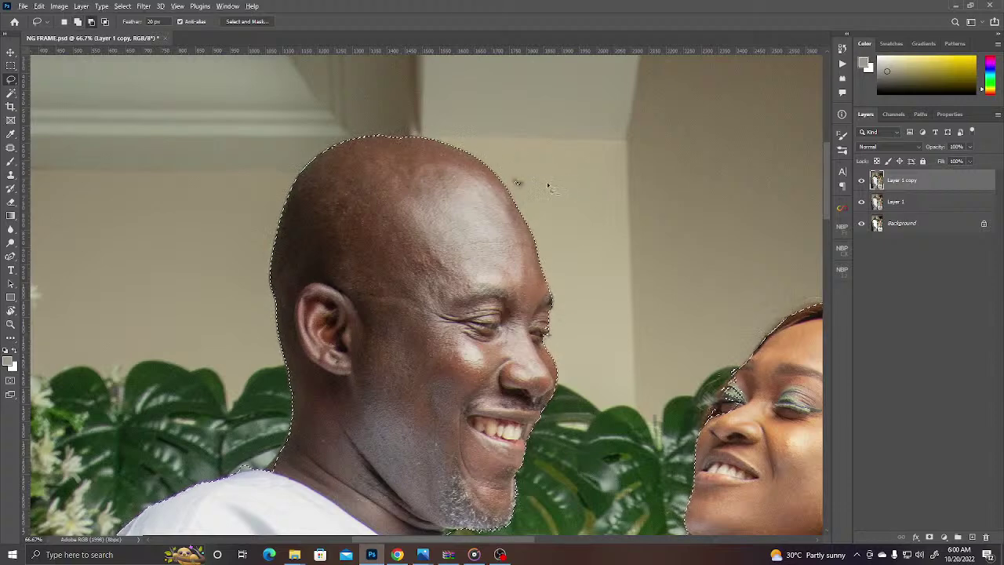
{"action": "mouse_move", "coordinate": [541, 181]}
{"action": "left_mouse_down"}
{"action": "mouse_move", "coordinate": [533, 198]}
{"action": "mouse_move", "coordinate": [515, 179]}
{"action": "left_mouse_up"}
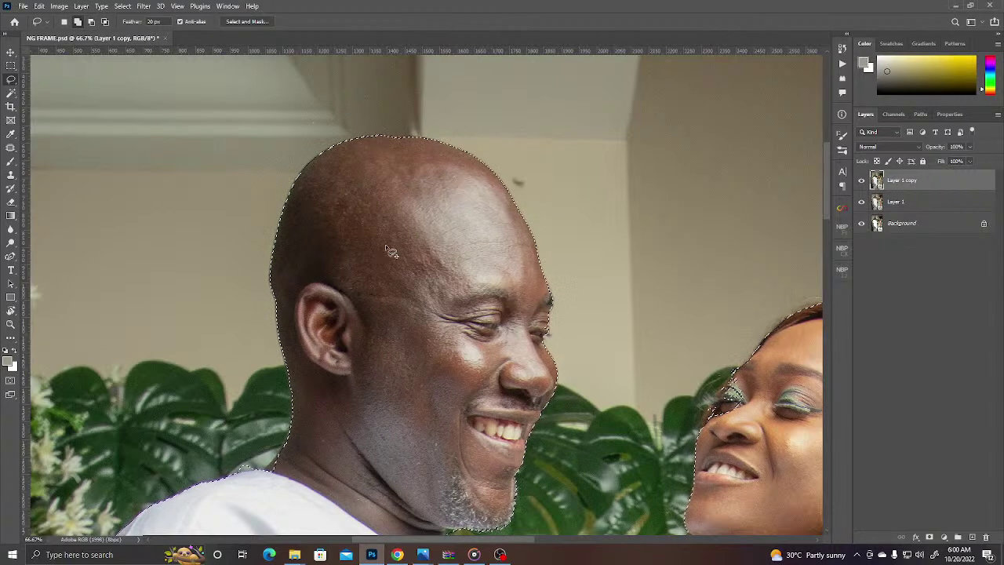
- Lasso the gap where the back of the man's neck meets his shirt to correct the selection edge
{"action": "left_click_drag", "start_coordinate": [343, 282], "coordinate": [392, 161]}
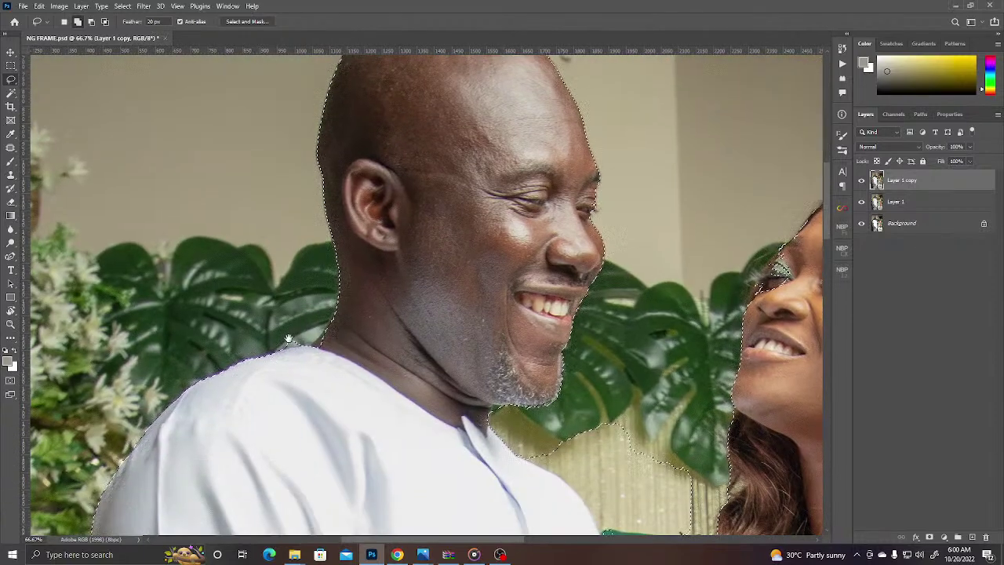
{"action": "scroll", "coordinate": [345, 349], "scroll_direction": "up", "scroll_amount": 1}
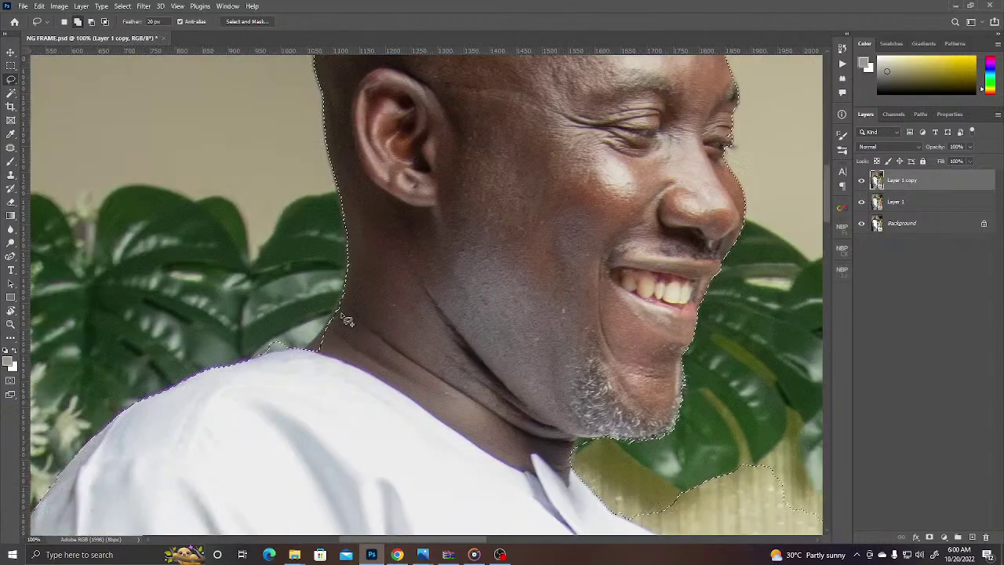
{"action": "mouse_move", "coordinate": [346, 292]}
{"action": "left_mouse_down"}
{"action": "mouse_move", "coordinate": [309, 355]}
{"action": "mouse_move", "coordinate": [356, 313]}
{"action": "mouse_move", "coordinate": [346, 292]}
{"action": "left_mouse_up"}
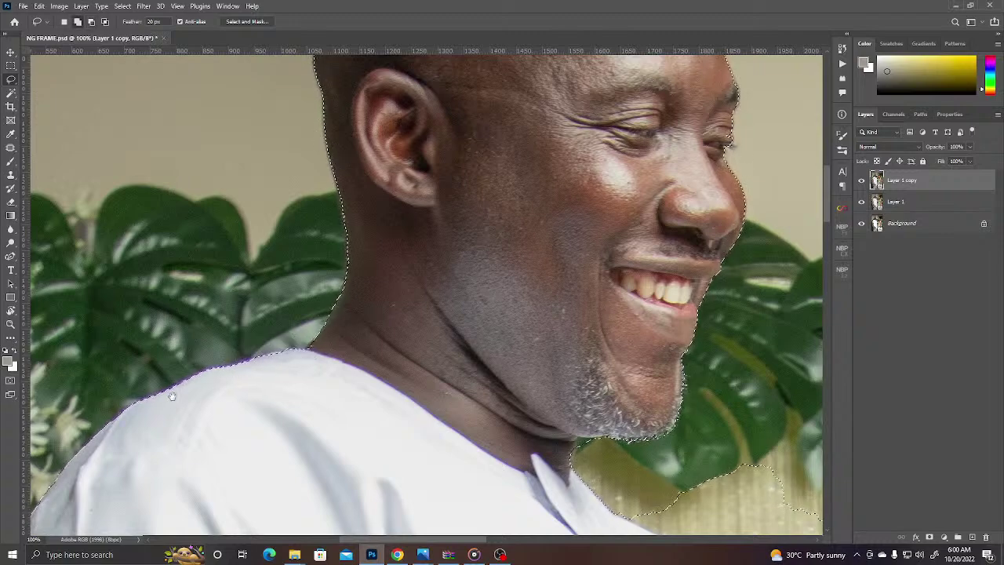
- Set the lasso feather to 1 px and refine the selection edge along the man's outer shoulder and upper sleeve
{"action": "left_click_drag", "start_coordinate": [238, 333], "coordinate": [354, 168]}
{"action": "left_click_drag", "start_coordinate": [287, 378], "coordinate": [289, 343]}
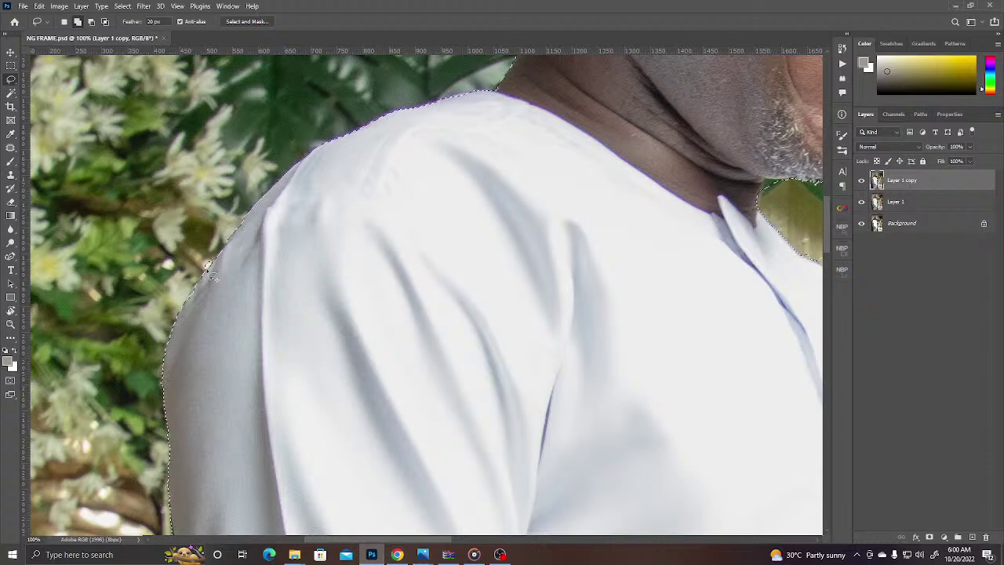
{"action": "mouse_move", "coordinate": [212, 260]}
{"action": "left_mouse_down"}
{"action": "mouse_move", "coordinate": [202, 271]}
{"action": "mouse_move", "coordinate": [215, 257]}
{"action": "left_mouse_up"}
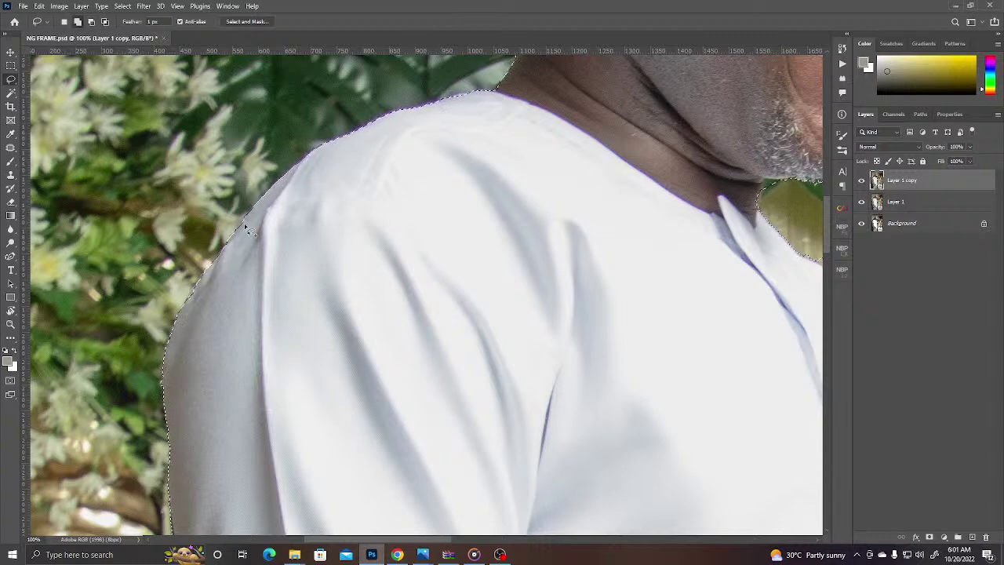
{"action": "scroll", "coordinate": [217, 287], "scroll_direction": "down", "scroll_amount": 3}
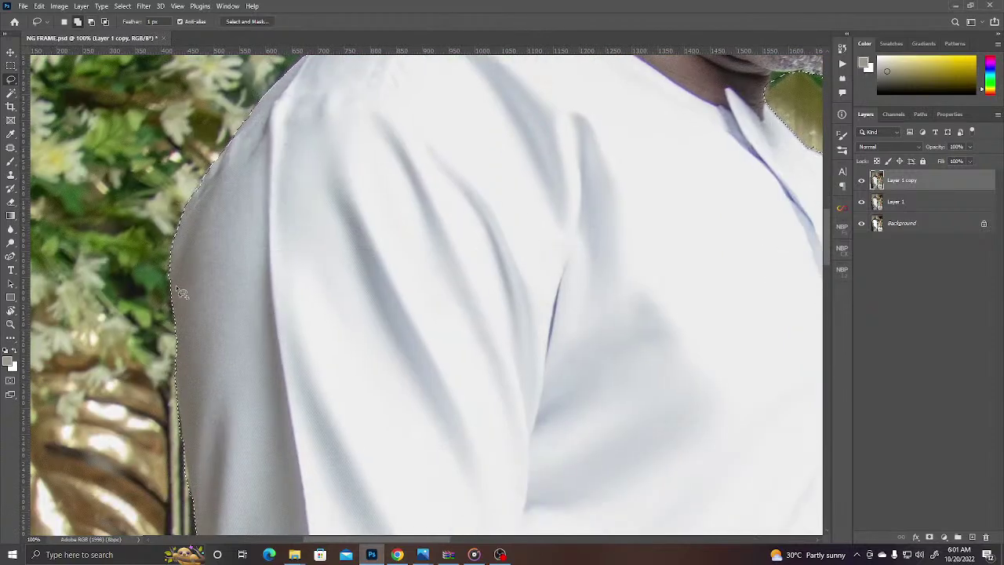
{"action": "mouse_move", "coordinate": [181, 292]}
{"action": "left_mouse_down"}
{"action": "mouse_move", "coordinate": [172, 263]}
{"action": "mouse_move", "coordinate": [168, 282]}
{"action": "mouse_move", "coordinate": [171, 249]}
{"action": "left_mouse_up"}
- Refine the selection edge down the man's outer sleeve beside the gold leaf and the striped curtain
{"action": "scroll", "coordinate": [209, 302], "scroll_direction": "down", "scroll_amount": 3}
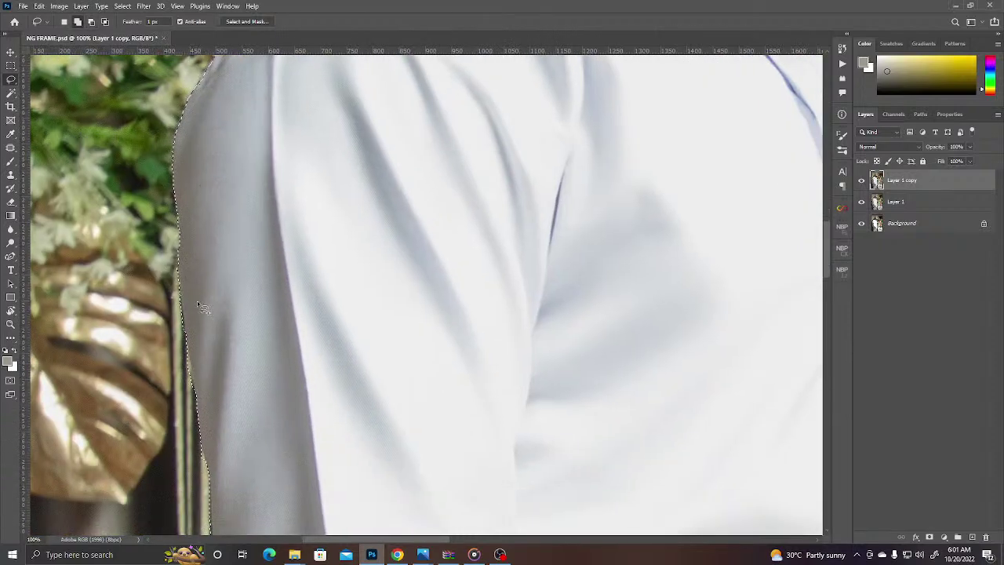
{"action": "left_click_drag", "start_coordinate": [179, 292], "coordinate": [187, 339]}
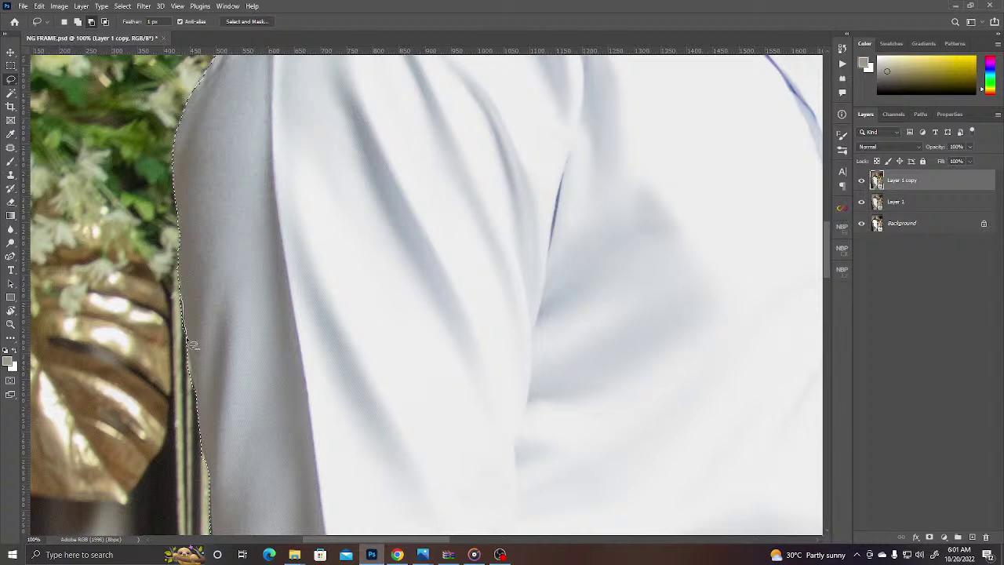
{"action": "left_click_drag", "start_coordinate": [187, 397], "coordinate": [188, 285]}
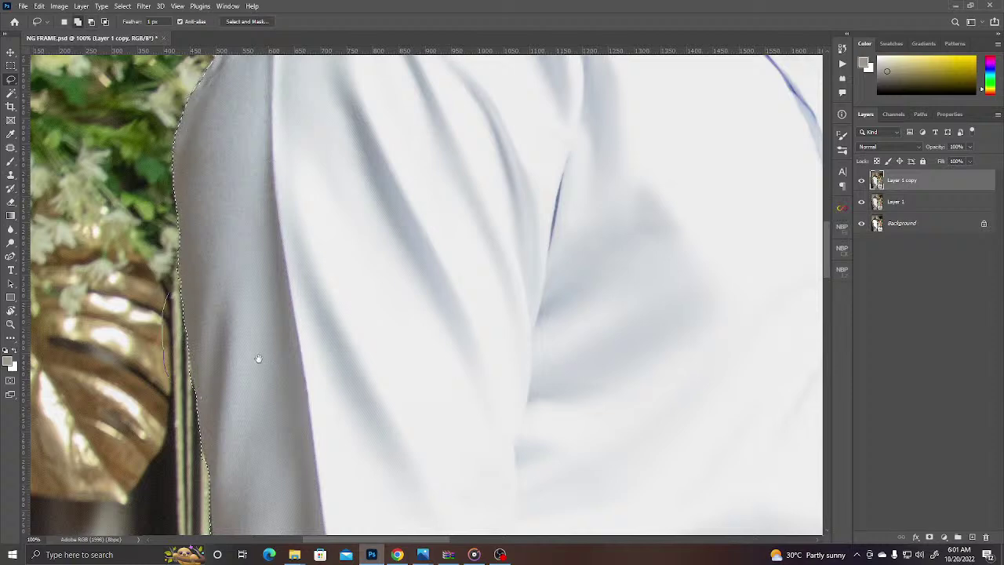
{"action": "mouse_move", "coordinate": [248, 371]}
{"action": "left_mouse_down"}
{"action": "mouse_move", "coordinate": [227, 206]}
{"action": "mouse_move", "coordinate": [179, 255]}
{"action": "mouse_move", "coordinate": [184, 291]}
{"action": "mouse_move", "coordinate": [171, 314]}
{"action": "mouse_move", "coordinate": [169, 206]}
{"action": "left_mouse_up"}
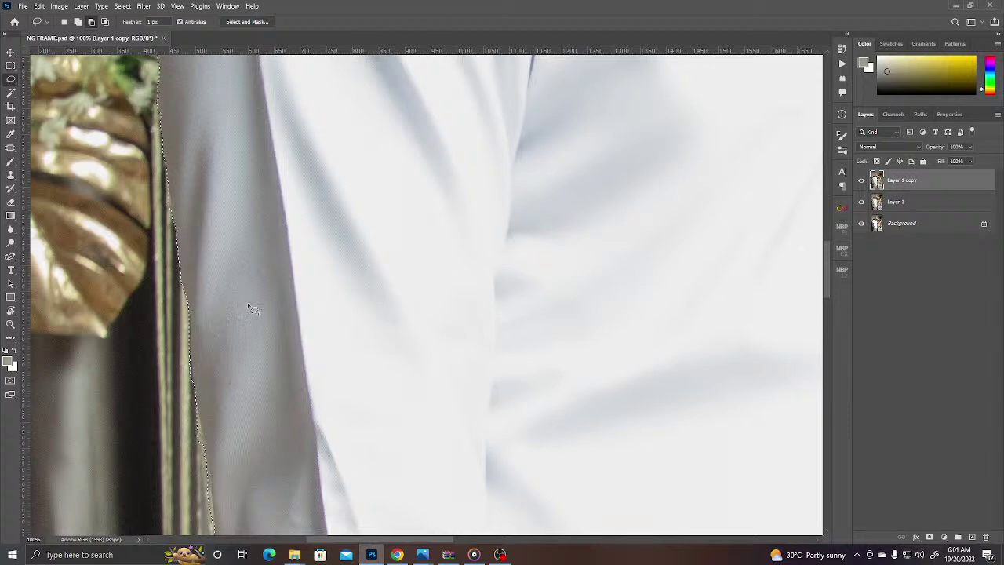
{"action": "left_click_drag", "start_coordinate": [246, 347], "coordinate": [218, 211]}
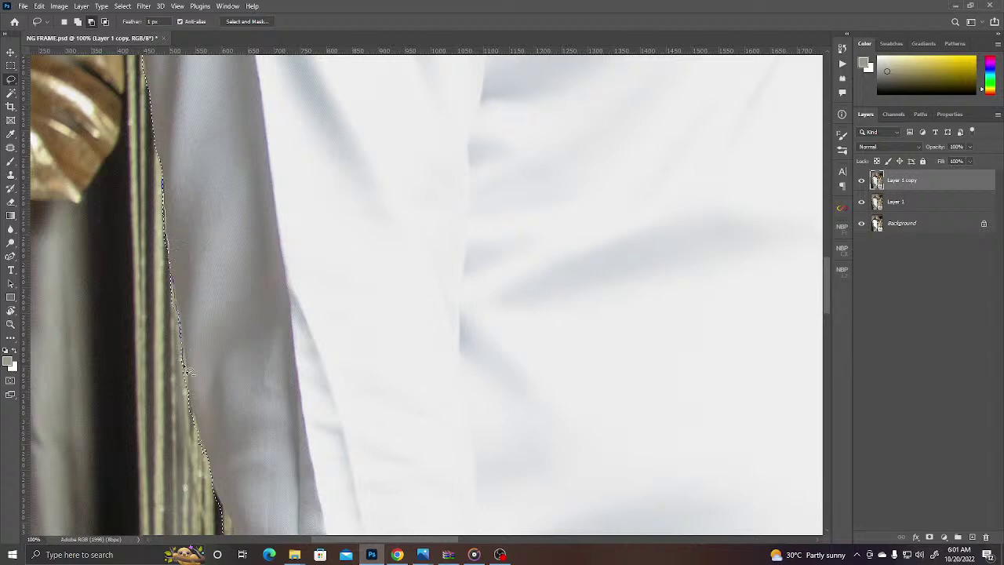
{"action": "left_click_drag", "start_coordinate": [161, 288], "coordinate": [172, 291]}
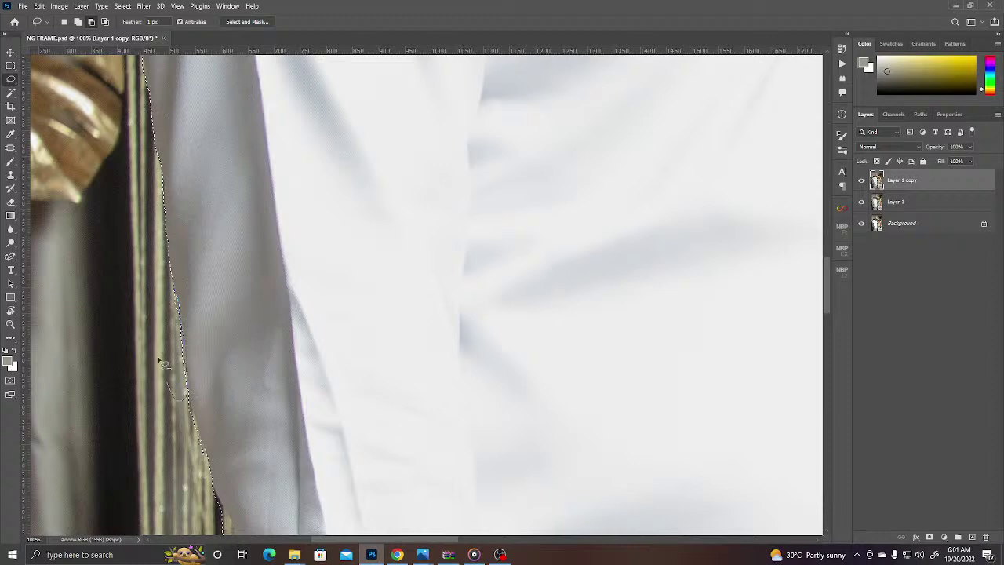
{"action": "left_click_drag", "start_coordinate": [159, 360], "coordinate": [176, 299]}
- Refine the selection edge down the man's lower sleeve beside the striped curtain, just above the folded cuff
{"action": "left_click_drag", "start_coordinate": [291, 363], "coordinate": [281, 118]}
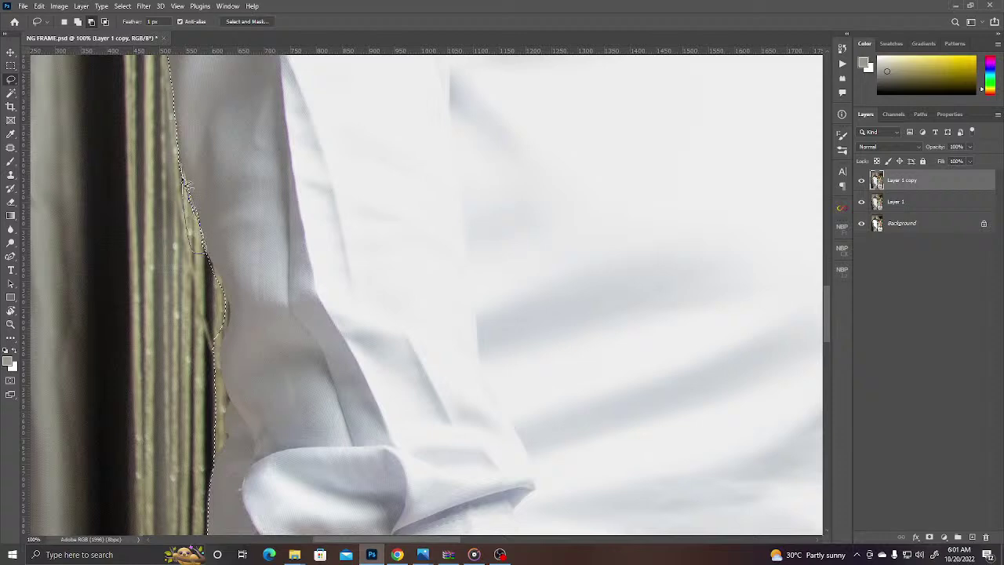
{"action": "left_click_drag", "start_coordinate": [186, 184], "coordinate": [187, 181]}
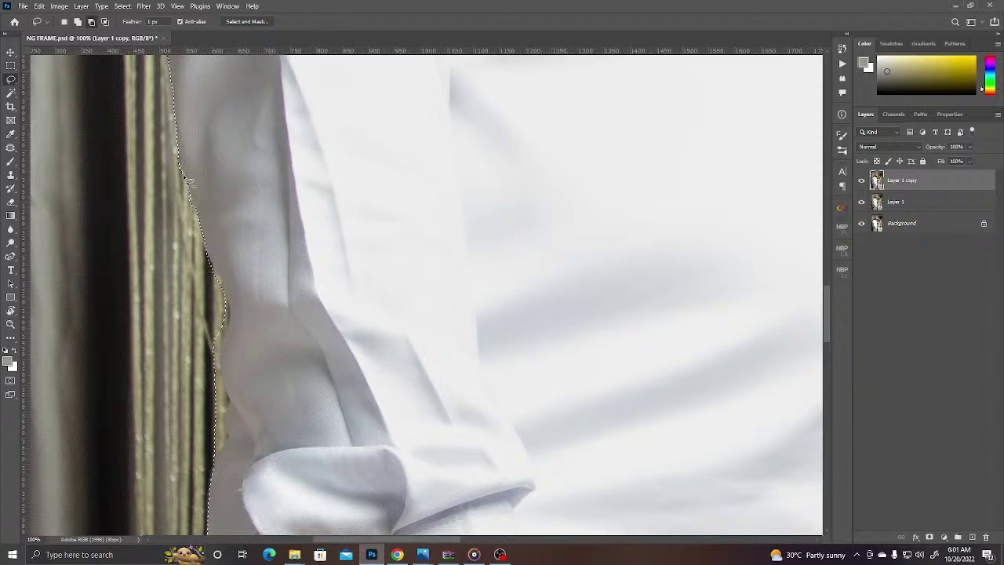
{"action": "left_click_drag", "start_coordinate": [175, 144], "coordinate": [179, 147]}
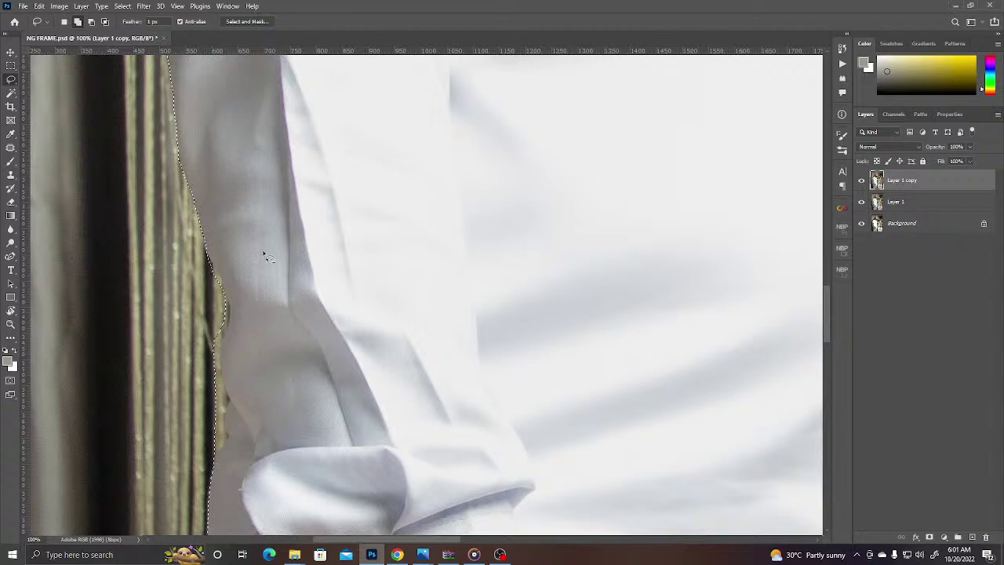
{"action": "left_click_drag", "start_coordinate": [264, 252], "coordinate": [256, 147]}
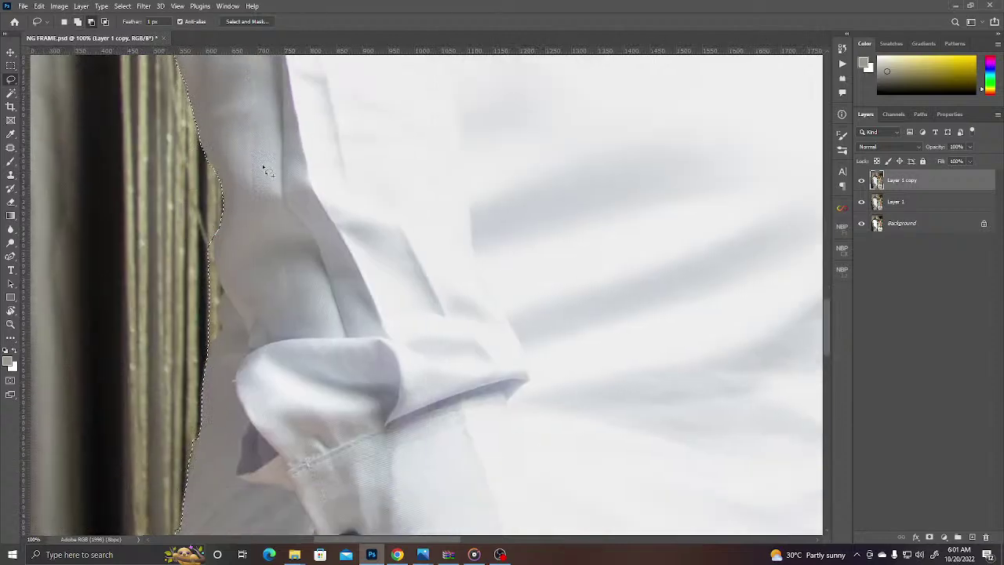
{"action": "left_click_drag", "start_coordinate": [266, 192], "coordinate": [264, 112]}
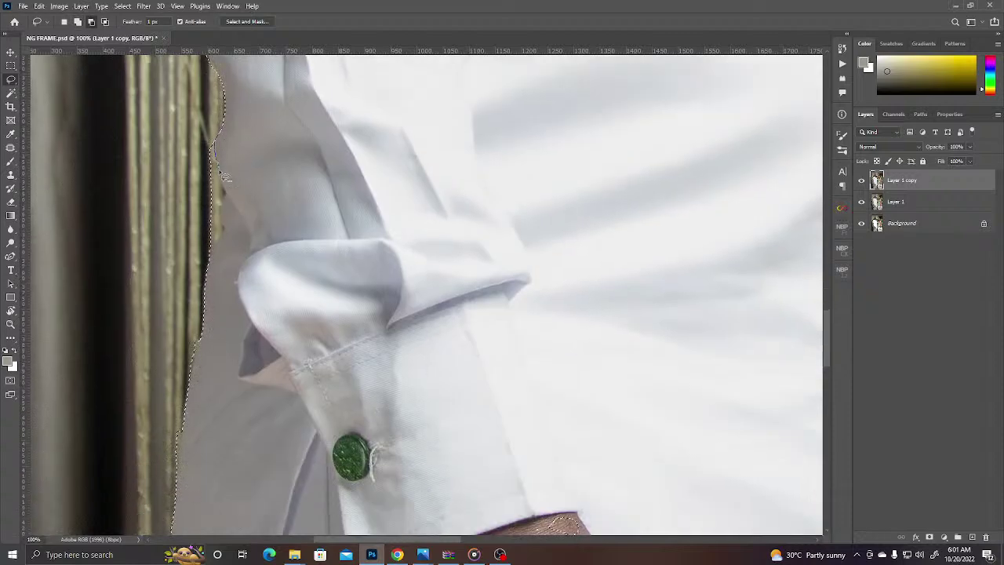
{"action": "left_click_drag", "start_coordinate": [208, 141], "coordinate": [213, 145]}
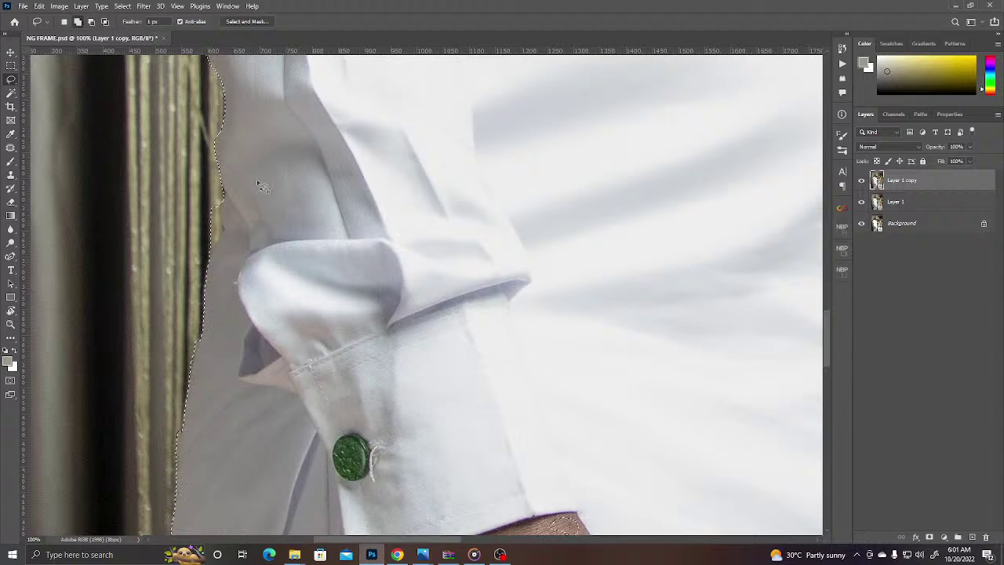
- Refine the selection edge beside the man's folded cuff and down the outer edge of his shirt's shaded back panel
{"action": "left_click_drag", "start_coordinate": [263, 197], "coordinate": [251, 134]}
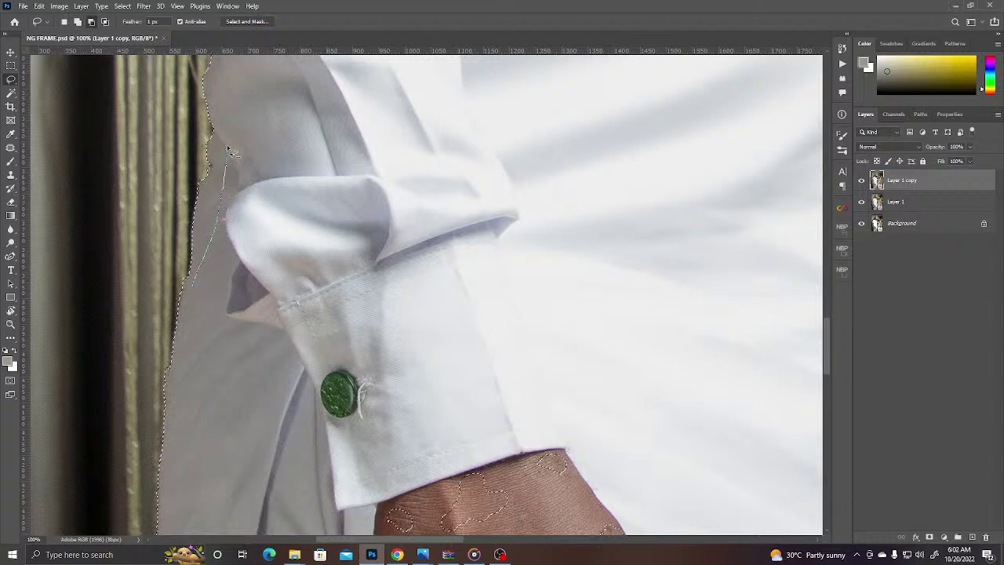
{"action": "left_click_drag", "start_coordinate": [228, 149], "coordinate": [228, 147]}
{"action": "key", "text": "ctrl+z"}
{"action": "left_click_drag", "start_coordinate": [266, 237], "coordinate": [318, 54]}
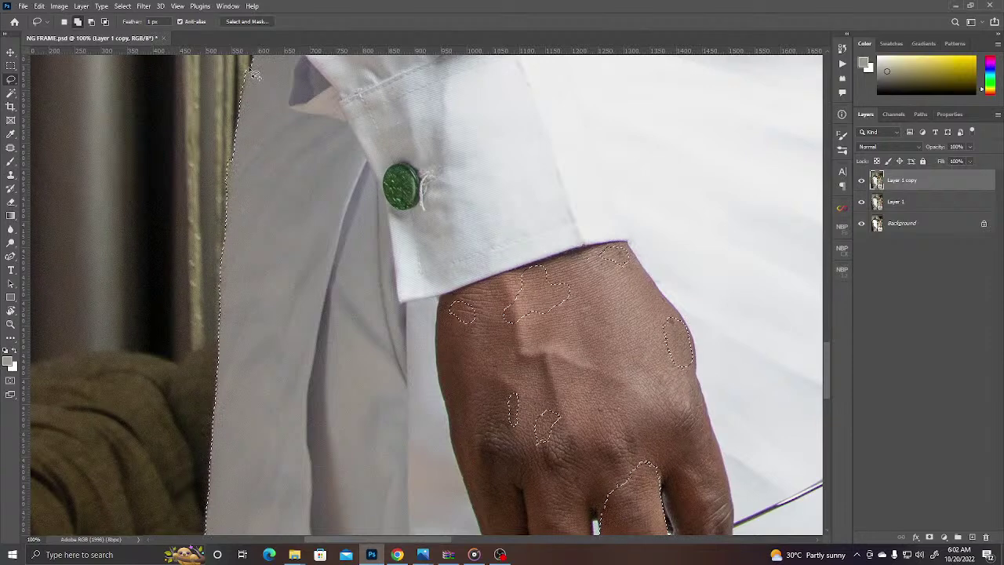
{"action": "left_click_drag", "start_coordinate": [230, 118], "coordinate": [228, 204]}
{"action": "left_click_drag", "start_coordinate": [217, 132], "coordinate": [219, 197]}
- Lasso the stray selection patches on the back of the man's hand and on his finger to include them fully
{"action": "left_click_drag", "start_coordinate": [570, 368], "coordinate": [541, 283]}
{"action": "mouse_move", "coordinate": [539, 209]}
{"action": "left_mouse_down"}
{"action": "mouse_move", "coordinate": [526, 237]}
{"action": "mouse_move", "coordinate": [531, 185]}
{"action": "left_mouse_up"}
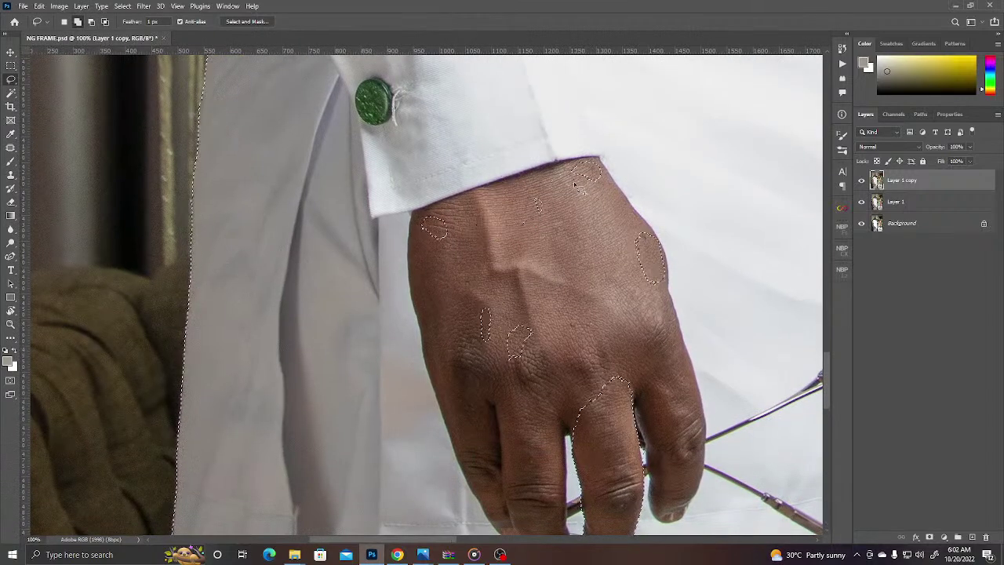
{"action": "mouse_move", "coordinate": [403, 206]}
{"action": "left_mouse_down"}
{"action": "mouse_move", "coordinate": [631, 159]}
{"action": "mouse_move", "coordinate": [719, 389]}
{"action": "left_mouse_up"}
{"action": "left_click_drag", "start_coordinate": [568, 464], "coordinate": [569, 467]}
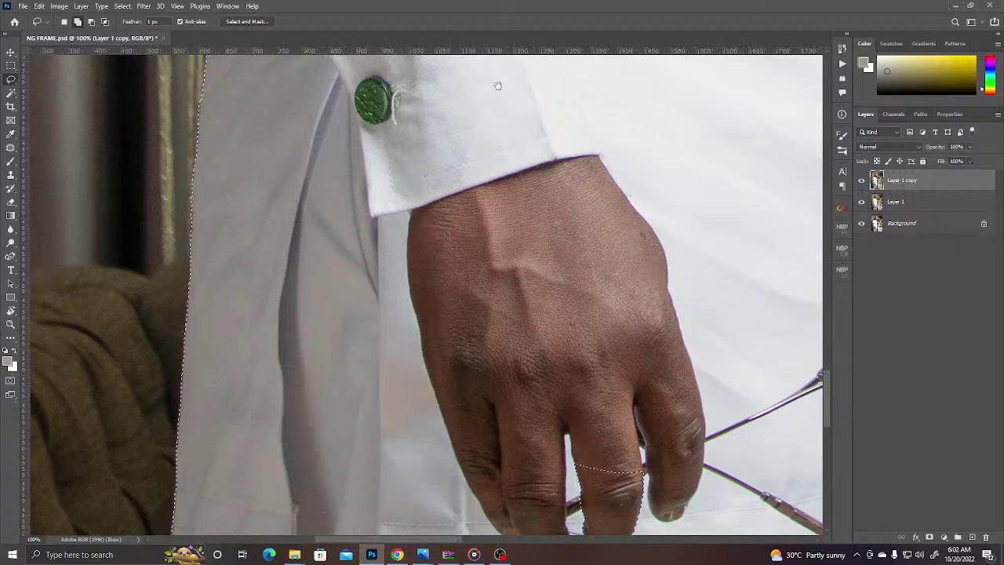
{"action": "scroll", "coordinate": [606, 232], "scroll_direction": "down", "scroll_amount": 5}
{"action": "left_click_drag", "start_coordinate": [575, 315], "coordinate": [571, 323]}
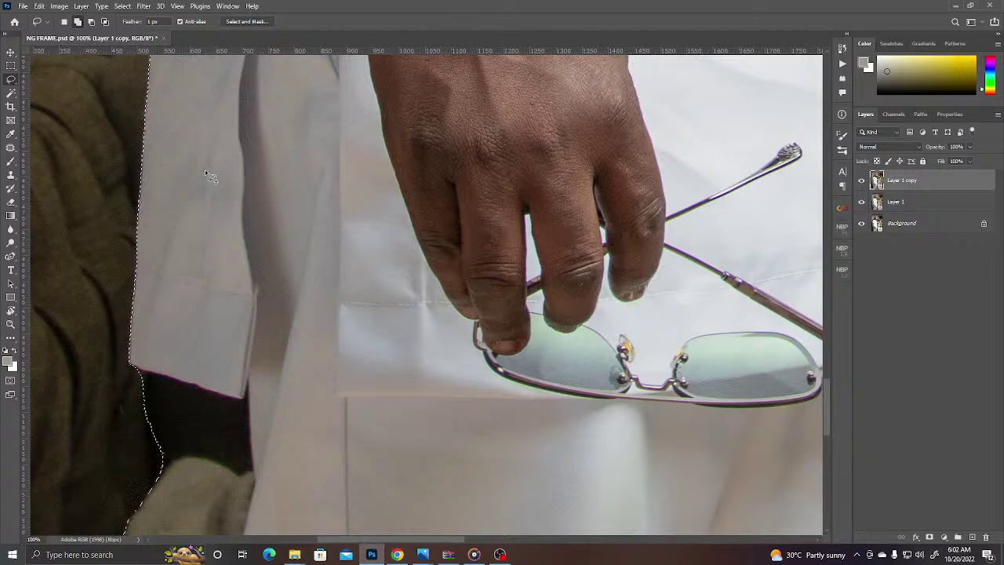
- Subtract the dark gap and the rolled brown fabric beside the man's trousers, below his shirt hem, from the selection
{"action": "left_click_drag", "start_coordinate": [209, 248], "coordinate": [252, 375]}
{"action": "scroll", "coordinate": [252, 375], "scroll_direction": "up", "scroll_amount": 2}
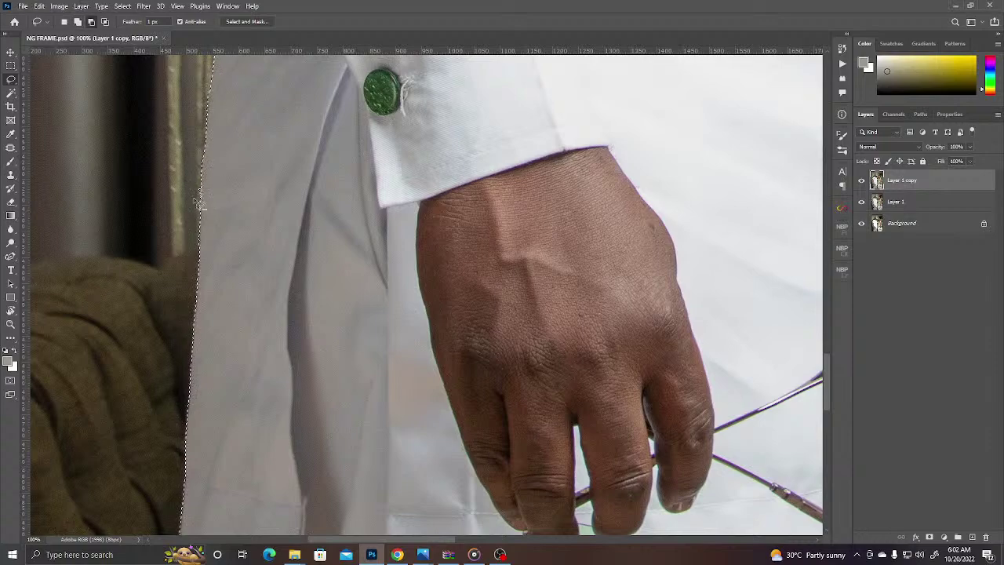
{"action": "left_click_drag", "start_coordinate": [292, 276], "coordinate": [307, 18]}
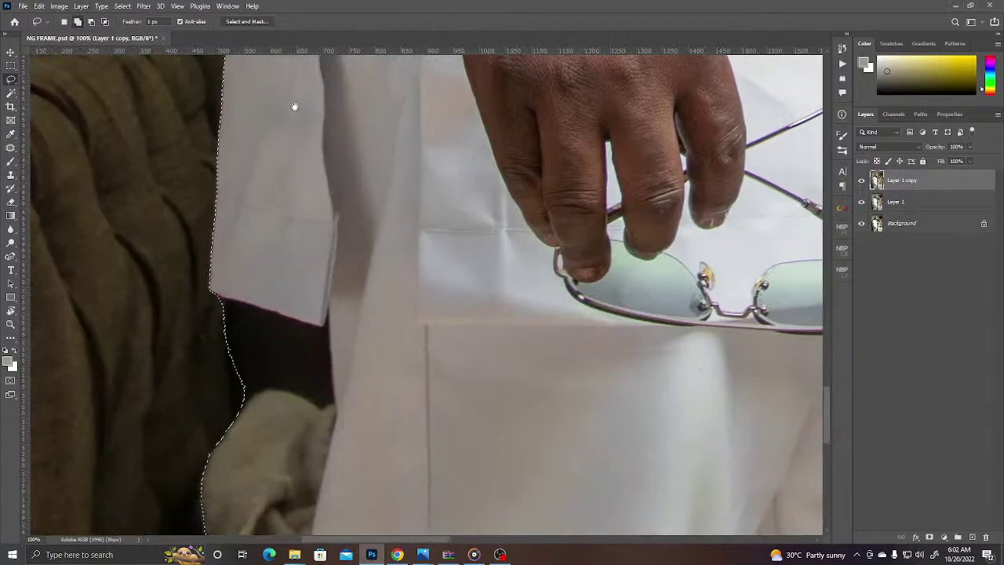
{"action": "left_click_drag", "start_coordinate": [300, 230], "coordinate": [300, 99]}
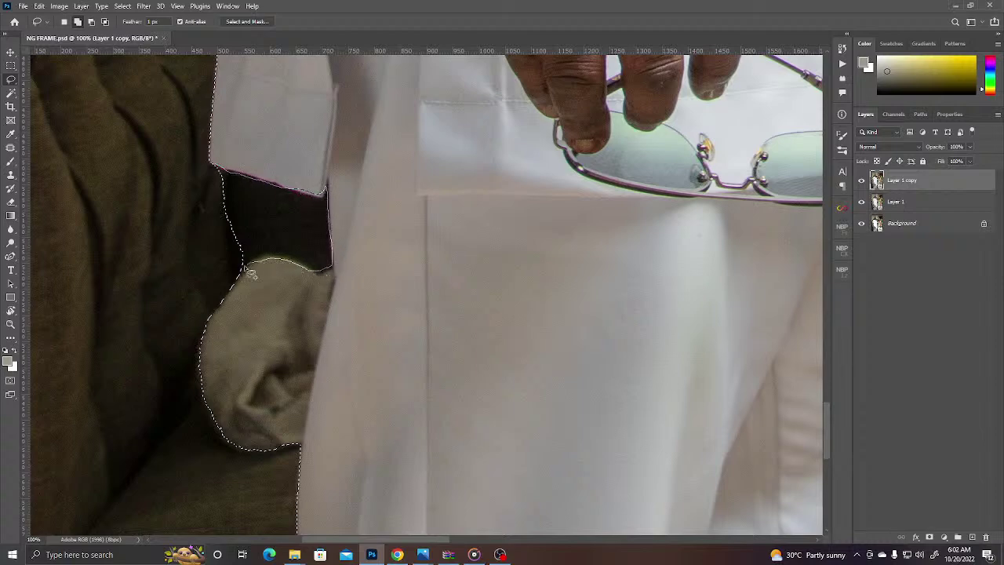
{"action": "left_click_drag", "start_coordinate": [251, 273], "coordinate": [222, 179]}
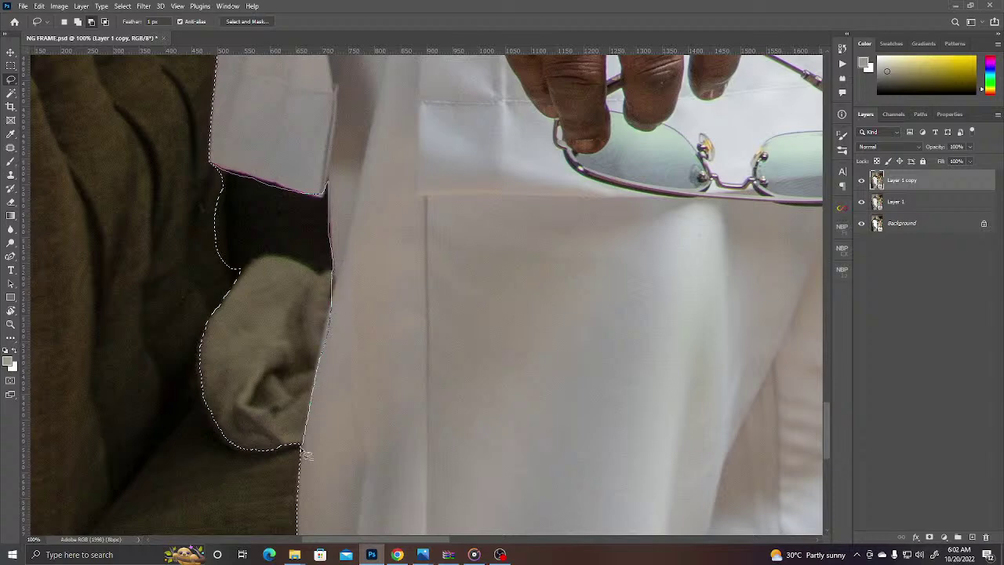
{"action": "left_click_drag", "start_coordinate": [192, 225], "coordinate": [224, 174]}
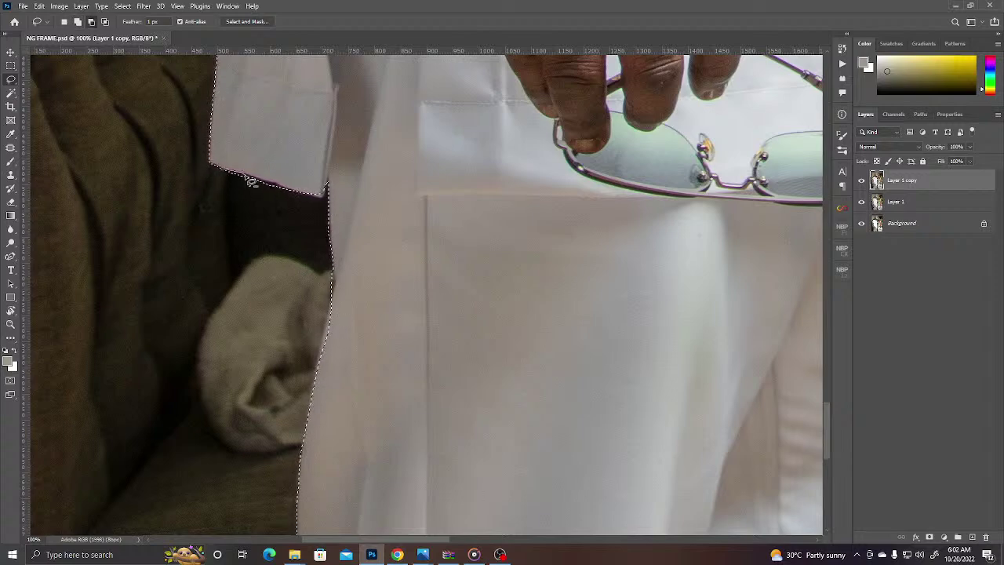
- Touch up the selection edge along the underside of the shirt's back hem and the adjoining trouser edge
{"action": "left_click_drag", "start_coordinate": [224, 192], "coordinate": [226, 190]}
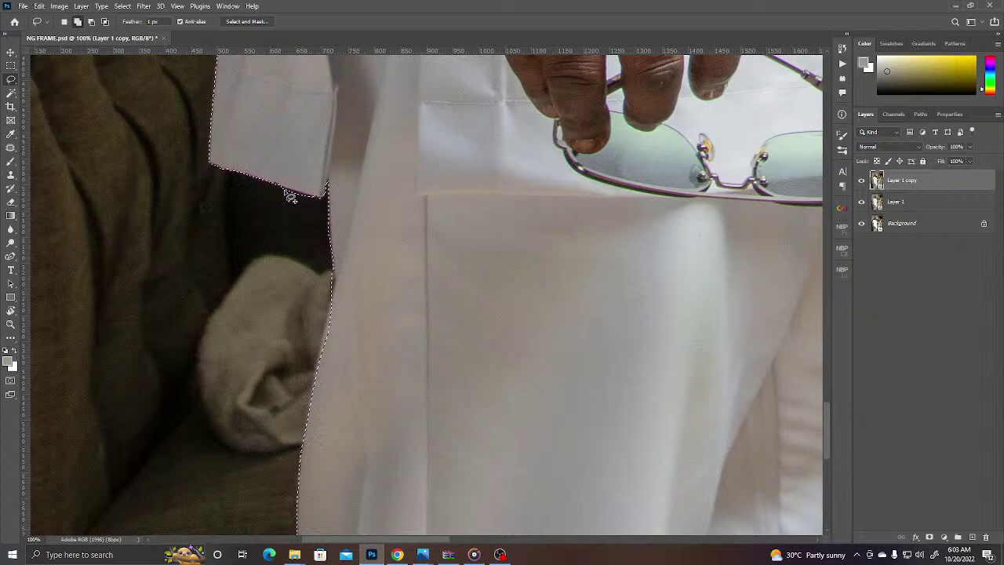
{"action": "left_click_drag", "start_coordinate": [271, 193], "coordinate": [268, 186]}
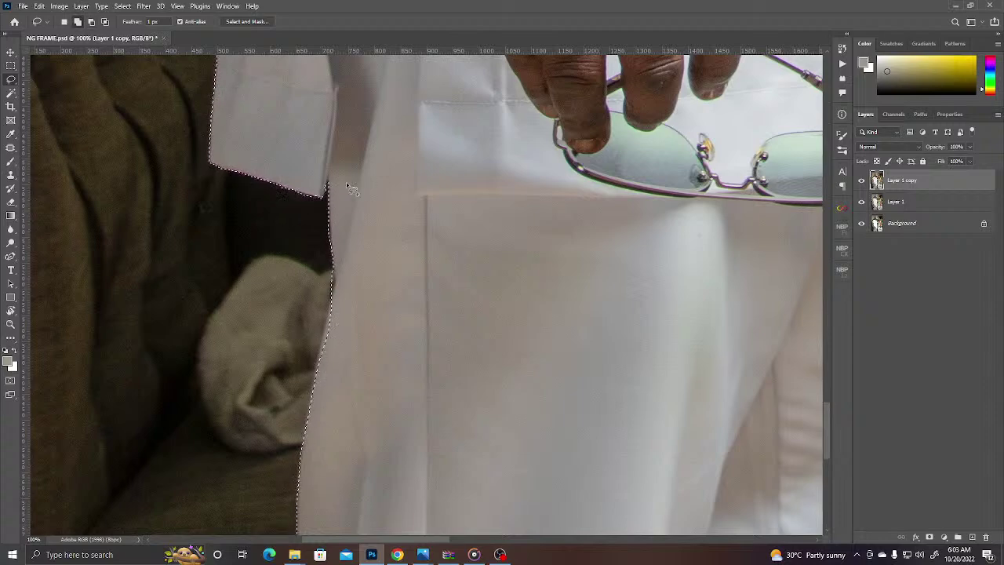
{"action": "key", "text": "alt"}
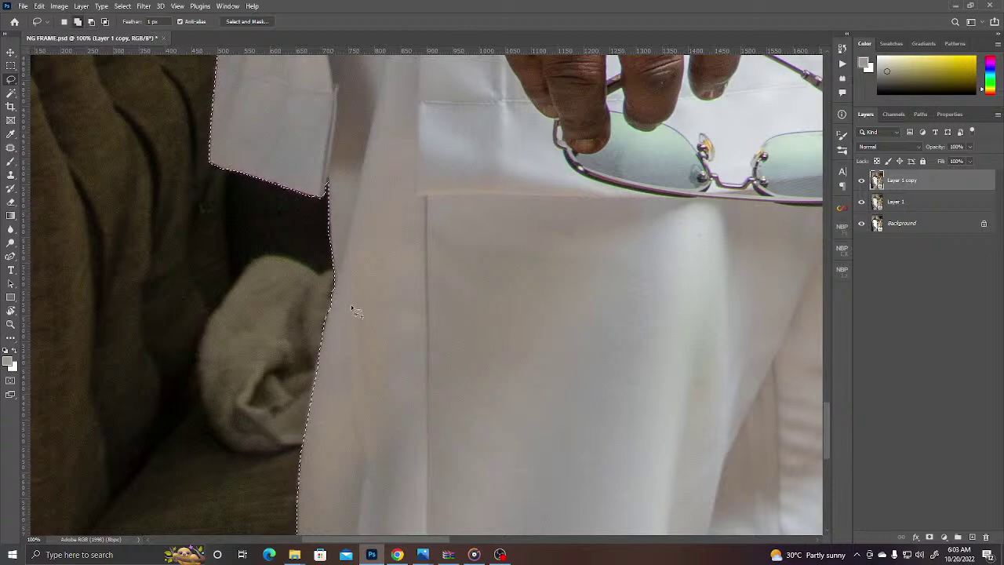
- Subtract the leftover sofa patches between the man's trousers and the woman's patterned skirt from the selection
{"action": "mouse_move", "coordinate": [399, 311]}
{"action": "left_mouse_down"}
{"action": "mouse_move", "coordinate": [363, 164]}
{"action": "mouse_move", "coordinate": [364, 97]}
{"action": "mouse_move", "coordinate": [293, 206]}
{"action": "mouse_move", "coordinate": [235, 316]}
{"action": "mouse_move", "coordinate": [232, 343]}
{"action": "left_mouse_up"}
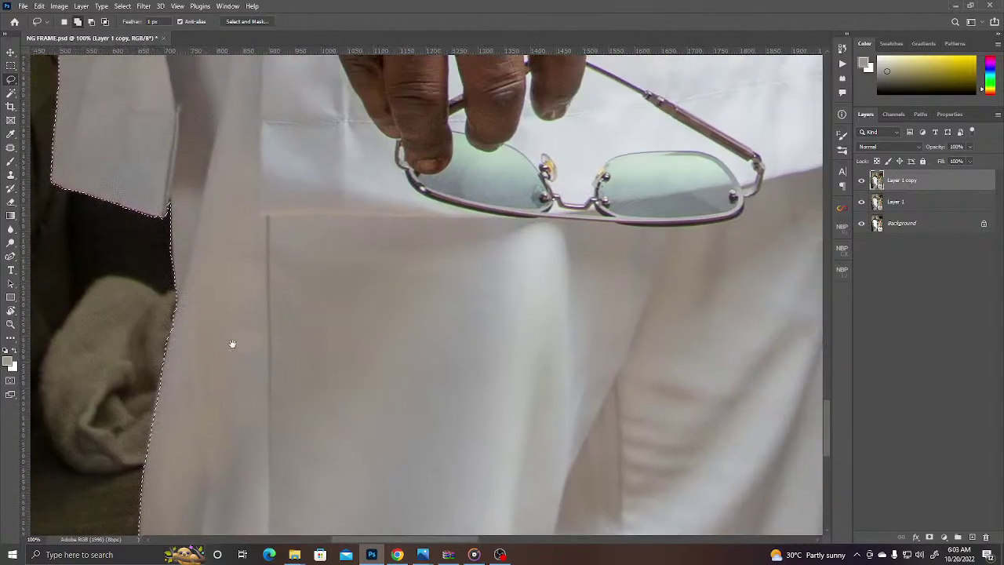
{"action": "left_click", "coordinate": [324, 199], "text": "alt"}
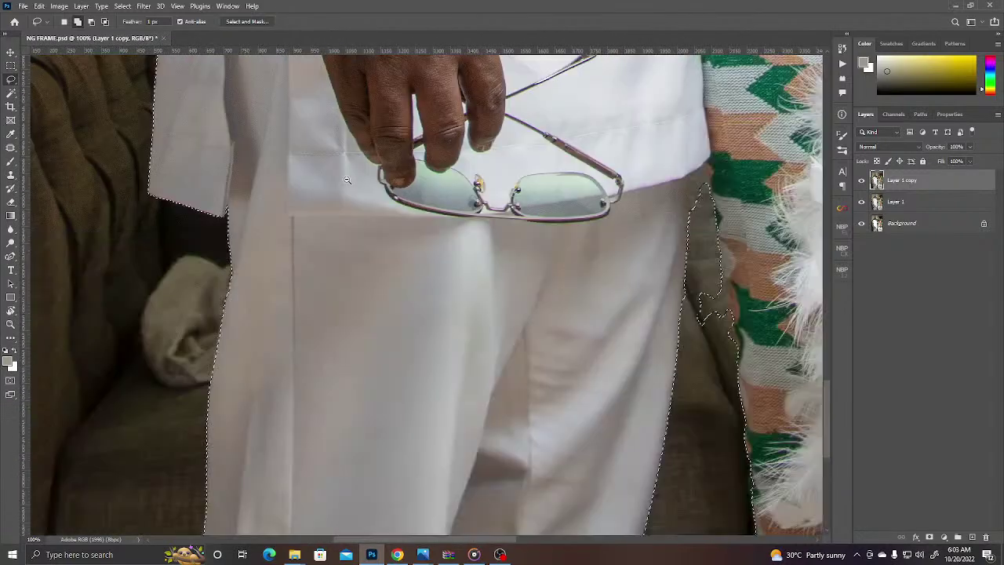
{"action": "left_click", "coordinate": [347, 180], "text": "alt"}
{"action": "left_click", "coordinate": [347, 180], "text": "alt"}
{"action": "left_click", "coordinate": [347, 179], "text": "alt"}
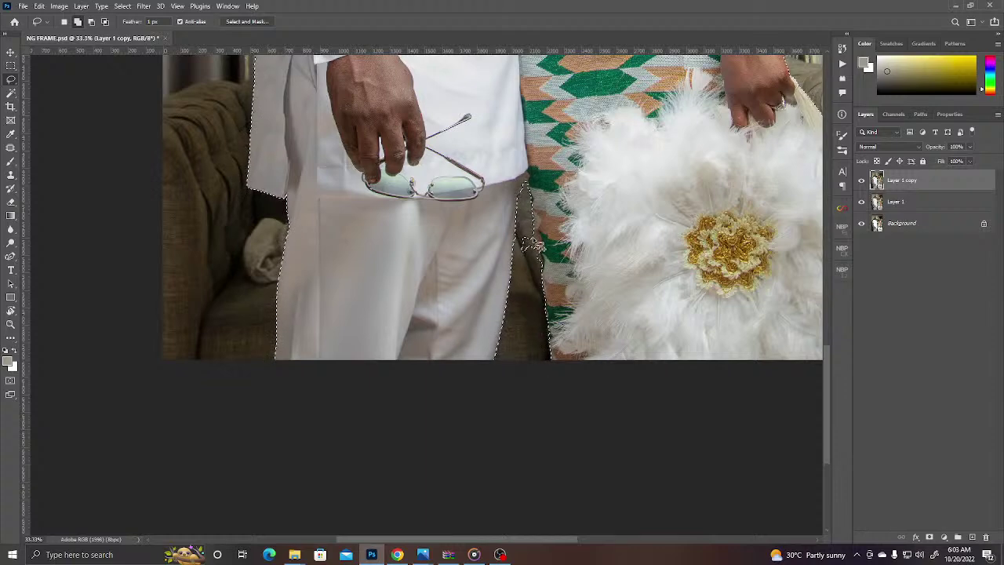
{"action": "scroll", "coordinate": [533, 245], "scroll_direction": "up", "scroll_amount": 2}
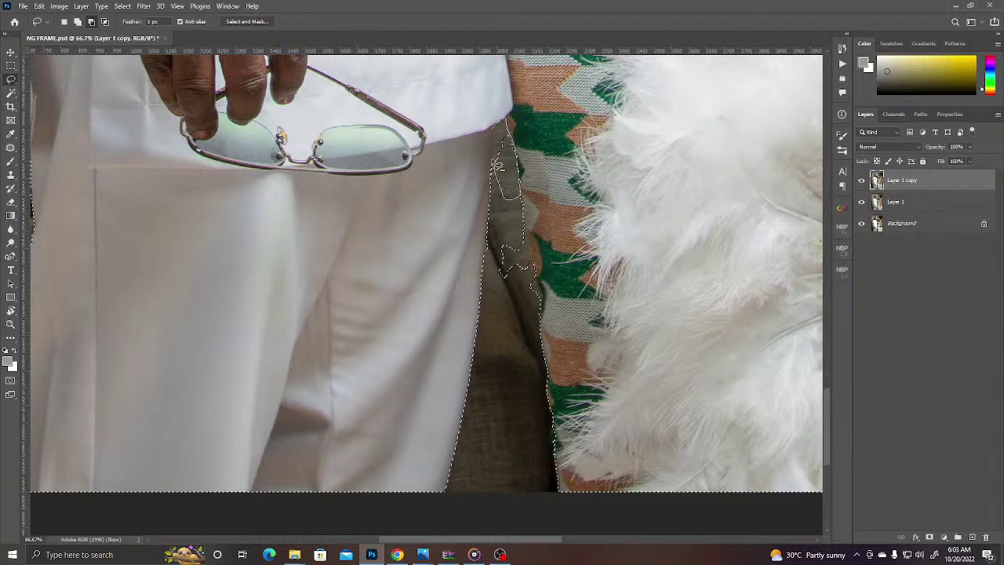
{"action": "left_click_drag", "start_coordinate": [498, 133], "coordinate": [494, 124]}
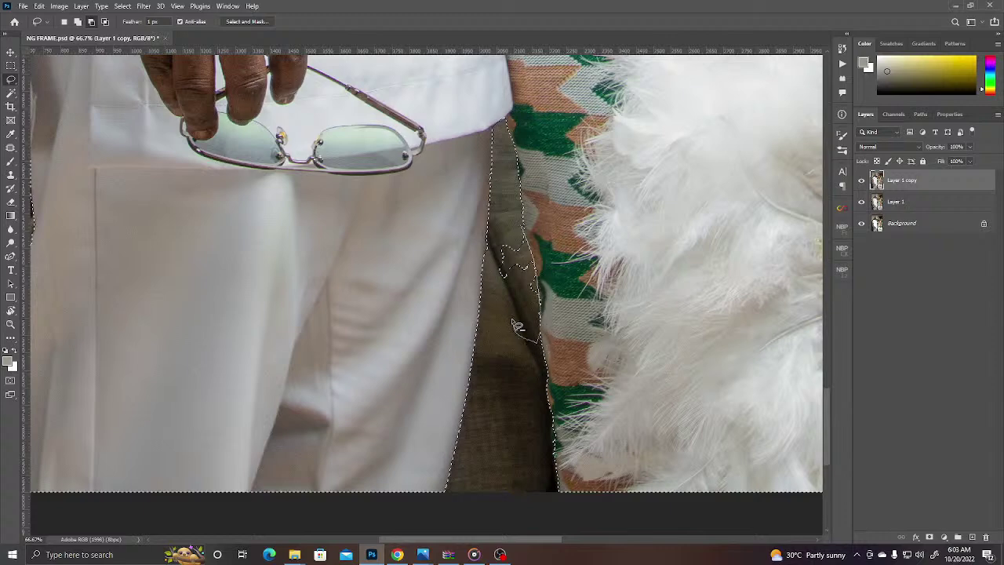
{"action": "left_click_drag", "start_coordinate": [508, 268], "coordinate": [507, 256]}
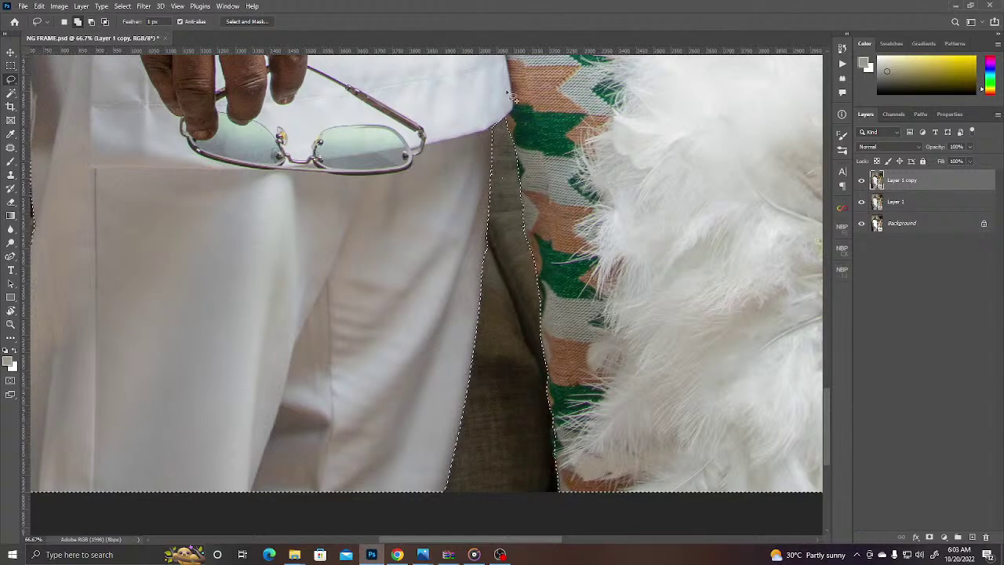
{"action": "left_click_drag", "start_coordinate": [471, 159], "coordinate": [470, 348]}
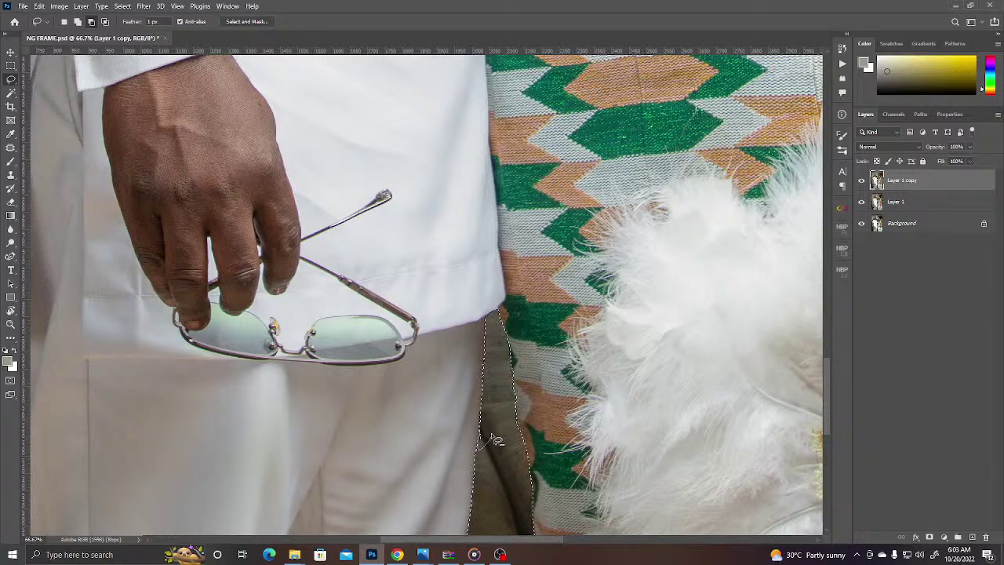
- Subtract the leaves and striped curtain between the man's chest and the woman's hair from the selection
{"action": "left_click_drag", "start_coordinate": [430, 196], "coordinate": [445, 379]}
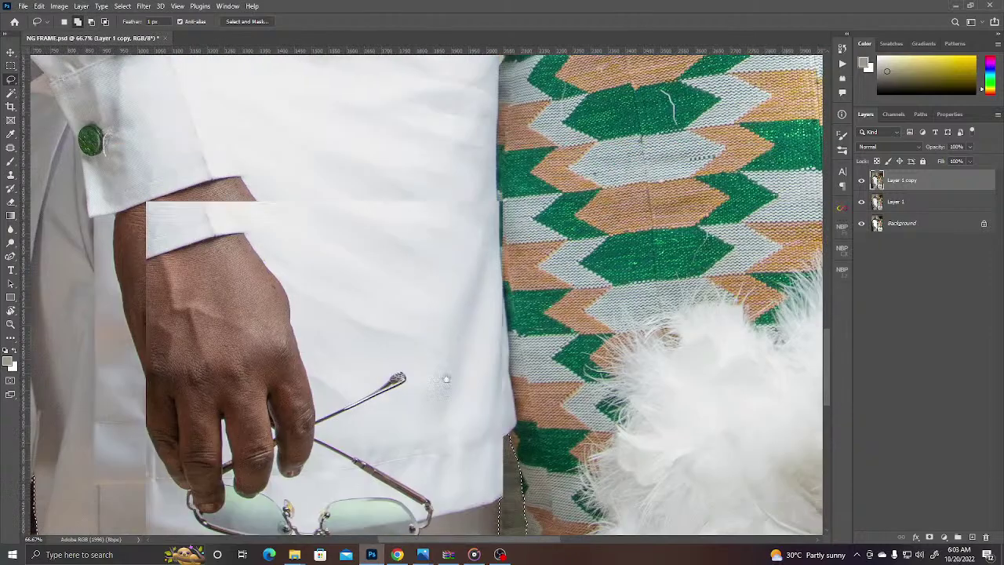
{"action": "left_click_drag", "start_coordinate": [463, 223], "coordinate": [466, 277]}
{"action": "left_click_drag", "start_coordinate": [466, 173], "coordinate": [430, 393]}
{"action": "left_click_drag", "start_coordinate": [427, 298], "coordinate": [424, 365]}
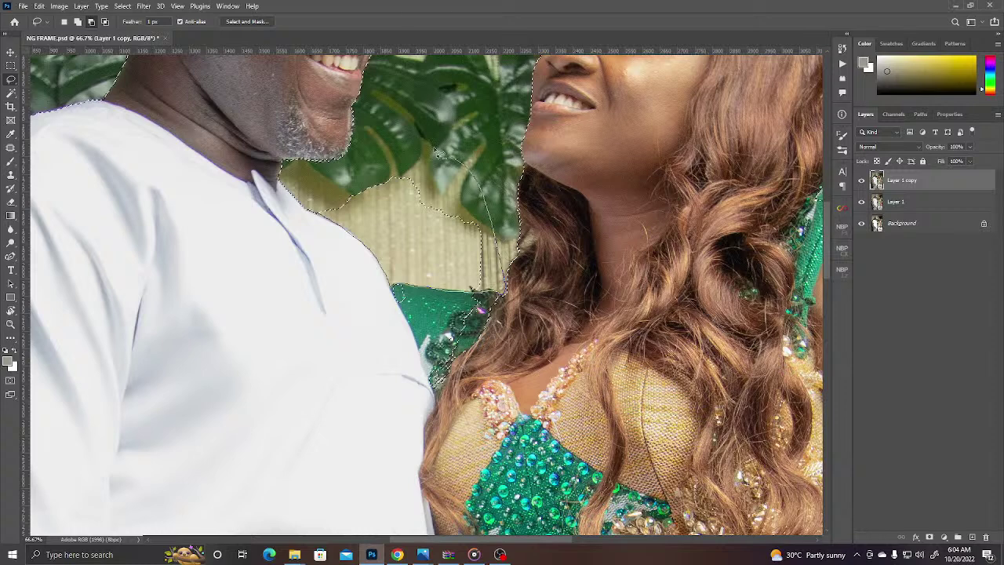
{"action": "left_click_drag", "start_coordinate": [310, 200], "coordinate": [314, 208]}
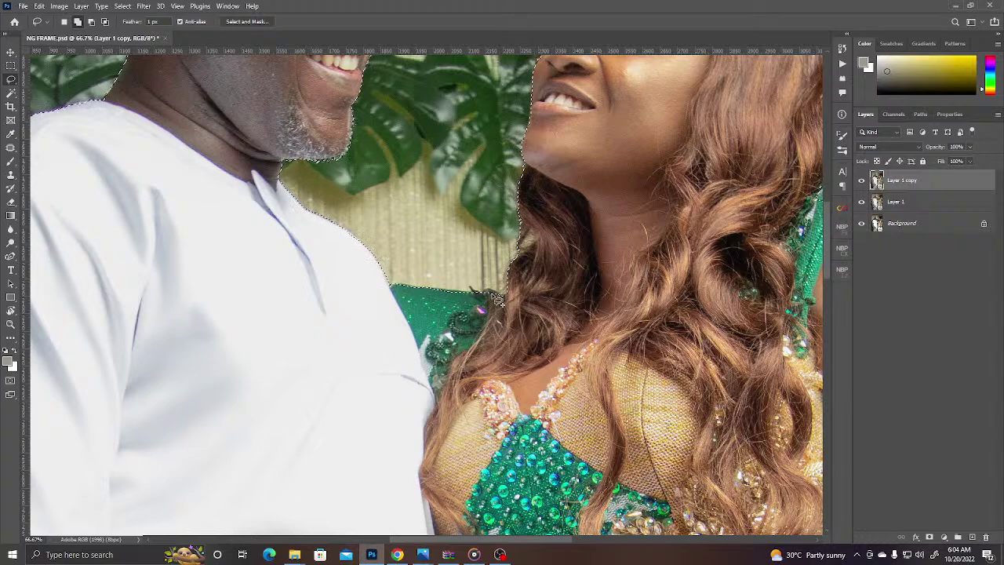
- Refine the selection edge around the woman's far eyelashes and brow with the Lasso tool
{"action": "left_click_drag", "start_coordinate": [500, 217], "coordinate": [463, 380]}
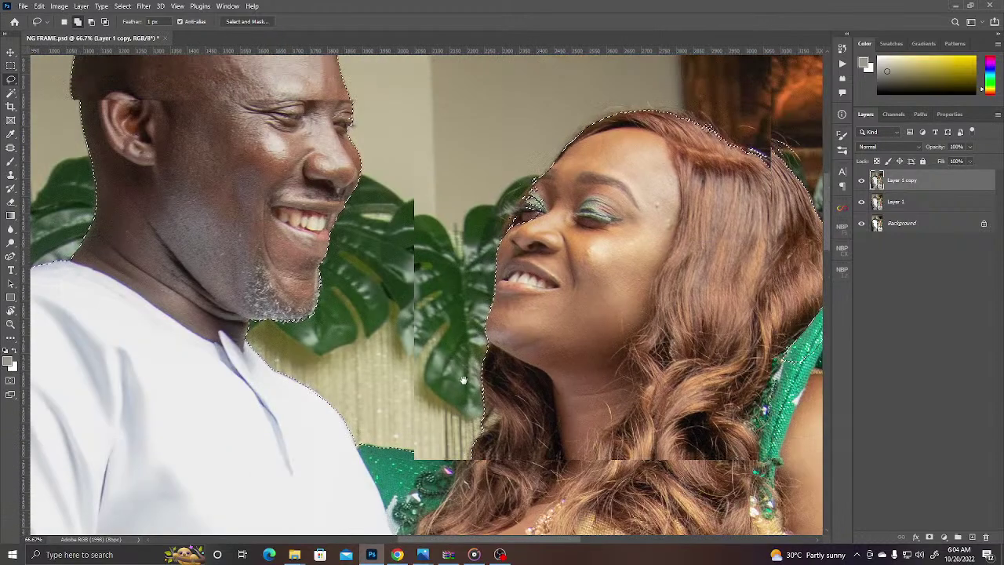
{"action": "left_click_drag", "start_coordinate": [387, 234], "coordinate": [386, 268]}
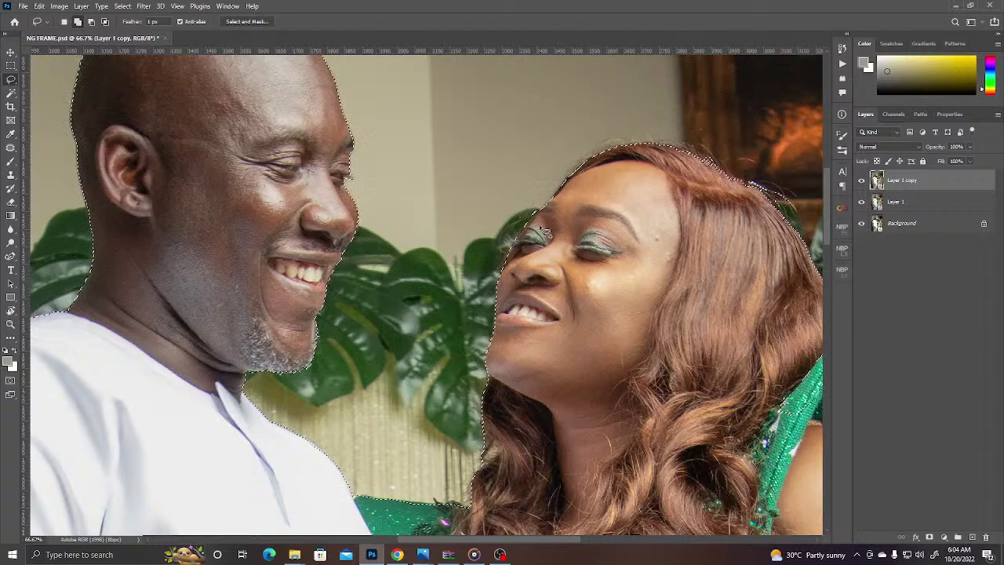
{"action": "mouse_move", "coordinate": [534, 198]}
{"action": "left_mouse_down"}
{"action": "mouse_move", "coordinate": [555, 200]}
{"action": "mouse_move", "coordinate": [551, 192]}
{"action": "left_mouse_up"}
{"action": "mouse_move", "coordinate": [537, 211]}
{"action": "left_mouse_down"}
{"action": "mouse_move", "coordinate": [528, 221]}
{"action": "mouse_move", "coordinate": [549, 201]}
{"action": "left_mouse_up"}
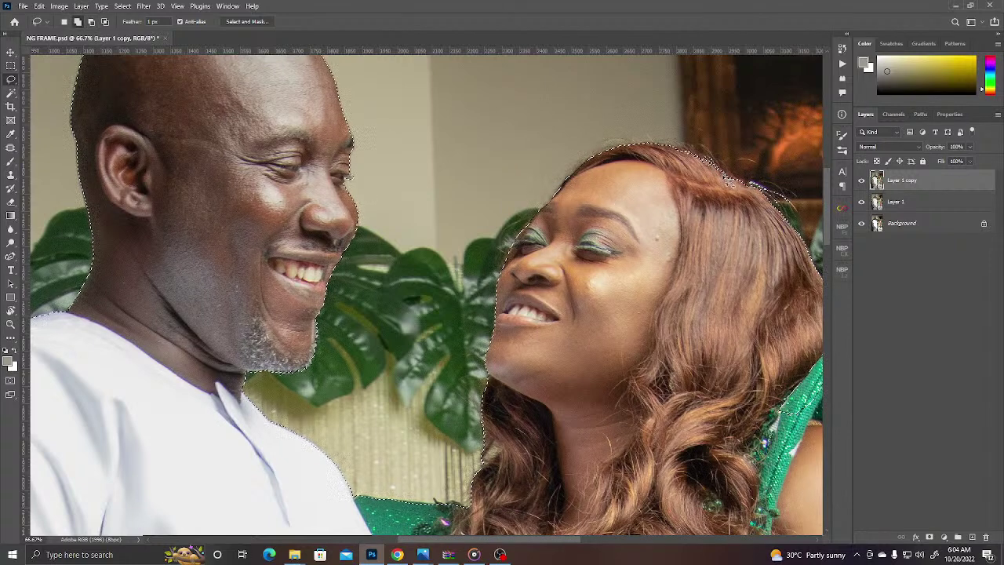
{"action": "key", "text": "alt"}
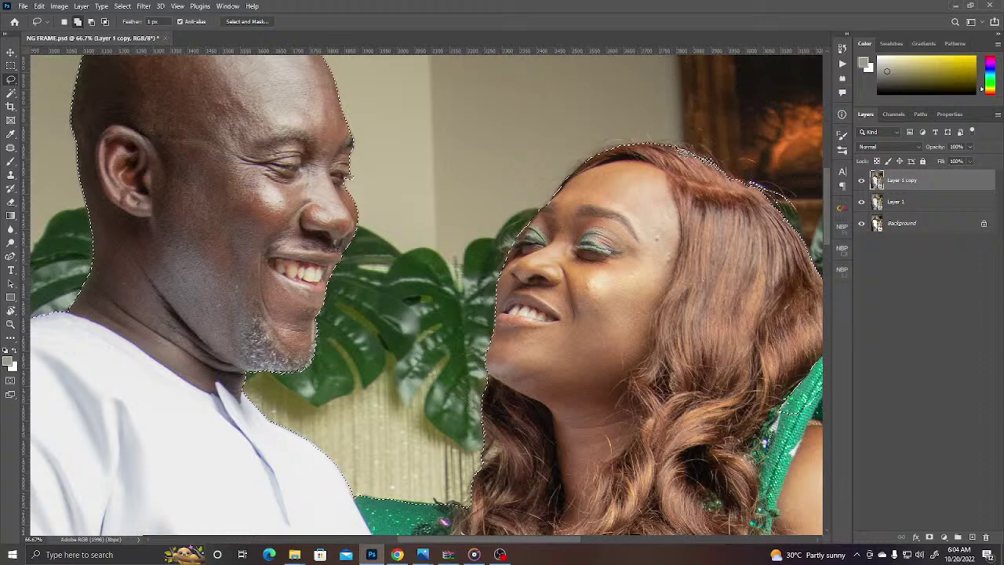
- Refine the selection edge along the crown and back of the woman's hair
{"action": "mouse_move", "coordinate": [711, 171]}
{"action": "left_mouse_down"}
{"action": "mouse_move", "coordinate": [745, 185]}
{"action": "mouse_move", "coordinate": [708, 162]}
{"action": "mouse_move", "coordinate": [679, 162]}
{"action": "mouse_move", "coordinate": [745, 197]}
{"action": "mouse_move", "coordinate": [720, 167]}
{"action": "mouse_move", "coordinate": [696, 165]}
{"action": "mouse_move", "coordinate": [742, 178]}
{"action": "mouse_move", "coordinate": [746, 210]}
{"action": "mouse_move", "coordinate": [619, 130]}
{"action": "left_mouse_up"}
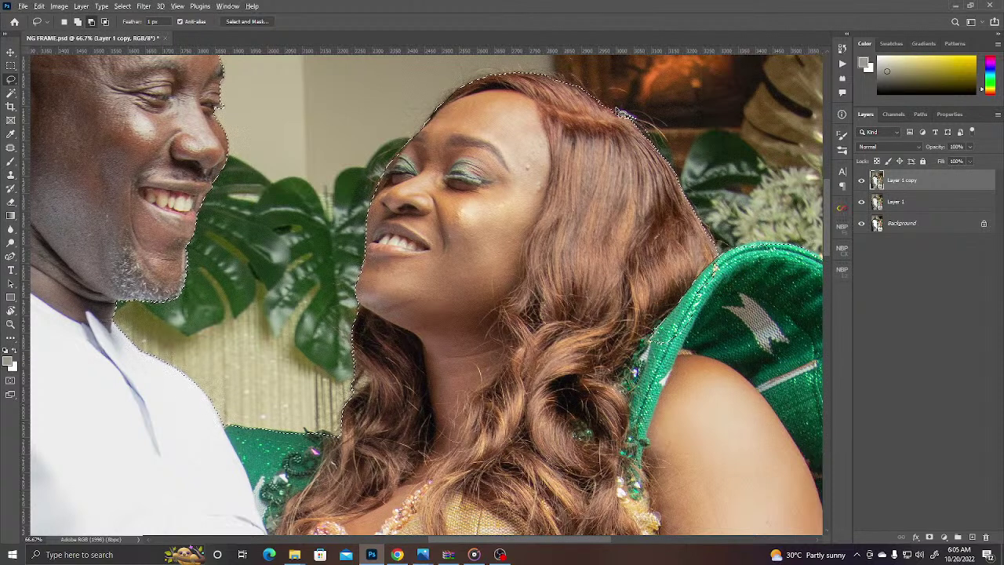
{"action": "left_click_drag", "start_coordinate": [660, 145], "coordinate": [627, 112]}
{"action": "mouse_move", "coordinate": [649, 138]}
{"action": "left_mouse_down"}
{"action": "mouse_move", "coordinate": [666, 153]}
{"action": "mouse_move", "coordinate": [644, 144]}
{"action": "mouse_move", "coordinate": [661, 163]}
{"action": "mouse_move", "coordinate": [648, 143]}
{"action": "mouse_move", "coordinate": [663, 155]}
{"action": "mouse_move", "coordinate": [542, 78]}
{"action": "left_mouse_up"}
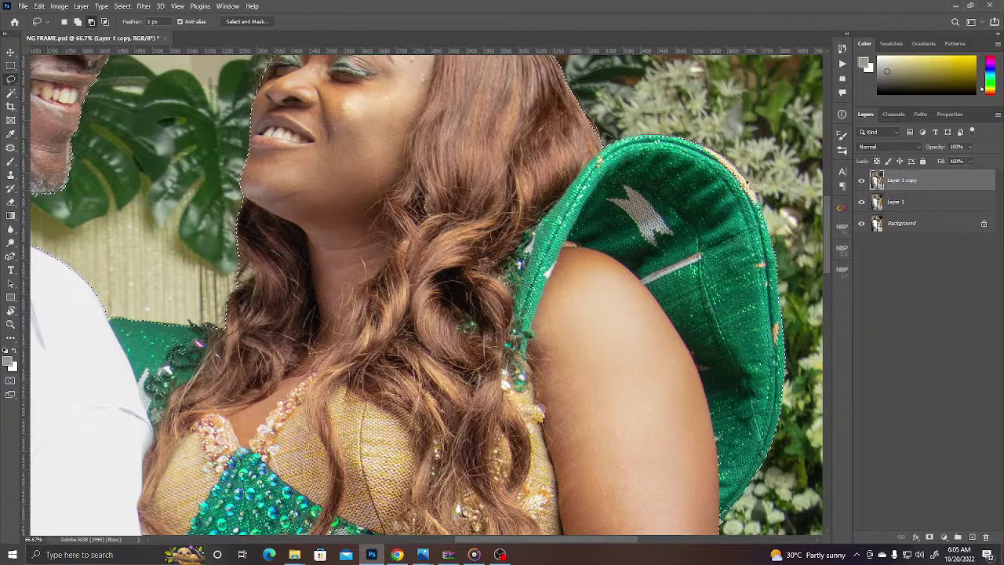
- Refine the selection edge around the green flared fabric behind the woman's shoulder with the Lasso tool
{"action": "mouse_move", "coordinate": [655, 168]}
{"action": "left_mouse_down"}
{"action": "mouse_move", "coordinate": [637, 139]}
{"action": "mouse_move", "coordinate": [635, 148]}
{"action": "mouse_move", "coordinate": [573, 145]}
{"action": "left_mouse_up"}
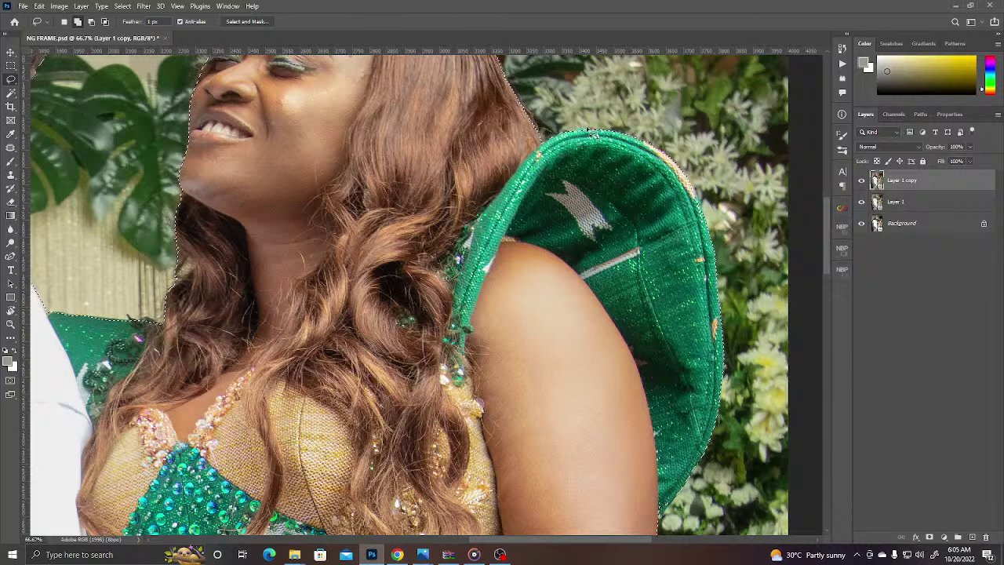
{"action": "scroll", "coordinate": [563, 136], "scroll_direction": "down", "scroll_amount": 5}
{"action": "scroll", "coordinate": [563, 136], "scroll_direction": "right", "scroll_amount": 5}
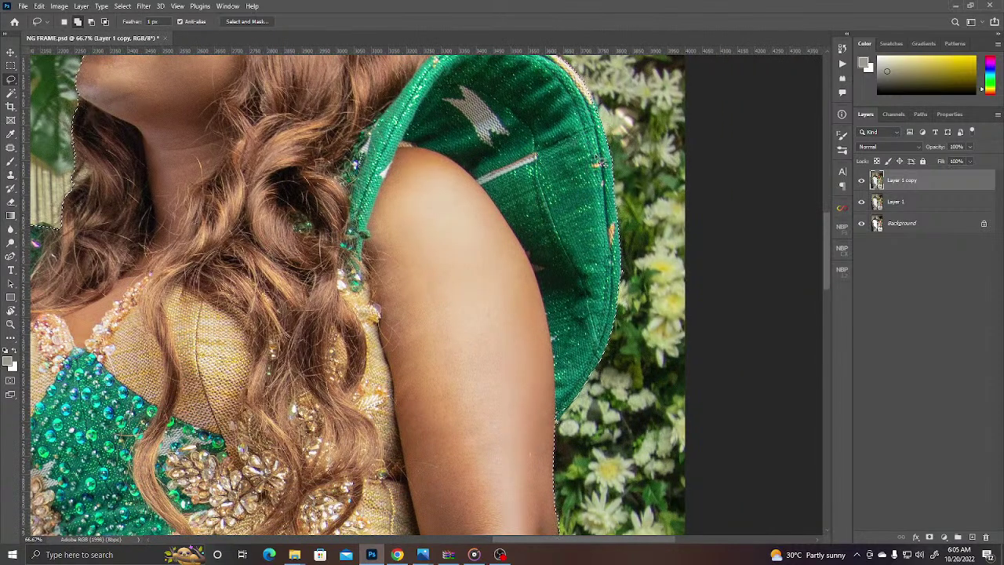
{"action": "scroll", "coordinate": [592, 235], "scroll_direction": "down", "scroll_amount": 4}
{"action": "scroll", "coordinate": [593, 235], "scroll_direction": "down", "scroll_amount": 1}
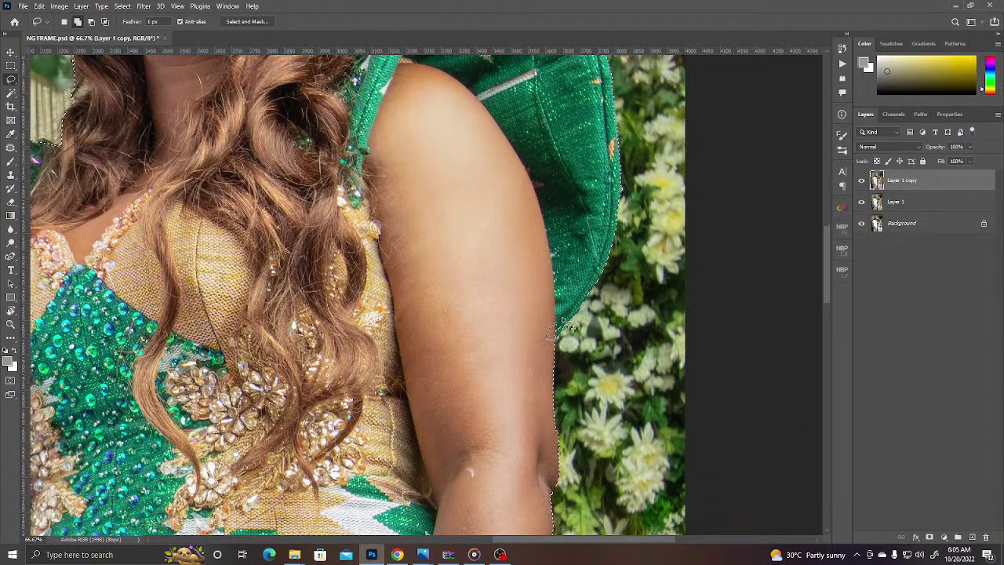
- Refine the selection edge along the woman's outer upper arm and elbow against the flowers, subtracting leftover background
{"action": "left_click_drag", "start_coordinate": [493, 325], "coordinate": [441, 101]}
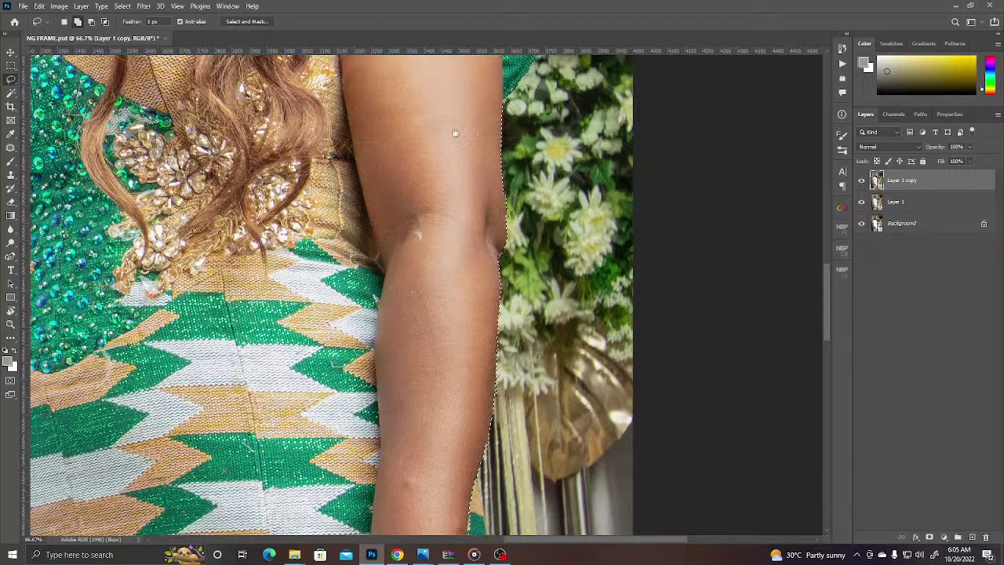
{"action": "scroll", "coordinate": [506, 200], "scroll_direction": "up", "scroll_amount": 2}
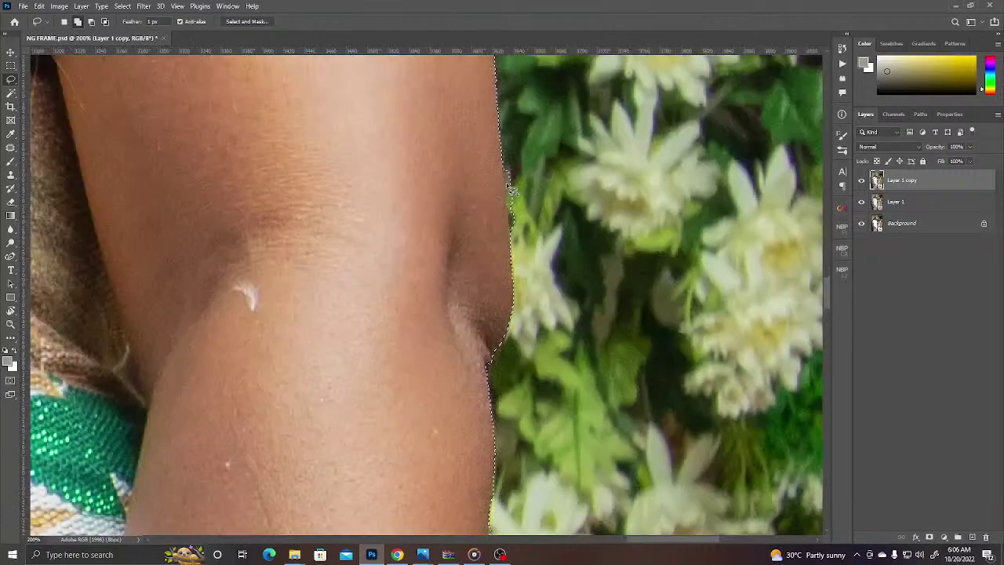
{"action": "scroll", "coordinate": [511, 189], "scroll_direction": "up", "scroll_amount": 3}
{"action": "left_click_drag", "start_coordinate": [504, 153], "coordinate": [511, 113]}
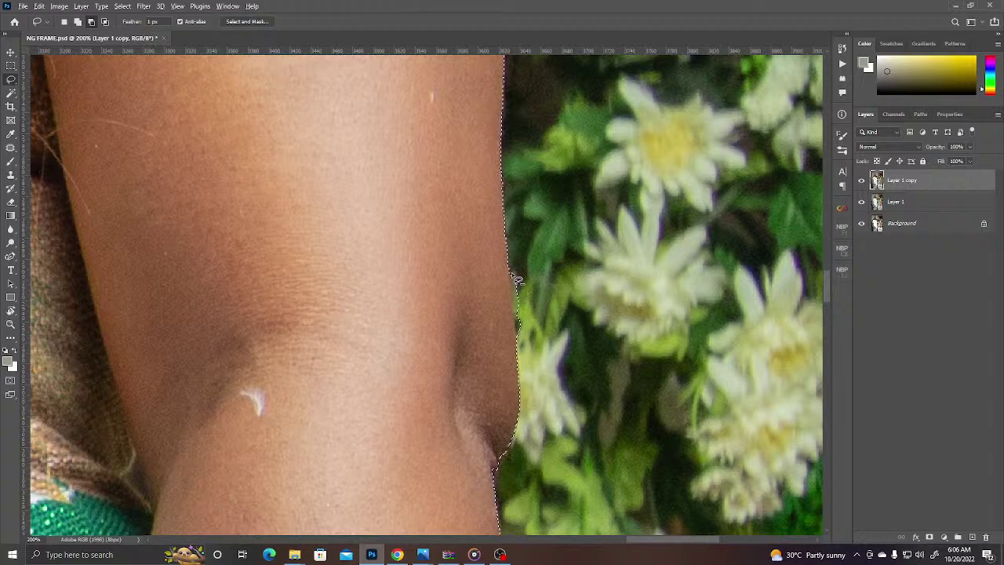
{"action": "key", "text": "Escape"}
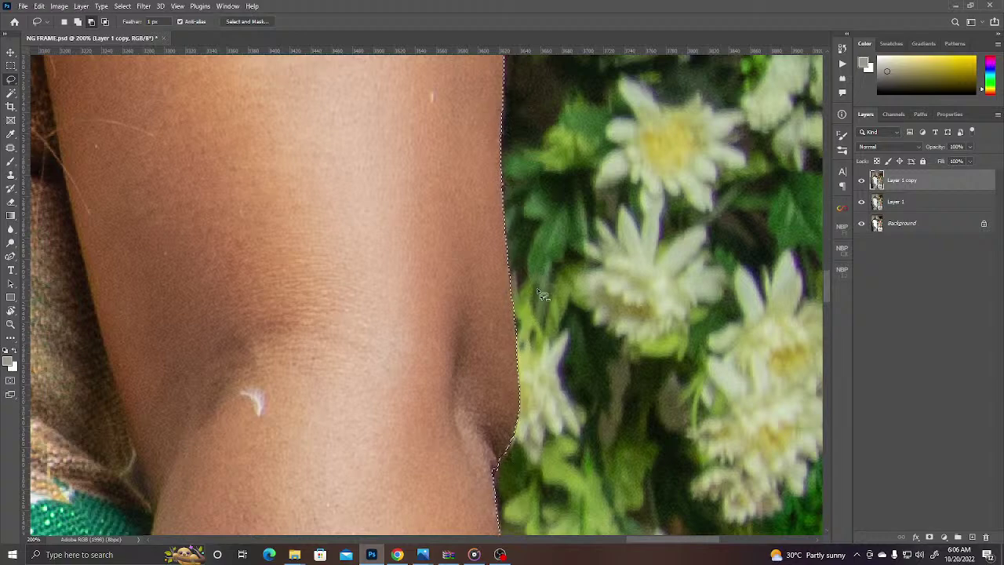
{"action": "scroll", "coordinate": [522, 224], "scroll_direction": "down", "scroll_amount": 4}
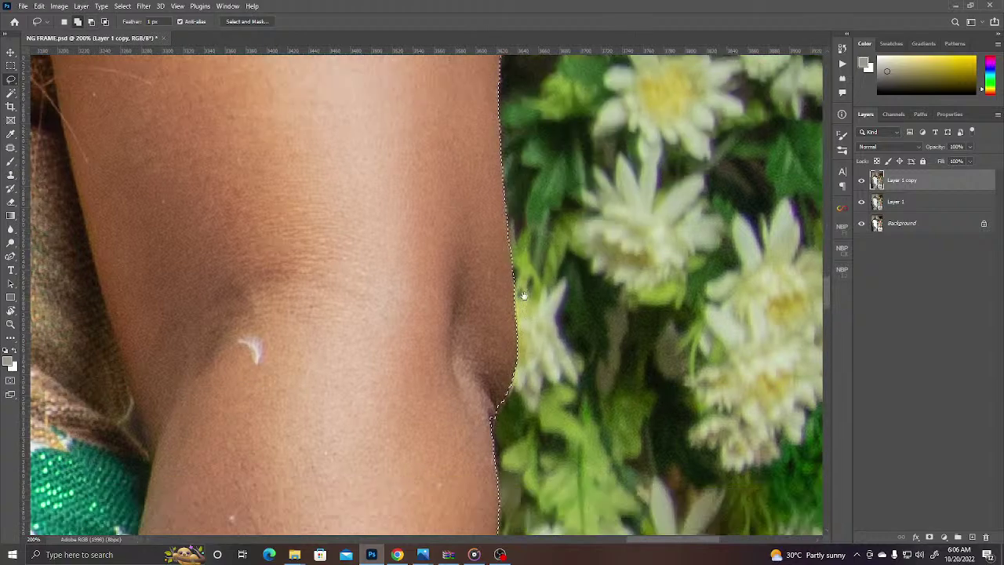
{"action": "left_click_drag", "start_coordinate": [522, 225], "coordinate": [521, 220]}
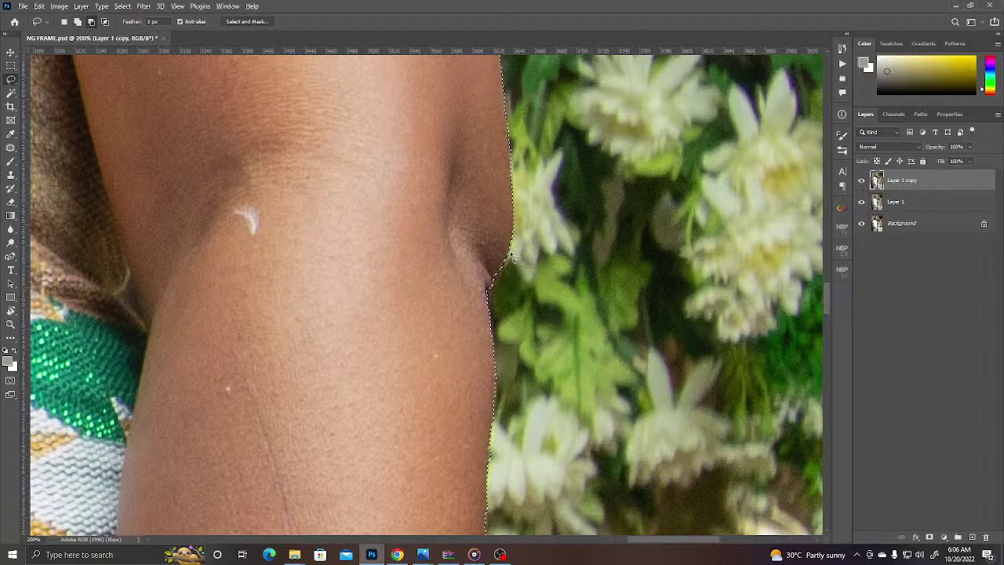
{"action": "mouse_move", "coordinate": [490, 292]}
{"action": "left_mouse_down"}
{"action": "mouse_move", "coordinate": [482, 270]}
{"action": "mouse_move", "coordinate": [507, 248]}
{"action": "mouse_move", "coordinate": [489, 300]}
{"action": "mouse_move", "coordinate": [478, 281]}
{"action": "mouse_move", "coordinate": [522, 280]}
{"action": "mouse_move", "coordinate": [506, 331]}
{"action": "left_mouse_up"}
{"action": "mouse_move", "coordinate": [496, 235]}
{"action": "left_mouse_down"}
{"action": "mouse_move", "coordinate": [514, 244]}
{"action": "mouse_move", "coordinate": [522, 143]}
{"action": "left_mouse_up"}
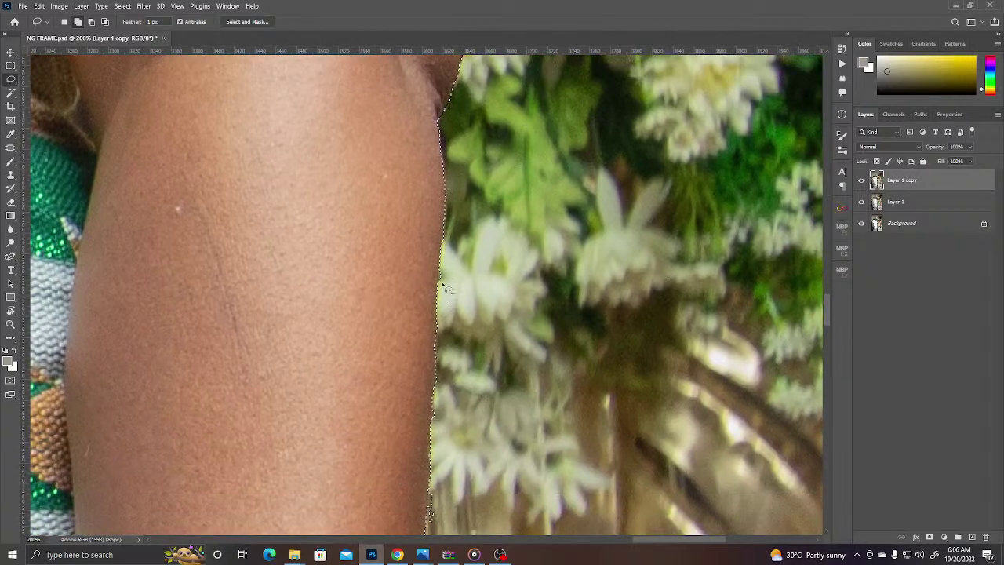
- Smooth the selection edge along the woman's upper forearm beside the white flowers with the Lasso tool
{"action": "left_click_drag", "start_coordinate": [443, 269], "coordinate": [443, 267]}
{"action": "scroll", "coordinate": [439, 314], "scroll_direction": "down", "scroll_amount": 3}
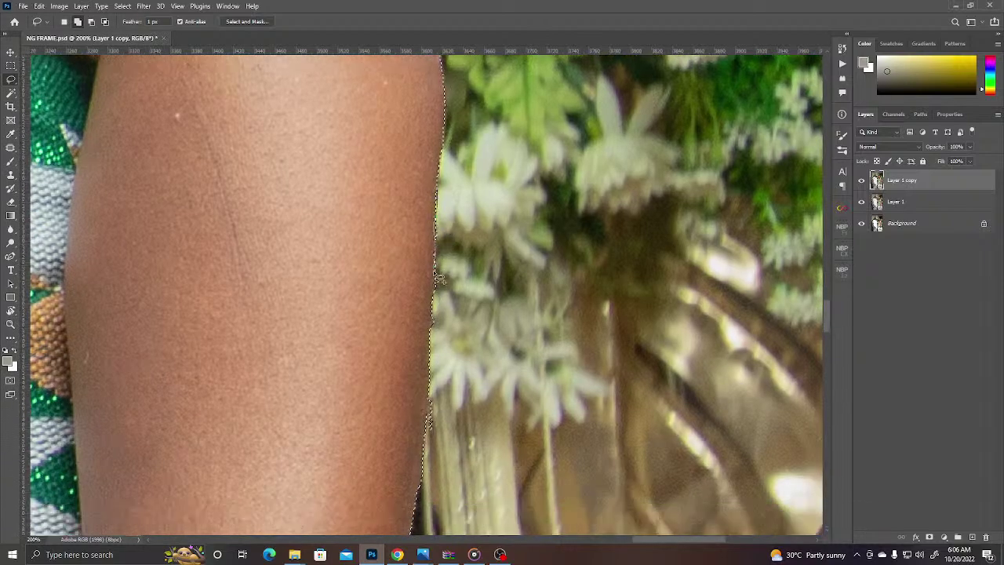
{"action": "left_click_drag", "start_coordinate": [469, 273], "coordinate": [442, 208]}
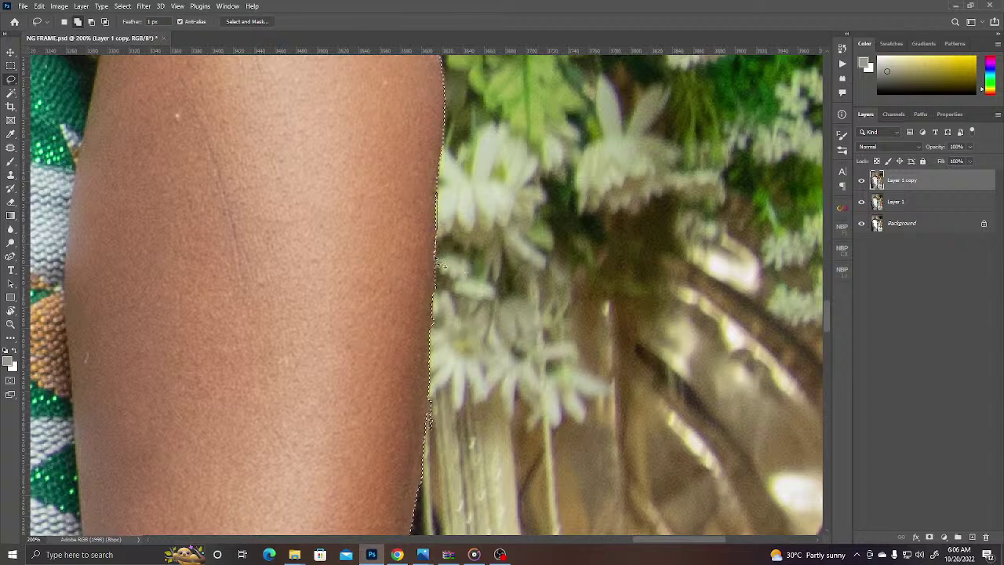
{"action": "mouse_move", "coordinate": [467, 288]}
{"action": "left_mouse_down"}
{"action": "mouse_move", "coordinate": [451, 205]}
{"action": "mouse_move", "coordinate": [441, 228]}
{"action": "left_mouse_up"}
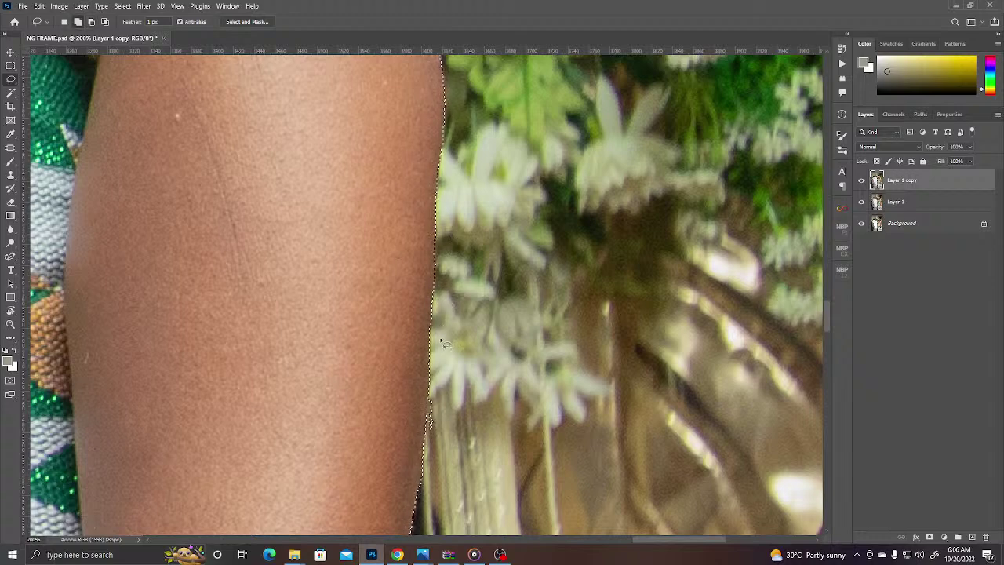
- Refine the selection edge along the woman's lower forearm where it meets the striped curtain
{"action": "scroll", "coordinate": [445, 344], "scroll_direction": "down", "scroll_amount": 3}
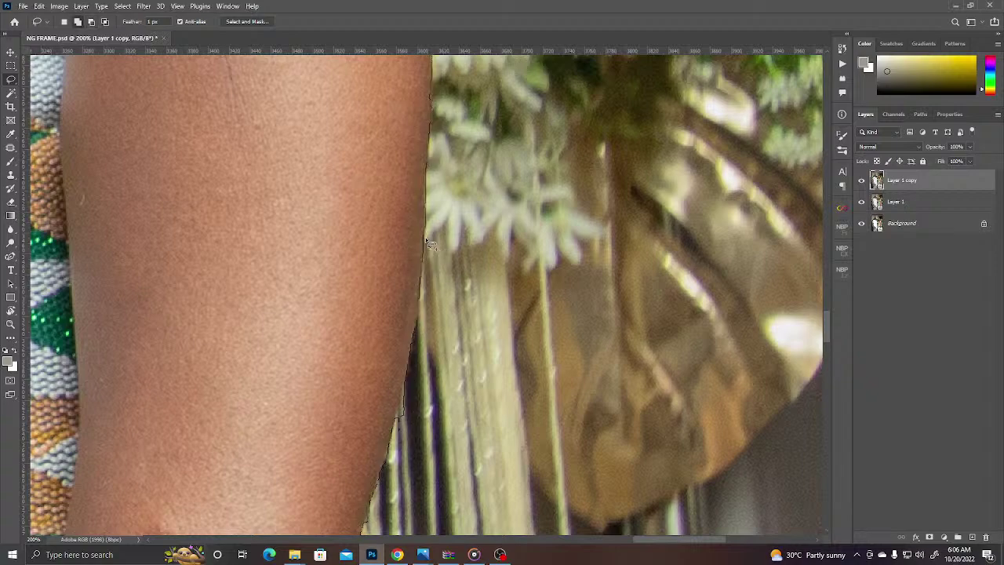
{"action": "left_click_drag", "start_coordinate": [427, 259], "coordinate": [462, 224]}
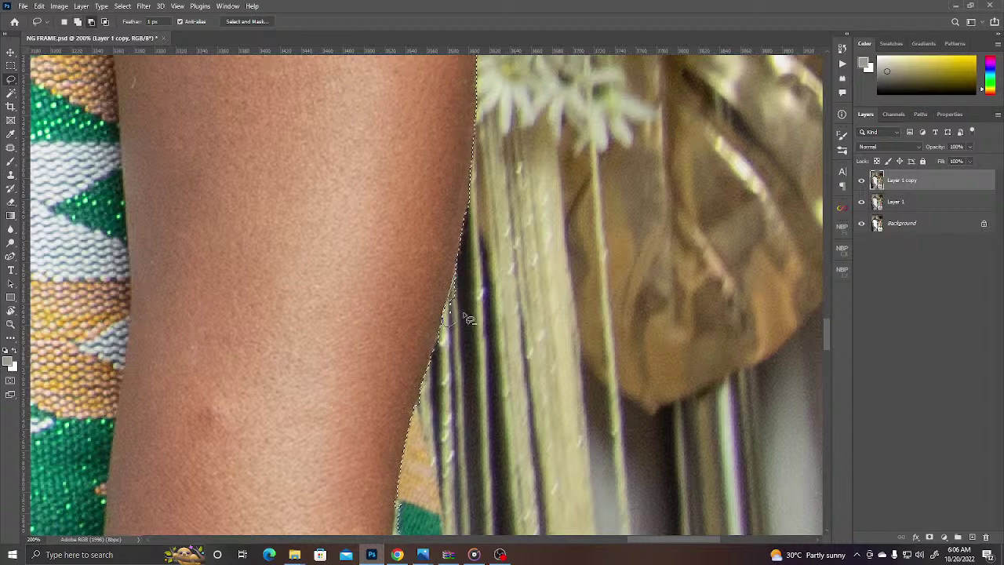
{"action": "scroll", "coordinate": [434, 206], "scroll_direction": "down", "scroll_amount": 3}
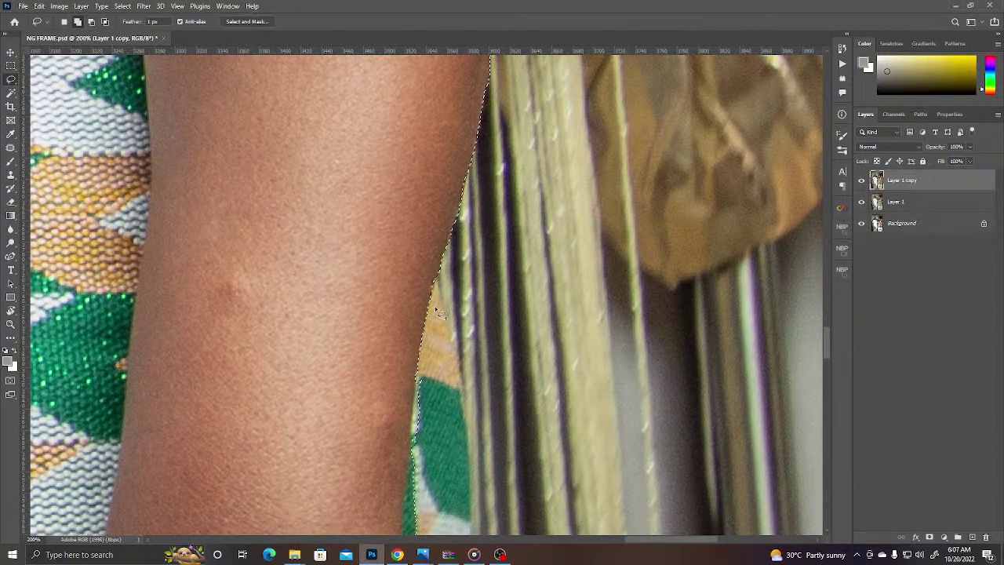
{"action": "scroll", "coordinate": [442, 188], "scroll_direction": "down", "scroll_amount": 3}
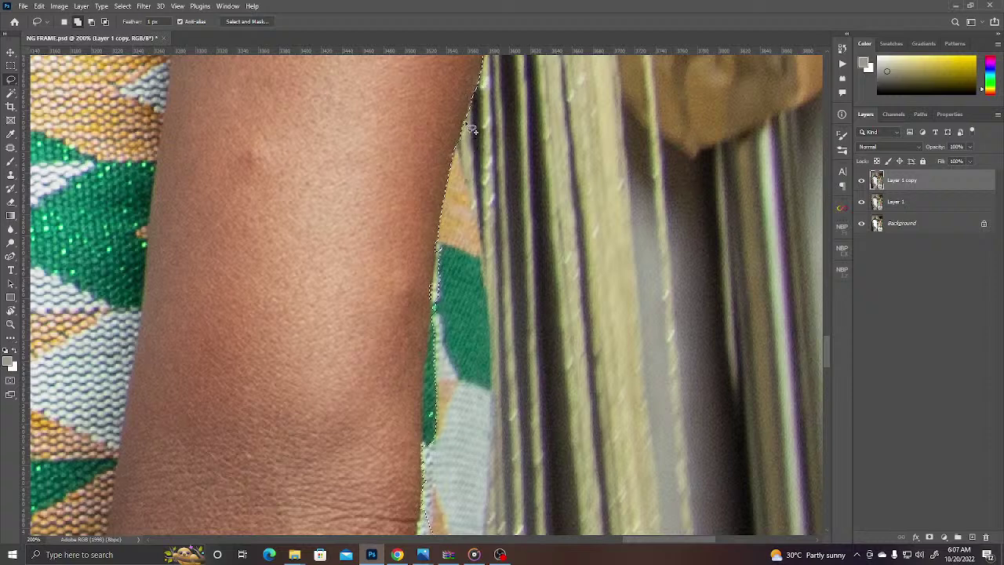
- Add the orange and upper green skirt patches between the woman's forearm and the curtain to the selection
{"action": "mouse_move", "coordinate": [435, 206]}
{"action": "left_mouse_down"}
{"action": "mouse_move", "coordinate": [456, 130]}
{"action": "mouse_move", "coordinate": [472, 184]}
{"action": "left_mouse_up"}
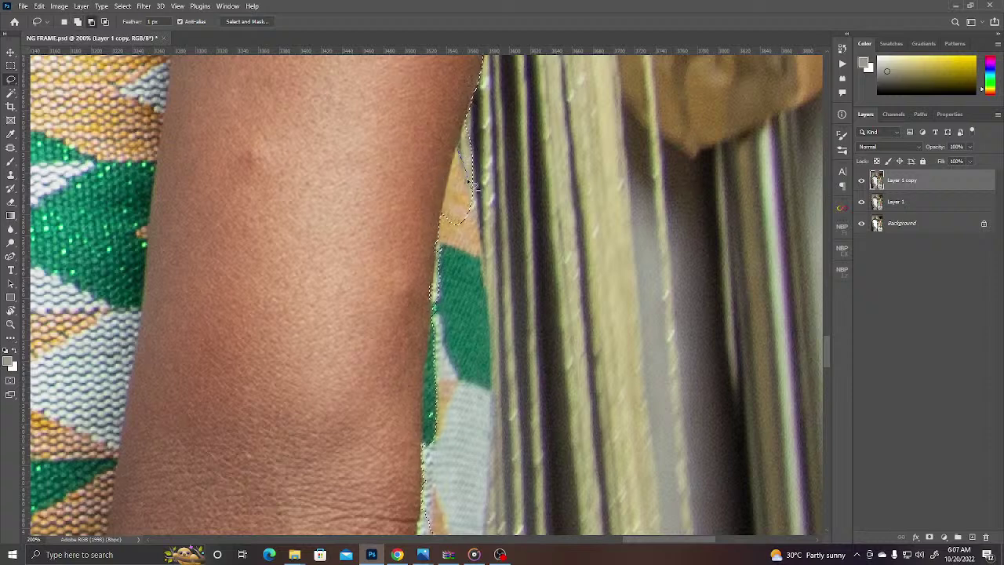
{"action": "left_click_drag", "start_coordinate": [475, 127], "coordinate": [474, 134]}
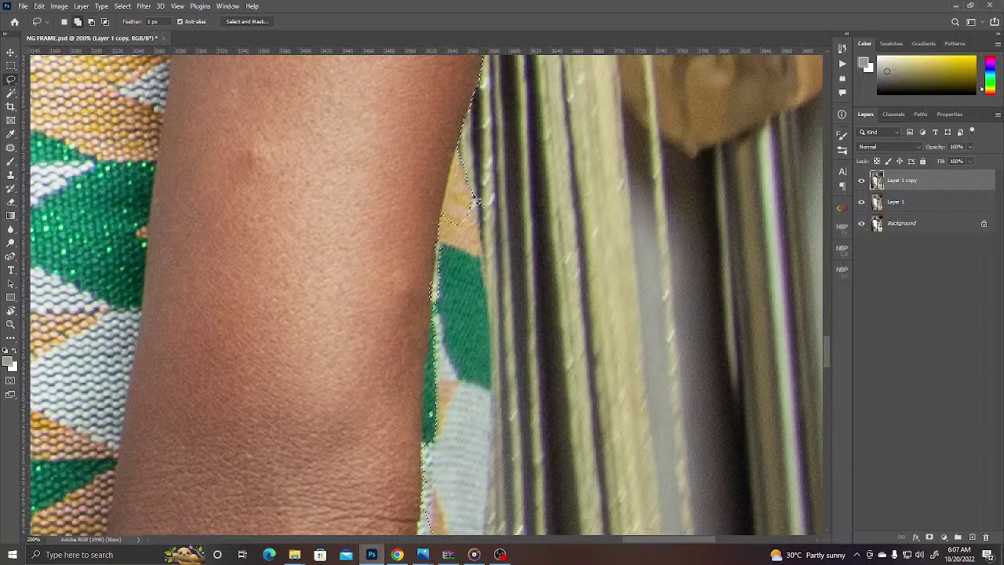
{"action": "mouse_move", "coordinate": [487, 274]}
{"action": "left_mouse_down"}
{"action": "mouse_move", "coordinate": [439, 251]}
{"action": "mouse_move", "coordinate": [487, 257]}
{"action": "left_mouse_up"}
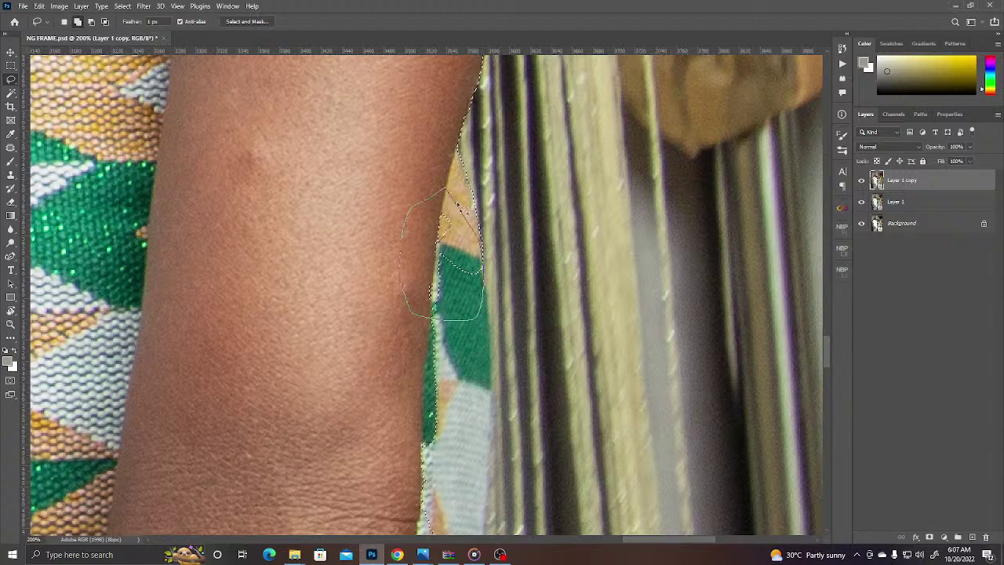
{"action": "left_click_drag", "start_coordinate": [458, 204], "coordinate": [462, 212]}
{"action": "left_click_drag", "start_coordinate": [453, 306], "coordinate": [436, 100]}
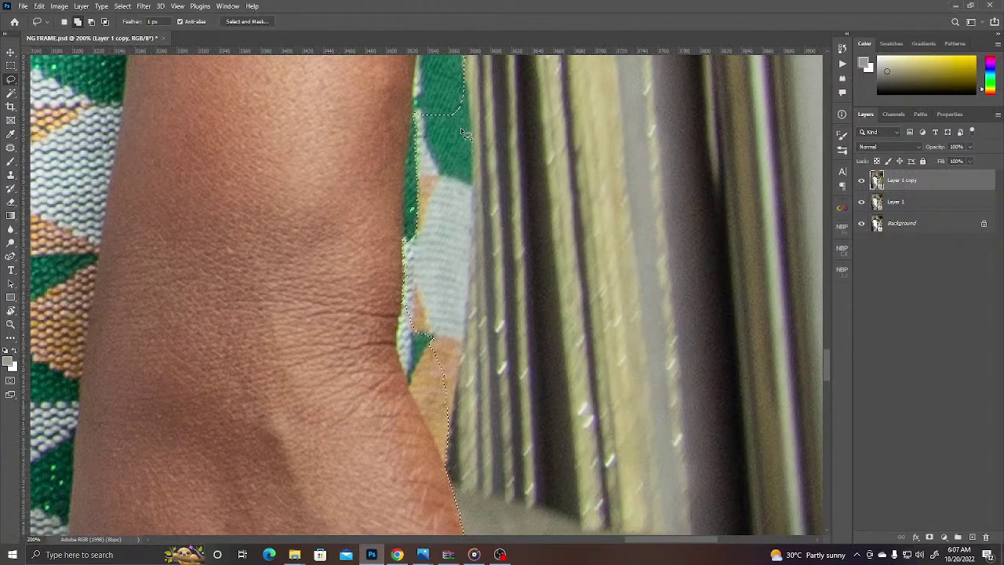
- Add the remaining strip of patterned skirt beside the woman's wrist to the selection, down to her hand
{"action": "scroll", "coordinate": [463, 133], "scroll_direction": "up", "scroll_amount": 2}
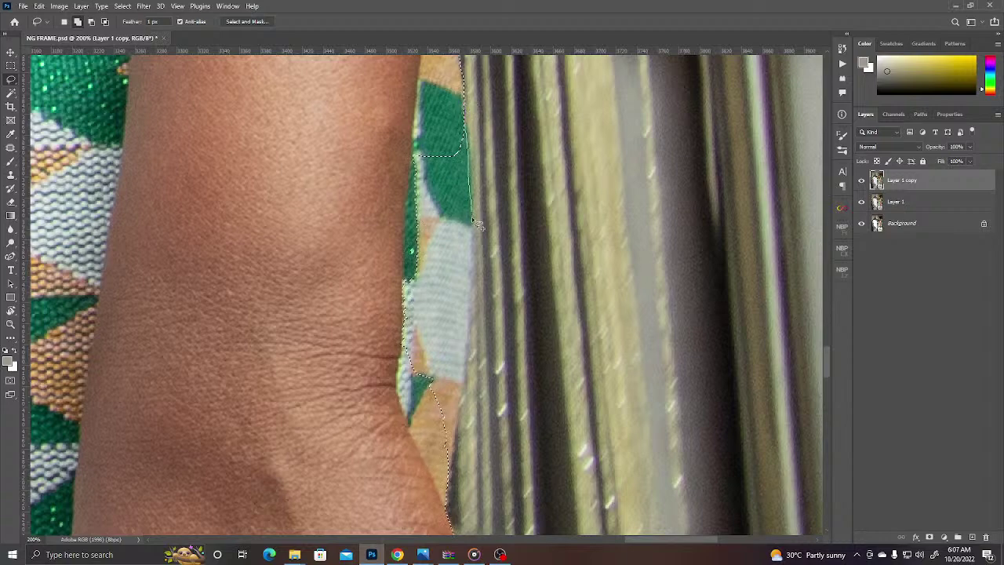
{"action": "left_click_drag", "start_coordinate": [380, 154], "coordinate": [381, 153]}
{"action": "scroll", "coordinate": [482, 94], "scroll_direction": "down", "scroll_amount": 7}
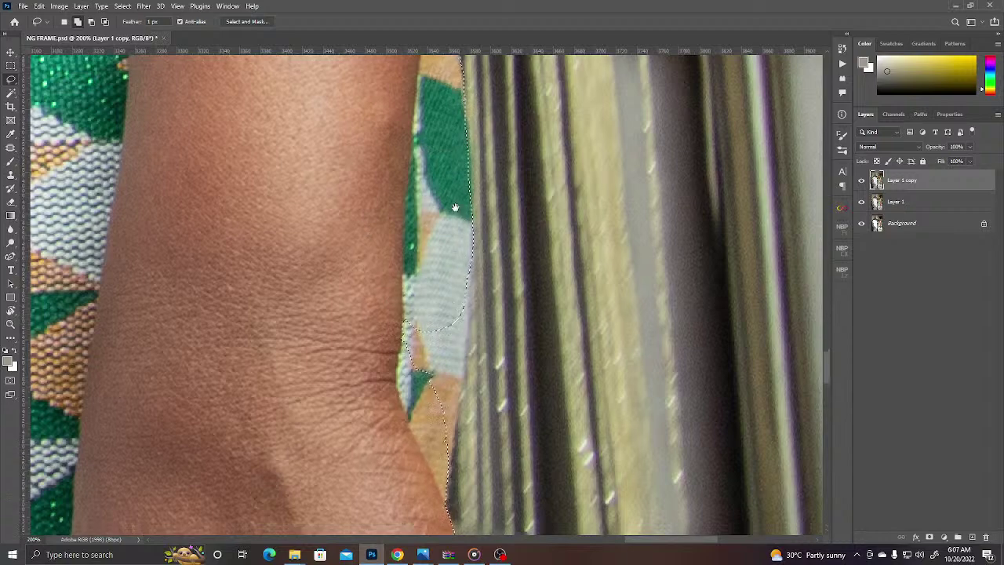
{"action": "left_click_drag", "start_coordinate": [478, 90], "coordinate": [467, 238]}
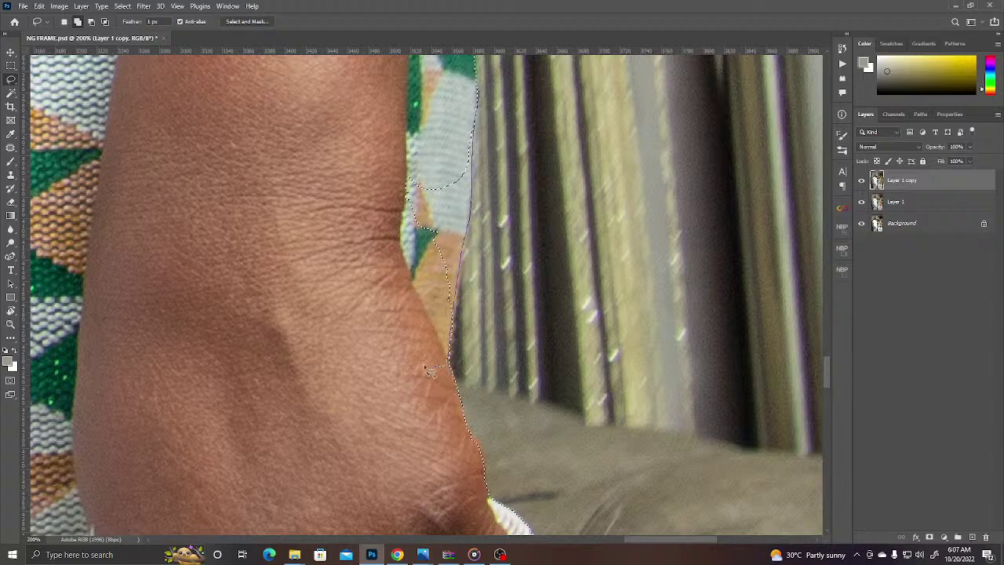
{"action": "left_click_drag", "start_coordinate": [473, 105], "coordinate": [476, 102]}
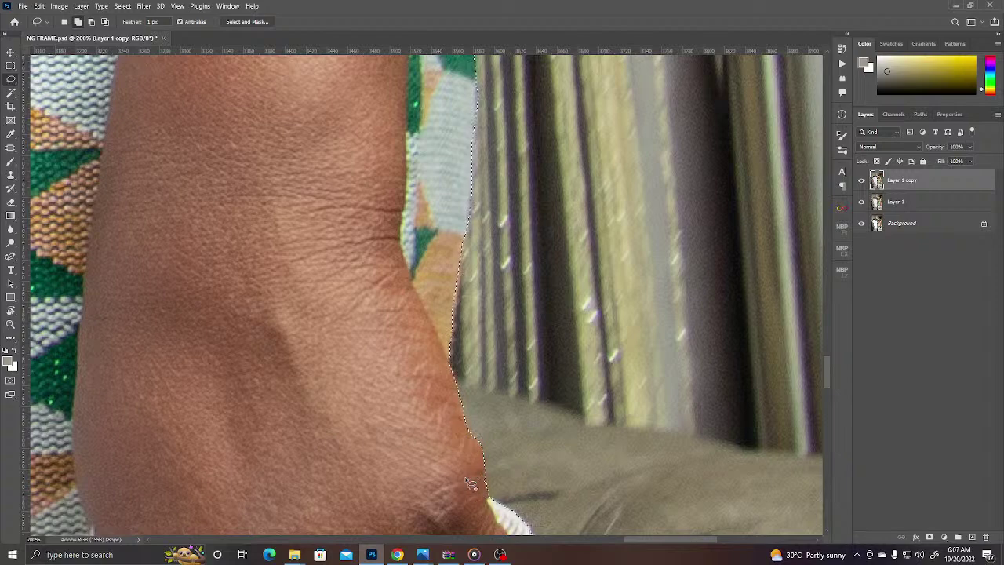
- Smooth the jagged selection edge along the man's sleeve above his cuff, subtracting the curtain remnants
{"action": "scroll", "coordinate": [429, 235], "scroll_direction": "down", "scroll_amount": 2}
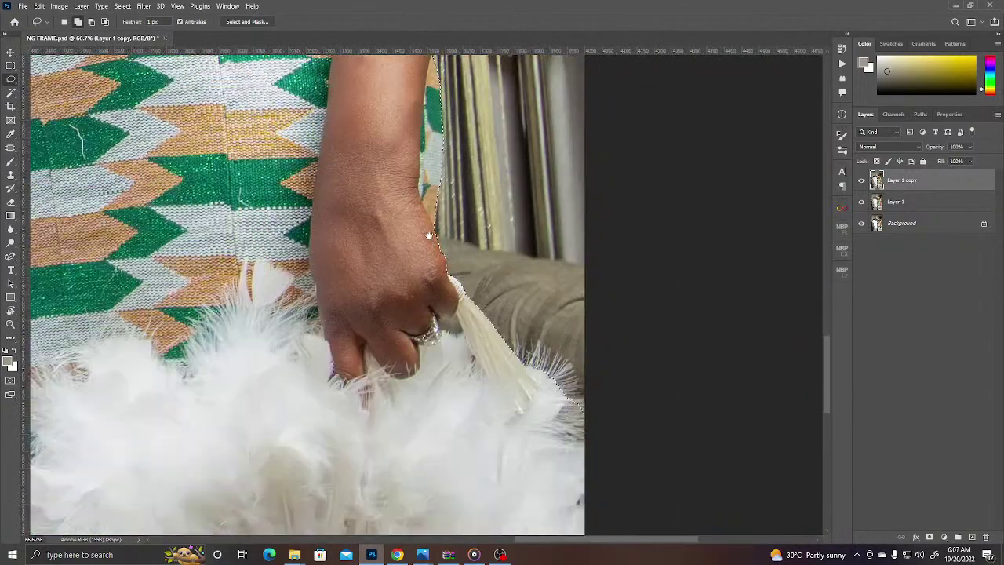
{"action": "left_click_drag", "start_coordinate": [429, 235], "coordinate": [424, 193]}
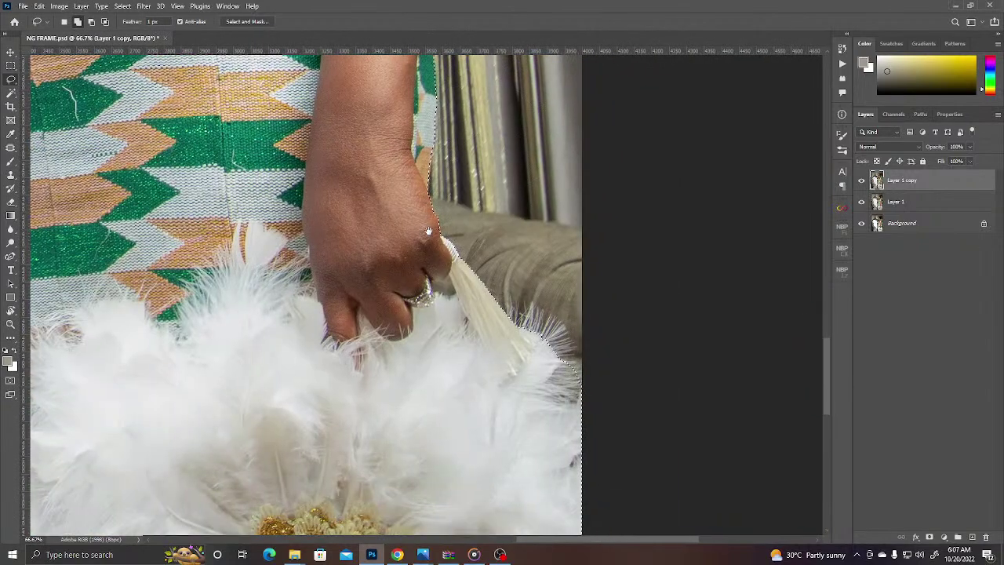
{"action": "left_click", "coordinate": [319, 290], "text": "alt"}
{"action": "left_click", "coordinate": [319, 291], "text": "alt"}
{"action": "left_click", "coordinate": [318, 290], "text": "alt"}
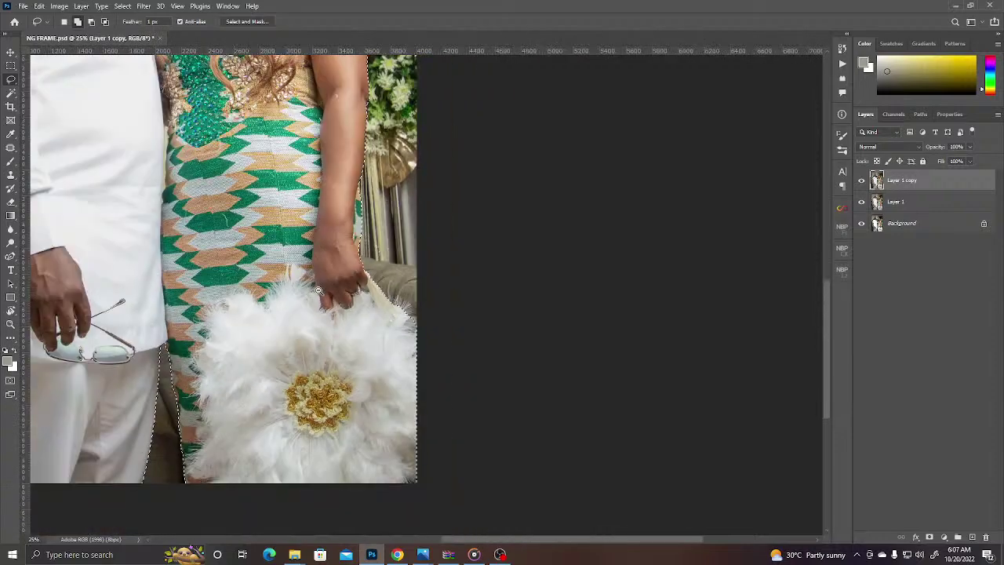
{"action": "left_click", "coordinate": [319, 290], "text": "alt"}
{"action": "left_click", "coordinate": [89, 191], "text": "ctrl"}
{"action": "left_click", "coordinate": [90, 191], "text": "ctrl"}
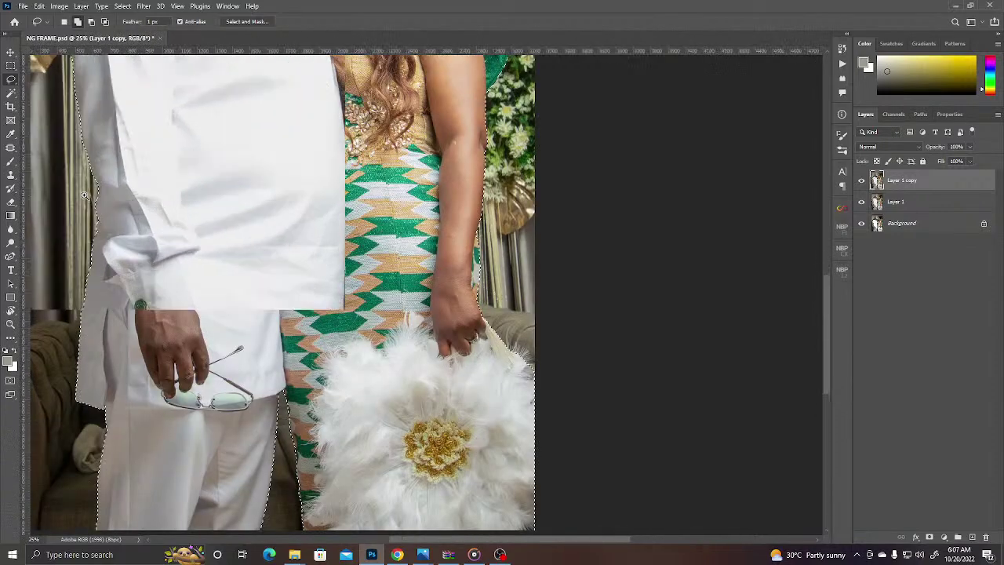
{"action": "left_click", "coordinate": [90, 191], "text": "ctrl"}
{"action": "left_click", "coordinate": [89, 191], "text": "ctrl"}
{"action": "left_click", "coordinate": [89, 190], "text": "ctrl"}
{"action": "left_click", "coordinate": [90, 190], "text": "ctrl"}
{"action": "left_click", "coordinate": [90, 190], "text": "ctrl"}
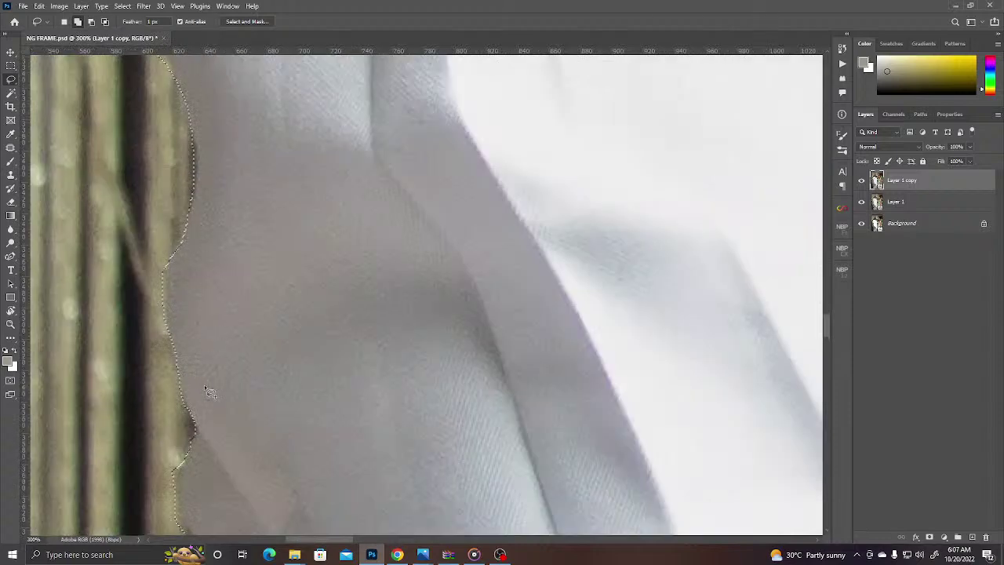
{"action": "mouse_move", "coordinate": [204, 426]}
{"action": "left_mouse_down"}
{"action": "mouse_move", "coordinate": [224, 235]}
{"action": "mouse_move", "coordinate": [219, 152]}
{"action": "mouse_move", "coordinate": [203, 189]}
{"action": "left_mouse_up"}
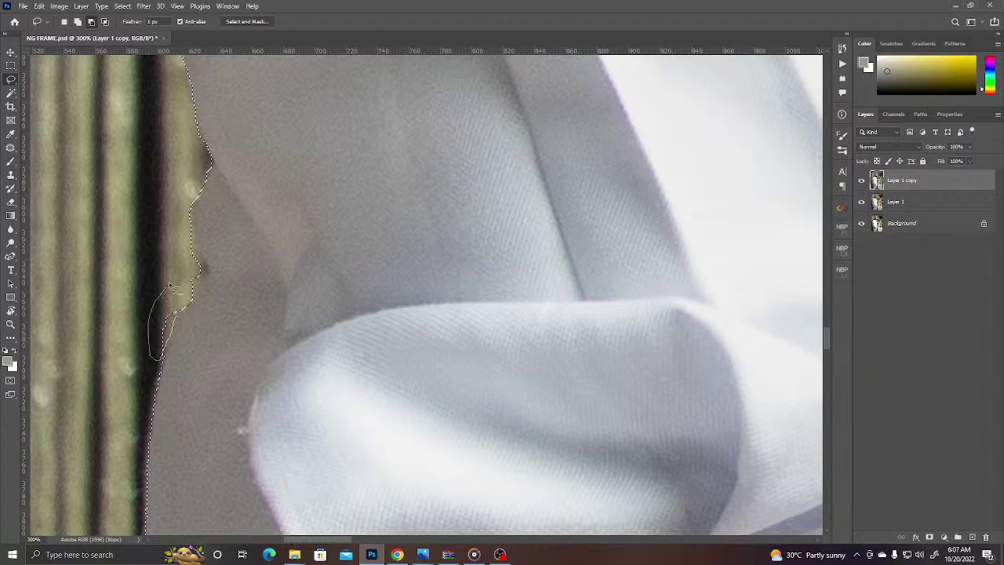
{"action": "left_click_drag", "start_coordinate": [170, 284], "coordinate": [195, 285]}
- Inspect the selection outline along the man's sleeve and shoulder and around both heads
{"action": "left_click", "coordinate": [385, 175], "text": "alt"}
{"action": "left_click", "coordinate": [384, 175], "text": "alt"}
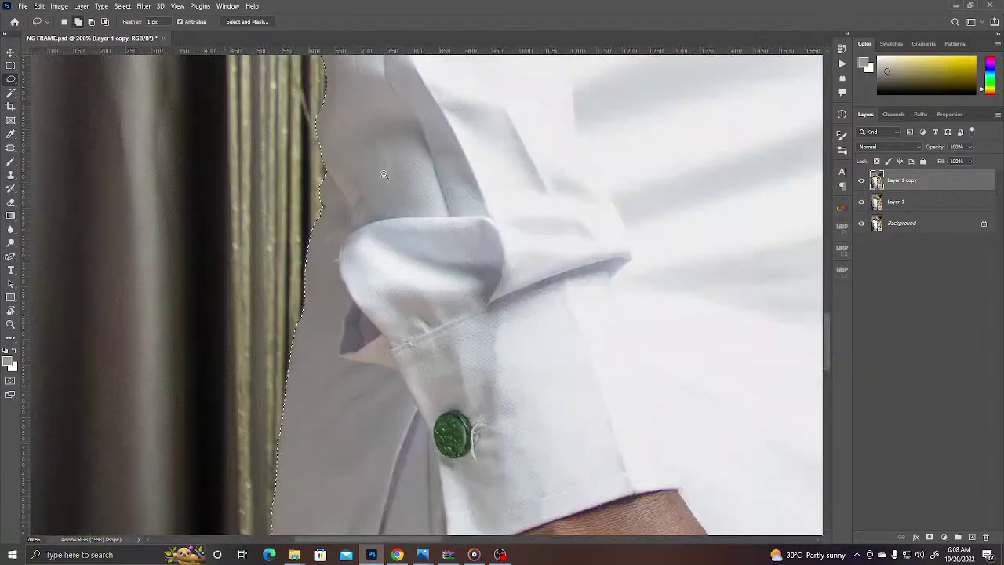
{"action": "left_click", "coordinate": [385, 175], "text": "alt"}
{"action": "left_click", "coordinate": [385, 175], "text": "alt"}
{"action": "left_click_drag", "start_coordinate": [459, 138], "coordinate": [312, 380]}
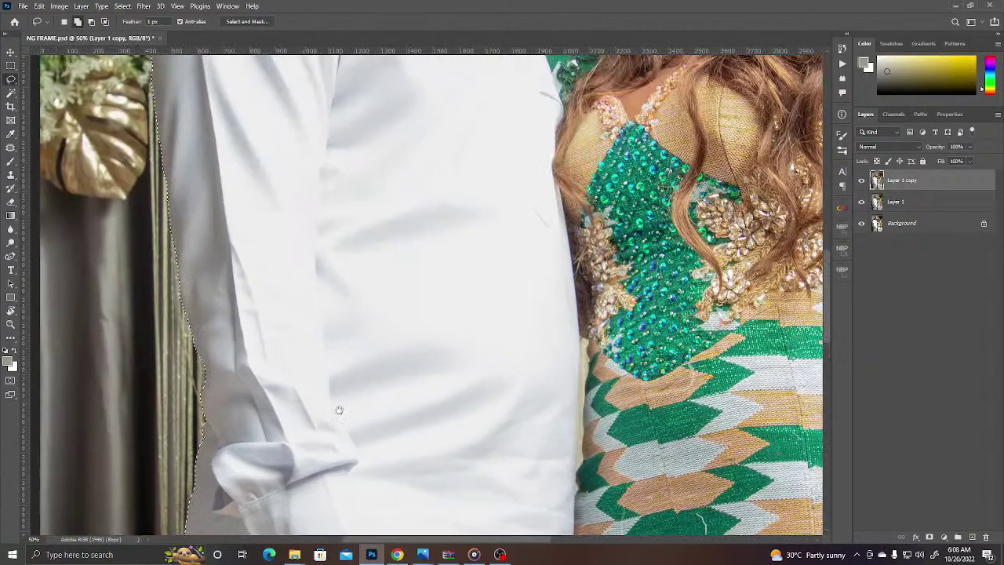
{"action": "left_click_drag", "start_coordinate": [356, 295], "coordinate": [297, 479]}
{"action": "left_click_drag", "start_coordinate": [365, 337], "coordinate": [322, 480]}
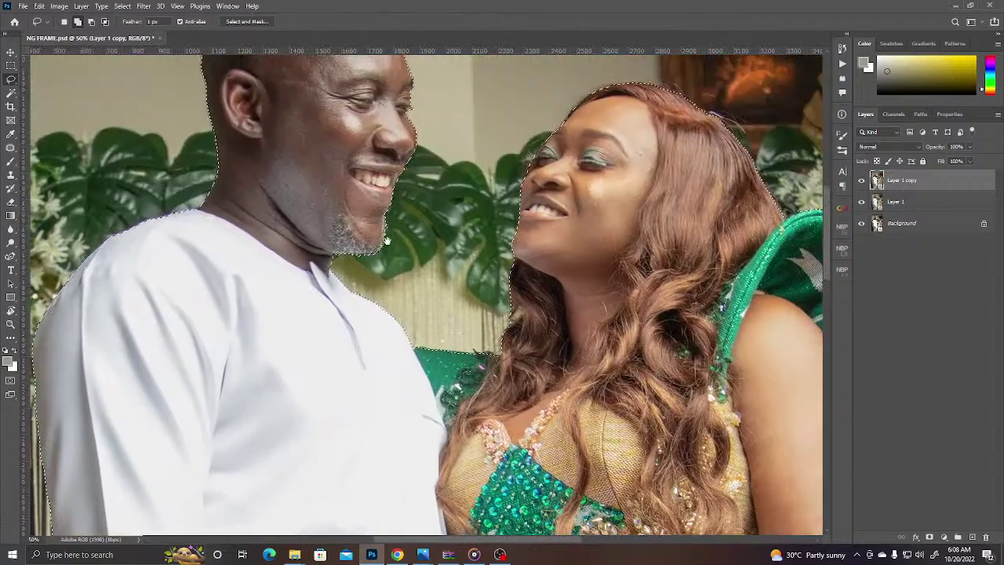
{"action": "left_click_drag", "start_coordinate": [433, 110], "coordinate": [430, 250]}
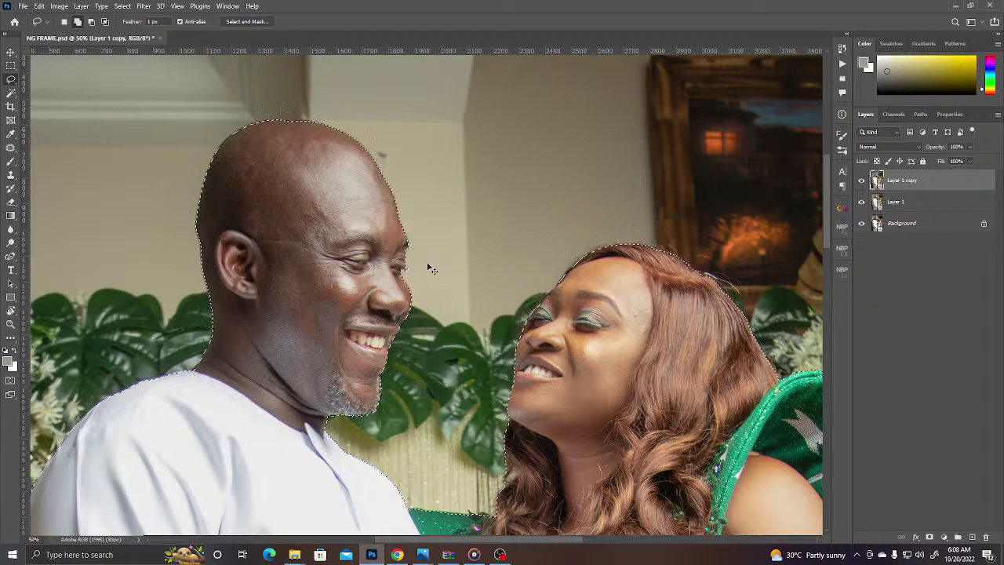
- Add a black (#000000) Solid Color fill layer masked to the selected couple
{"action": "scroll", "coordinate": [424, 291], "scroll_direction": "up", "scroll_amount": 2}
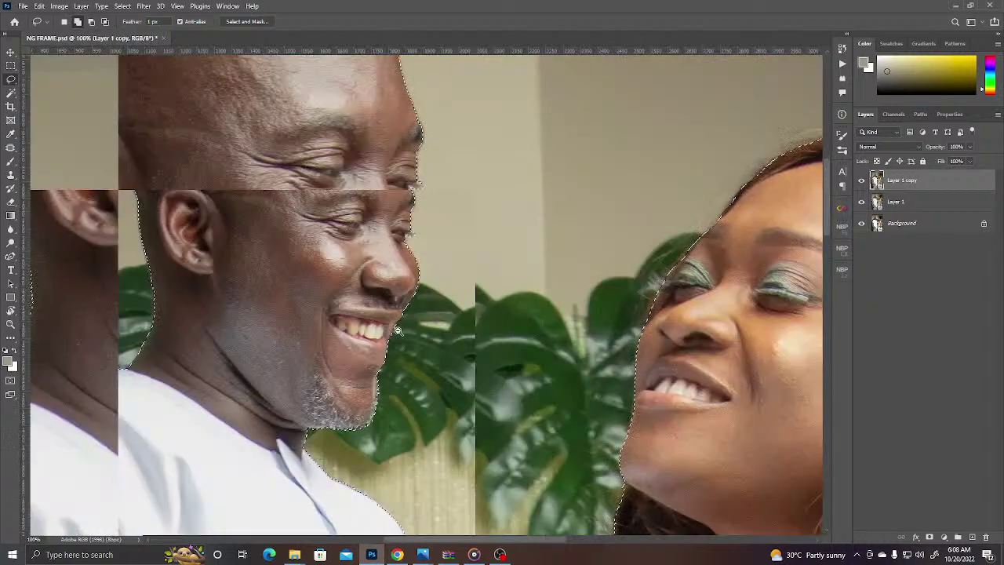
{"action": "scroll", "coordinate": [398, 331], "scroll_direction": "down", "scroll_amount": 5}
{"action": "scroll", "coordinate": [413, 313], "scroll_direction": "down", "scroll_amount": 3}
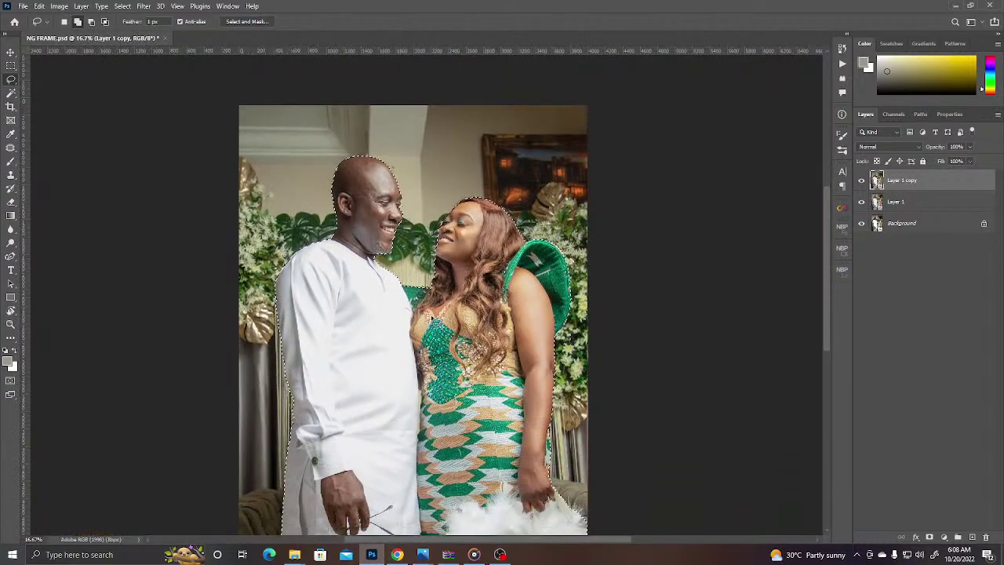
{"action": "scroll", "coordinate": [431, 317], "scroll_direction": "down", "scroll_amount": 4}
{"action": "key", "text": "ctrl+minus"}
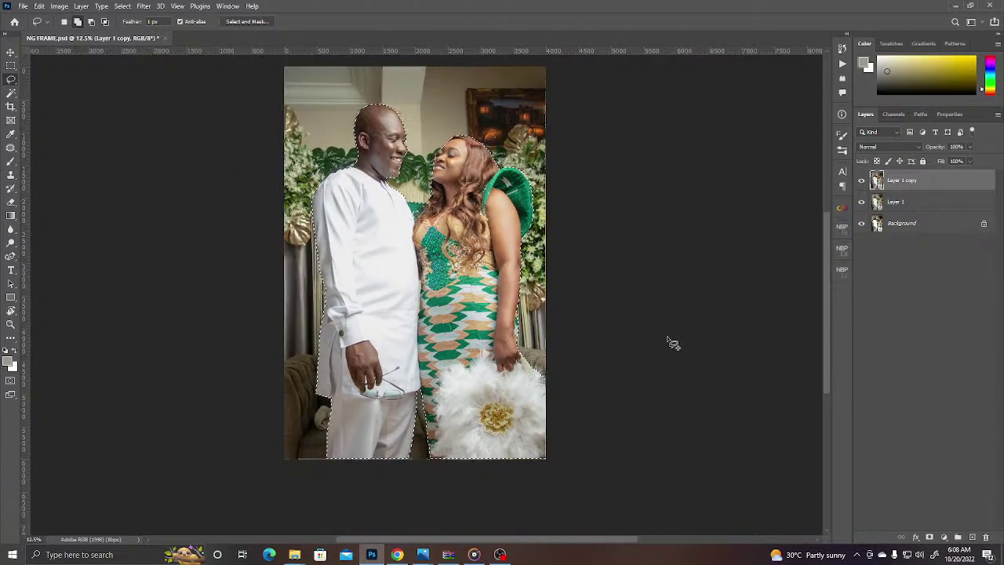
{"action": "left_click", "coordinate": [945, 537]}
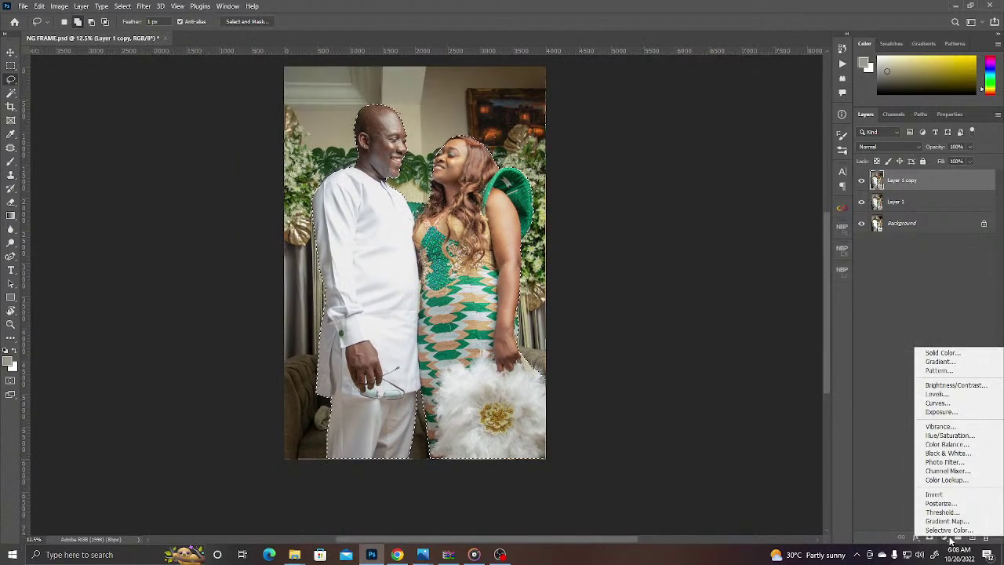
{"action": "left_click", "coordinate": [942, 353]}
{"action": "left_click_drag", "start_coordinate": [736, 275], "coordinate": [738, 309]}
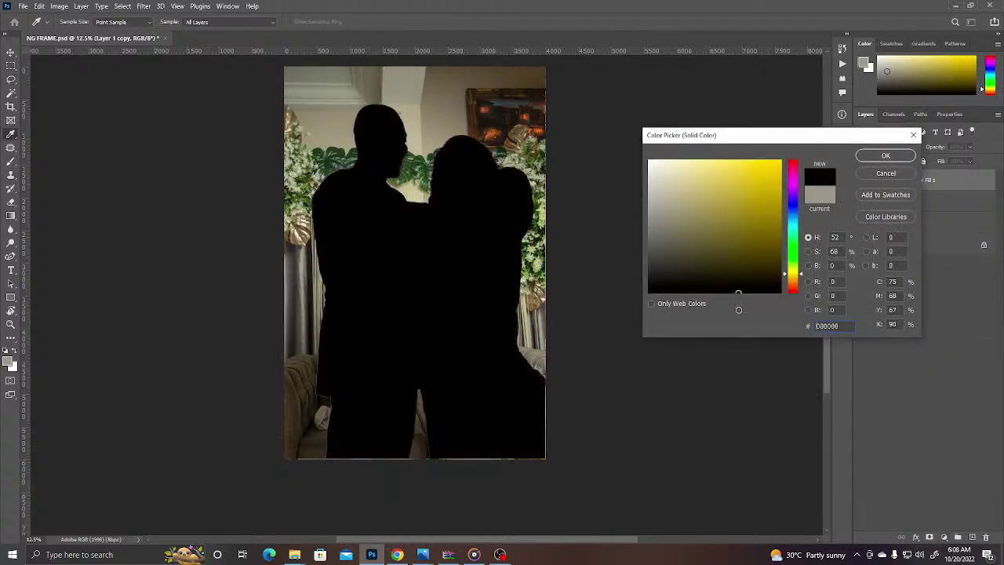
{"action": "left_click", "coordinate": [897, 159]}
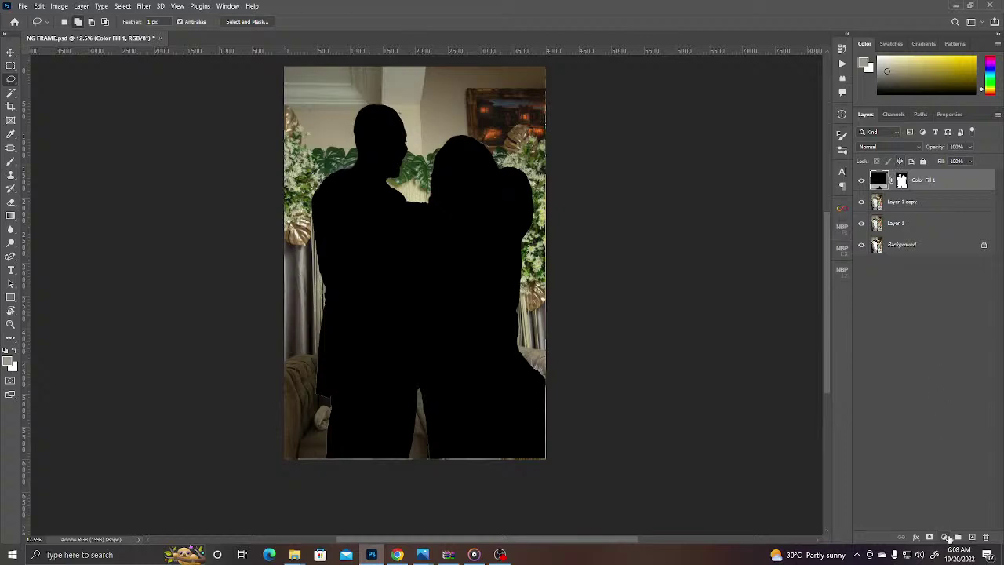
- Add a Gradient fill layer using the Black, White preset from the Basics group
{"action": "left_click", "coordinate": [943, 537]}
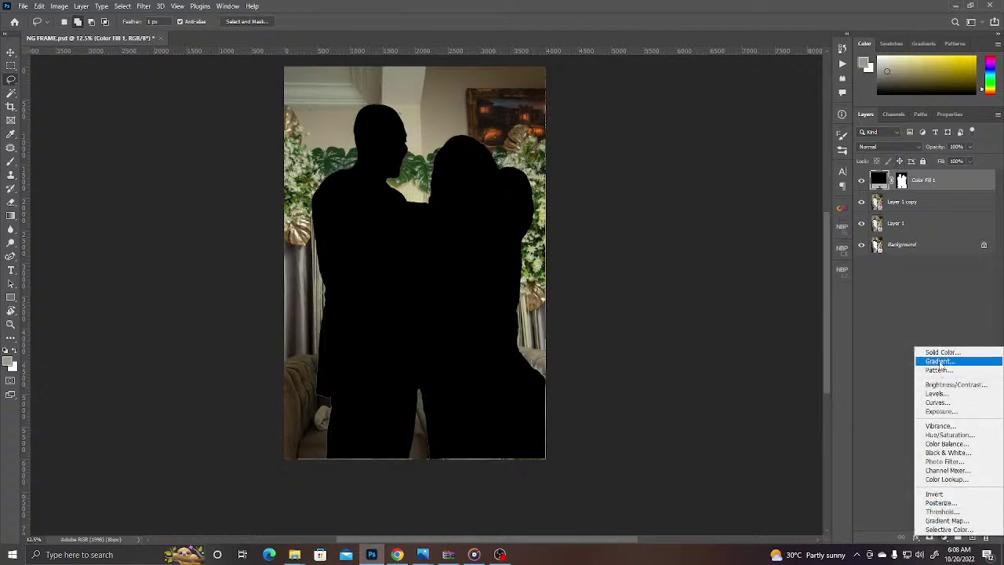
{"action": "left_click", "coordinate": [939, 361]}
{"action": "left_click", "coordinate": [516, 143]}
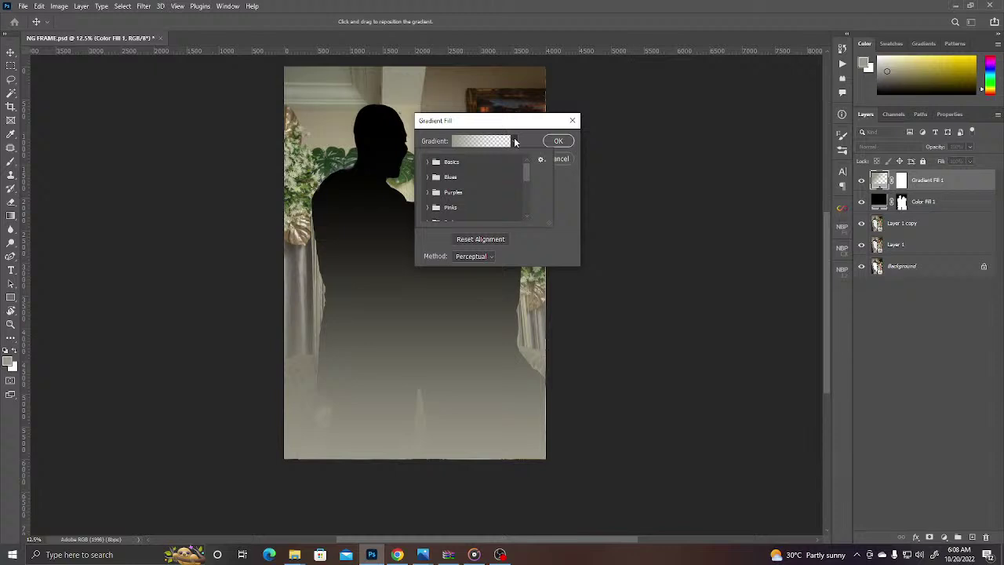
{"action": "left_click", "coordinate": [427, 161]}
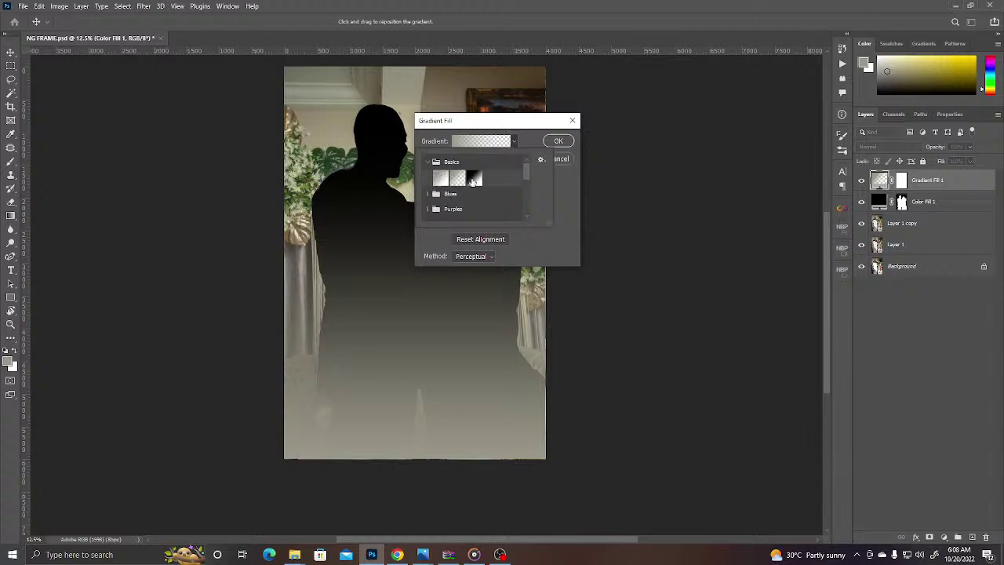
{"action": "left_click", "coordinate": [474, 178]}
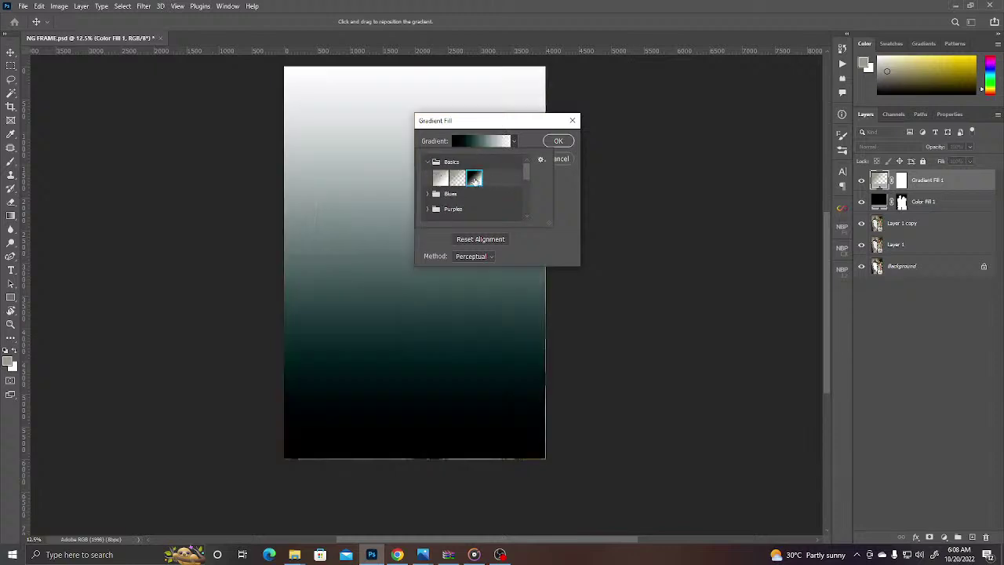
{"action": "left_click", "coordinate": [561, 184]}
- Edit the gradient's dark color stop to pure black
{"action": "left_click", "coordinate": [485, 142]}
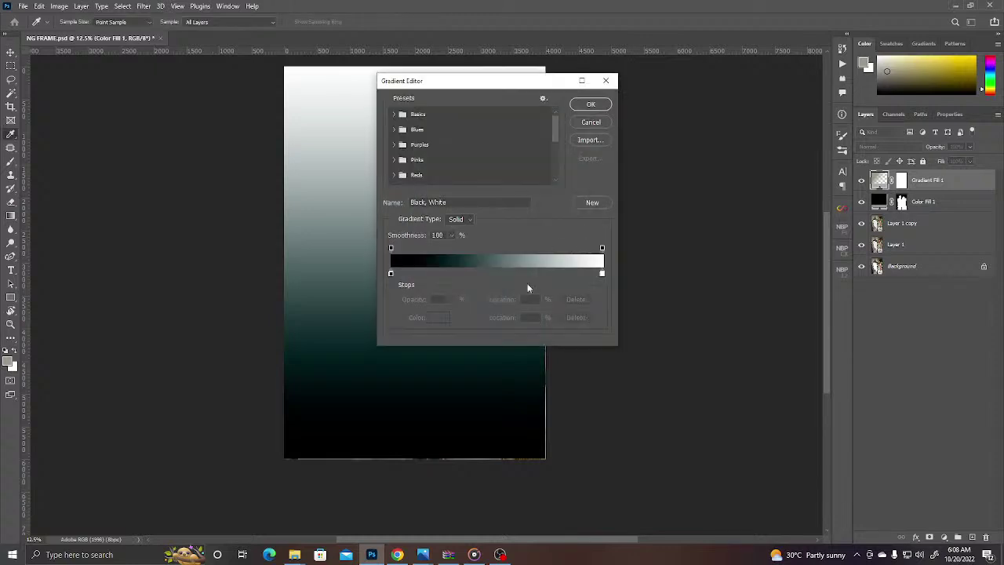
{"action": "left_click", "coordinate": [391, 273]}
{"action": "left_click", "coordinate": [444, 319]}
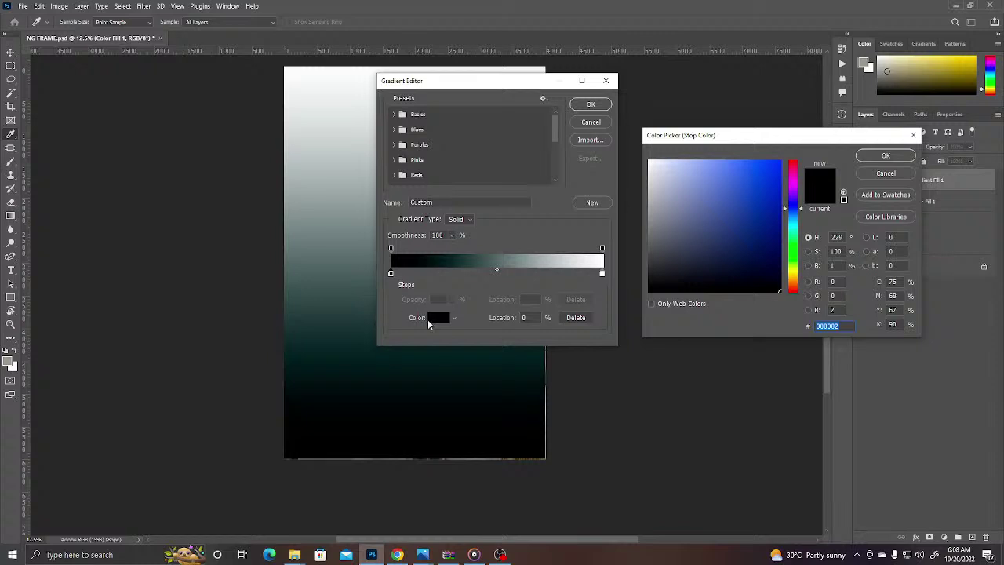
{"action": "left_click_drag", "start_coordinate": [695, 284], "coordinate": [709, 312]}
{"action": "left_click", "coordinate": [881, 158]}
{"action": "left_click", "coordinate": [591, 104]}
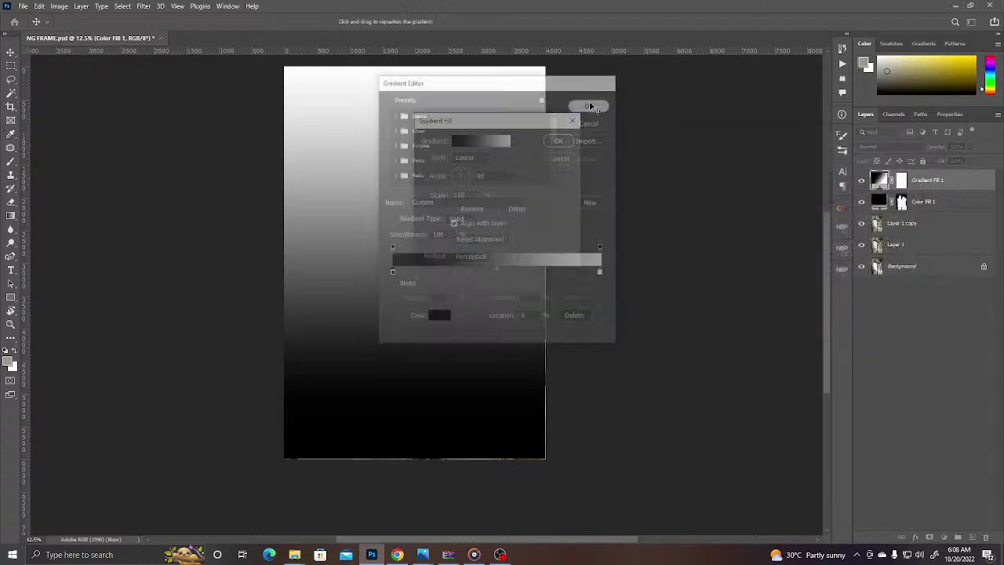
- Shift the gradient downward on the canvas and place the gradient layer beneath the black silhouette fill
{"action": "left_click_drag", "start_coordinate": [384, 314], "coordinate": [392, 385]}
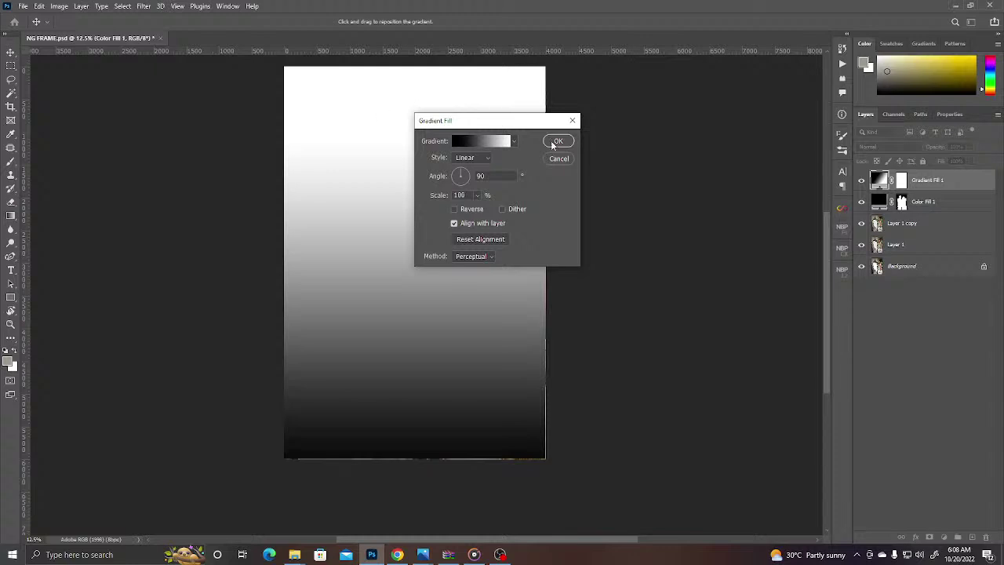
{"action": "left_click_drag", "start_coordinate": [431, 290], "coordinate": [416, 324]}
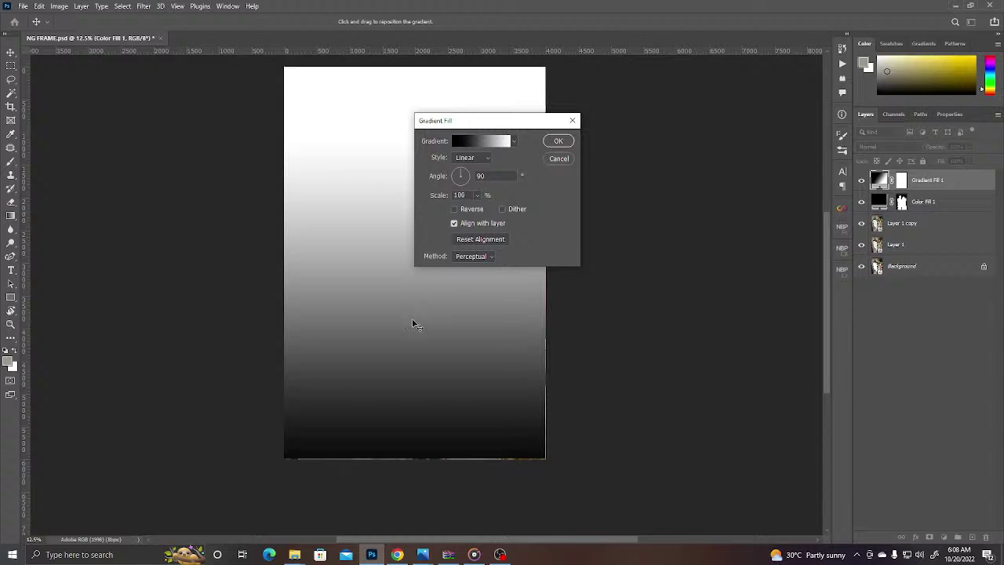
{"action": "left_click", "coordinate": [557, 142]}
{"action": "left_click_drag", "start_coordinate": [927, 181], "coordinate": [926, 212]}
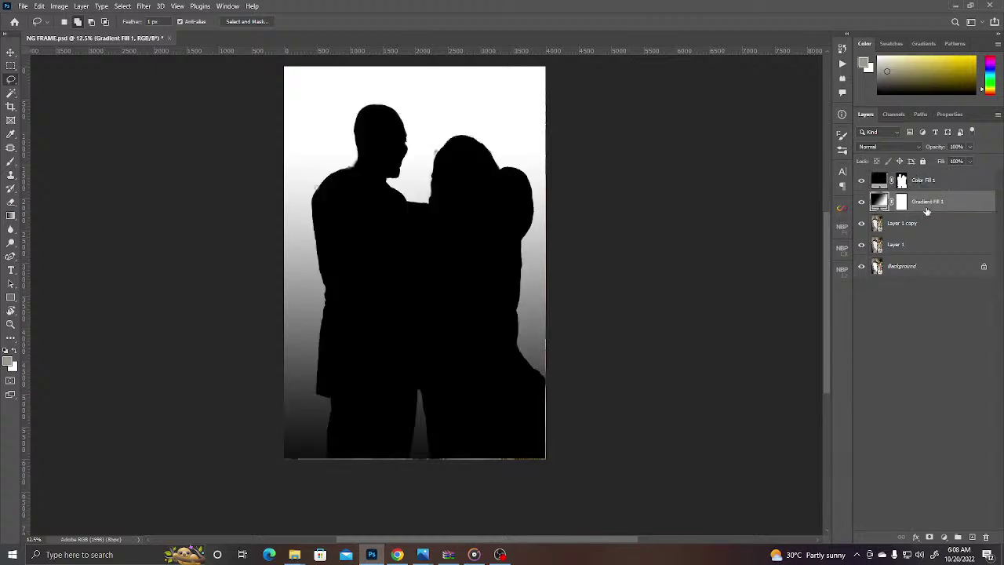
- Compare the silhouette's edges around the shoulders and hair with the photo underneath by hiding and restoring the fill layers
{"action": "left_click", "coordinate": [409, 192], "text": "ctrl"}
{"action": "left_click", "coordinate": [410, 192], "text": "ctrl"}
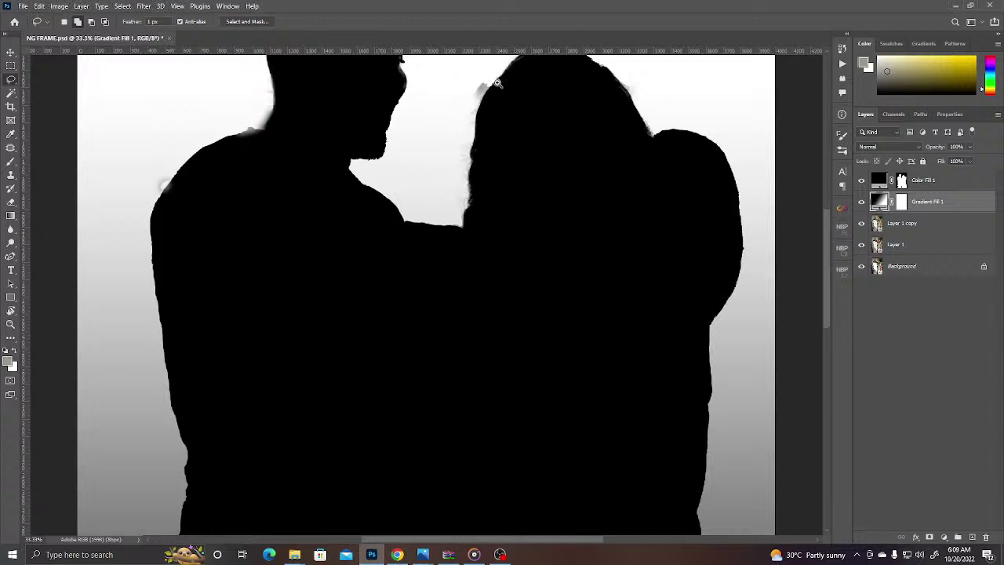
{"action": "left_click", "coordinate": [862, 181]}
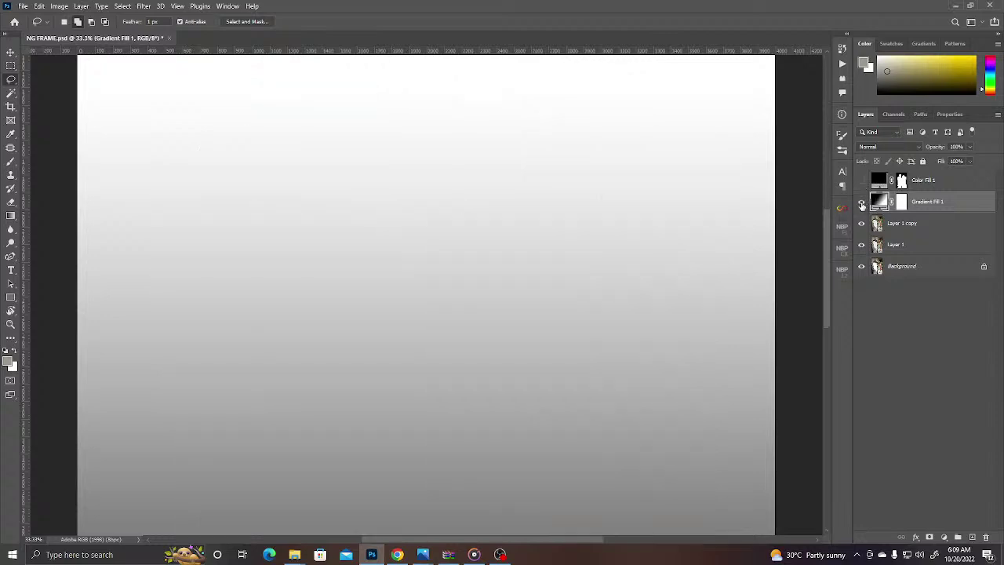
{"action": "left_click", "coordinate": [861, 202]}
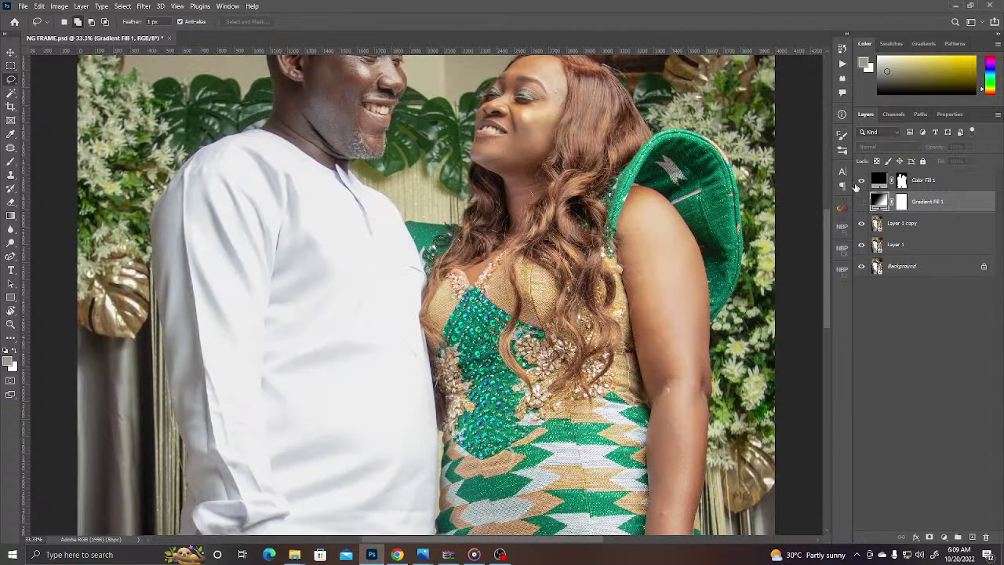
{"action": "left_click", "coordinate": [861, 180]}
{"action": "left_click", "coordinate": [861, 202]}
- Target the silhouette fill's mask with a black Brush and check the man's shoulder edge against the photo
{"action": "left_click", "coordinate": [901, 181]}
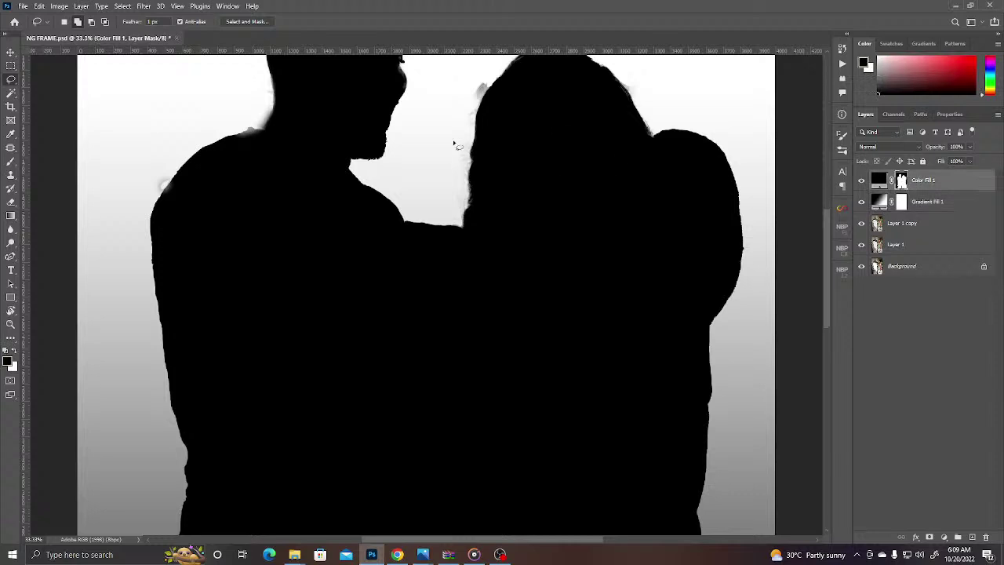
{"action": "left_click", "coordinate": [11, 161]}
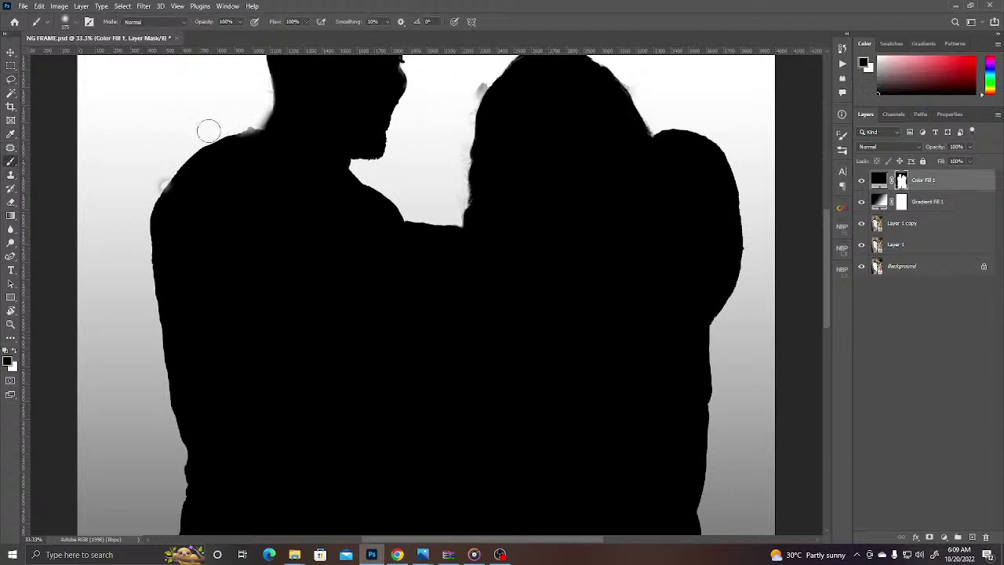
{"action": "left_click_drag", "start_coordinate": [148, 189], "coordinate": [156, 176]}
{"action": "left_click", "coordinate": [861, 181]}
{"action": "left_click", "coordinate": [861, 202]}
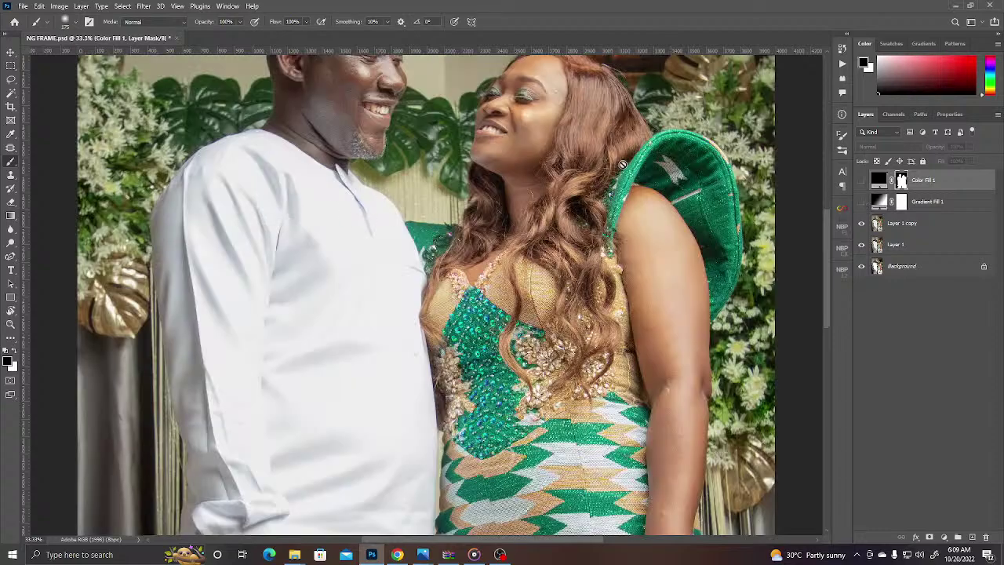
{"action": "left_click", "coordinate": [863, 182]}
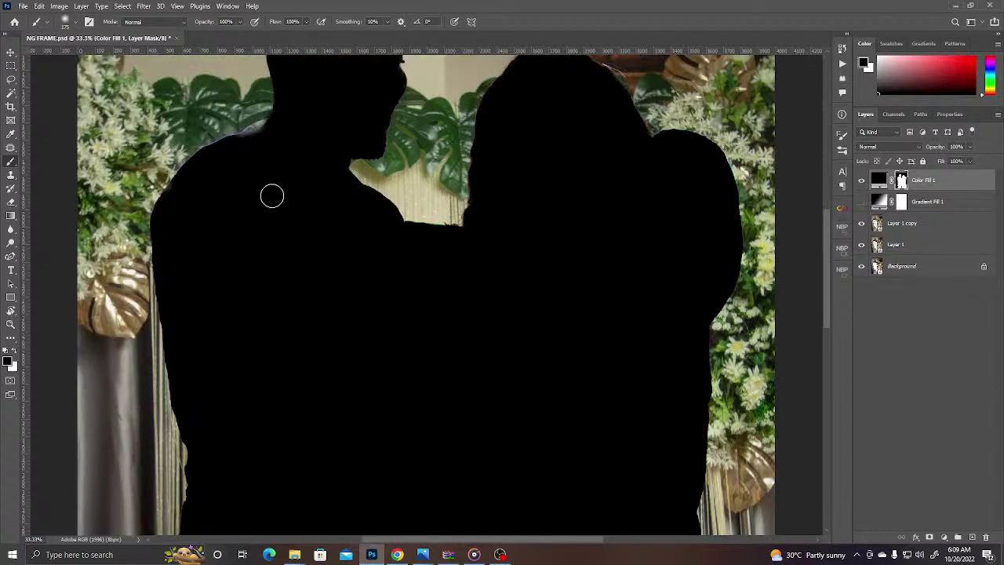
{"action": "left_click", "coordinate": [861, 202]}
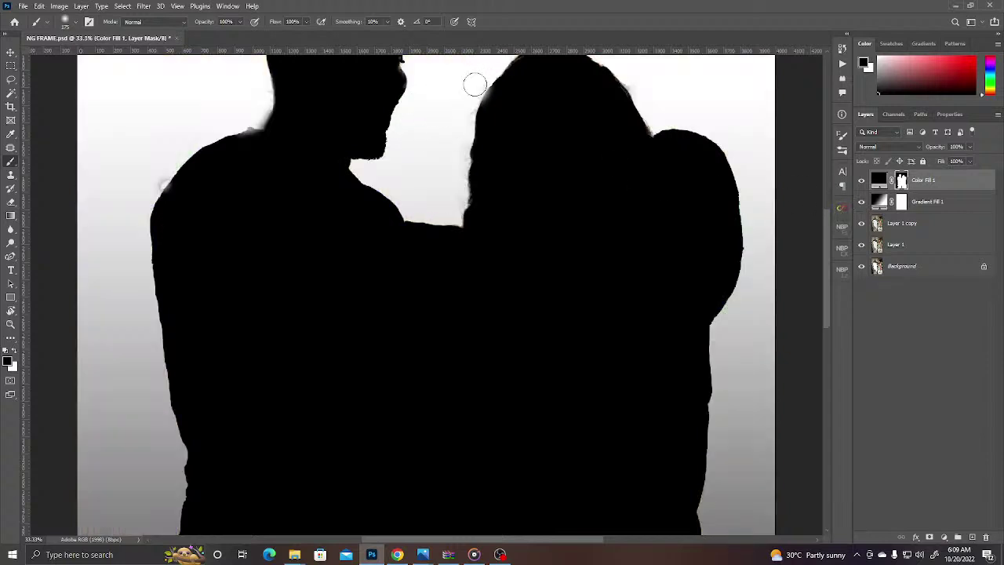
- Reduce the brush size to 70 and paint black on the mask to clear stray smudges around the woman's hair
{"action": "key", "text": "bracketleft"}
{"action": "key", "text": "bracketleft"}
{"action": "key", "text": "bracketleft"}
{"action": "key", "text": "bracketleft"}
{"action": "key", "text": "bracketleft"}
{"action": "key", "text": "bracketleft"}
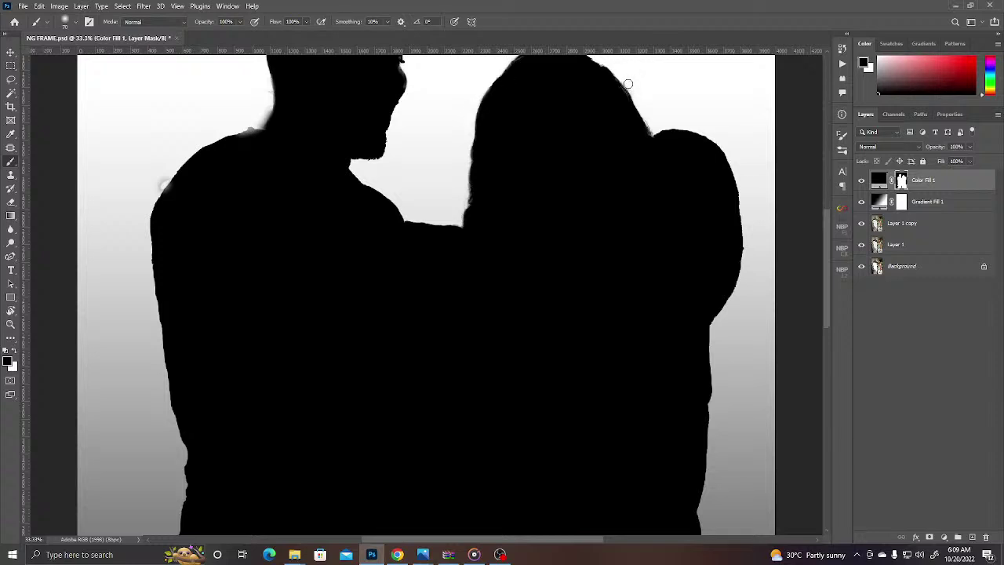
- Clear the smudge beside the man's outer shoulder with black, and fill the shoulder edge near his neck with white on the mask
{"action": "left_click_drag", "start_coordinate": [358, 130], "coordinate": [434, 175]}
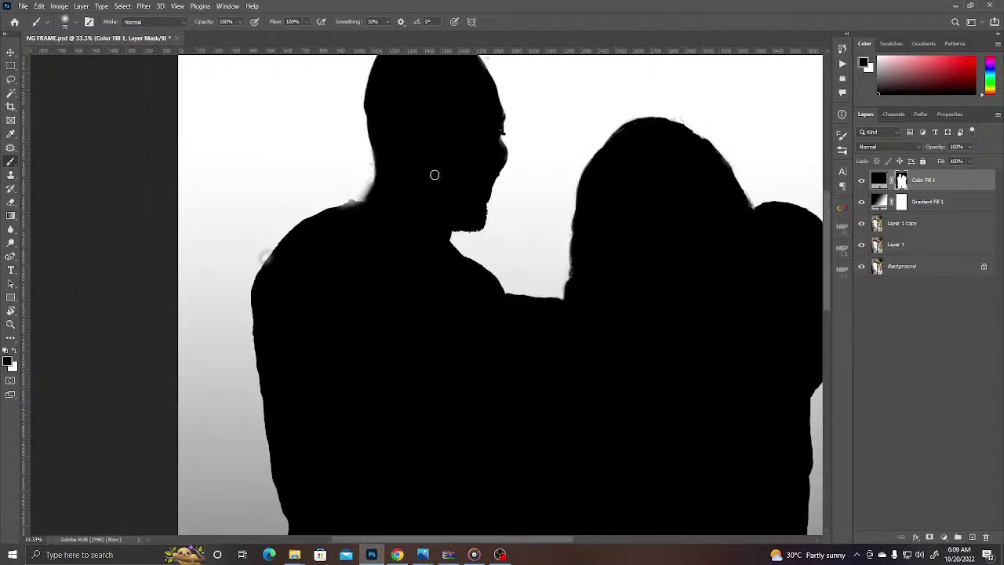
{"action": "mouse_move", "coordinate": [258, 247]}
{"action": "left_mouse_down"}
{"action": "mouse_move", "coordinate": [266, 251]}
{"action": "mouse_move", "coordinate": [256, 264]}
{"action": "left_mouse_up"}
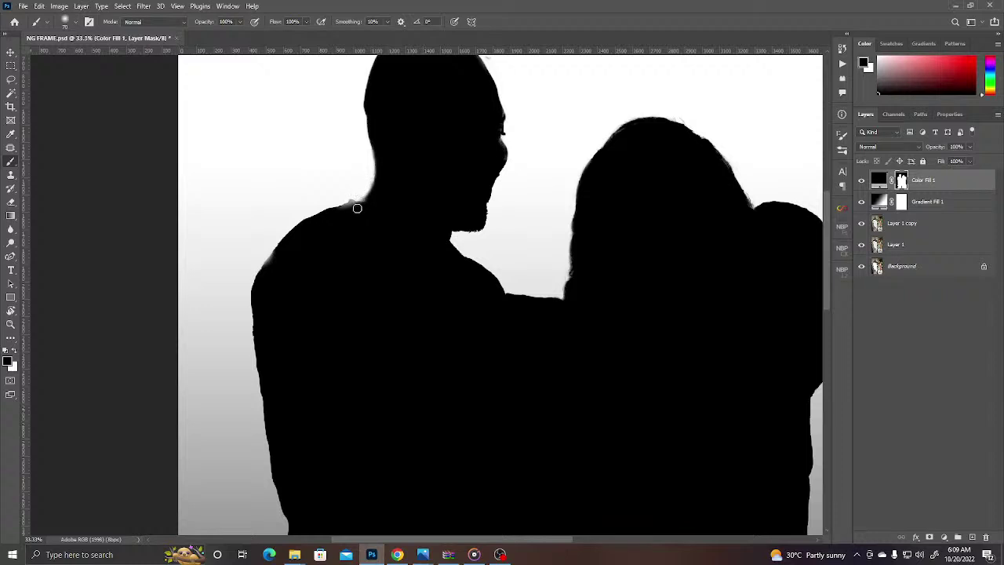
{"action": "key", "text": "x"}
{"action": "mouse_move", "coordinate": [350, 204]}
{"action": "left_mouse_down"}
{"action": "mouse_move", "coordinate": [350, 222]}
{"action": "mouse_move", "coordinate": [269, 266]}
{"action": "mouse_move", "coordinate": [334, 246]}
{"action": "left_mouse_up"}
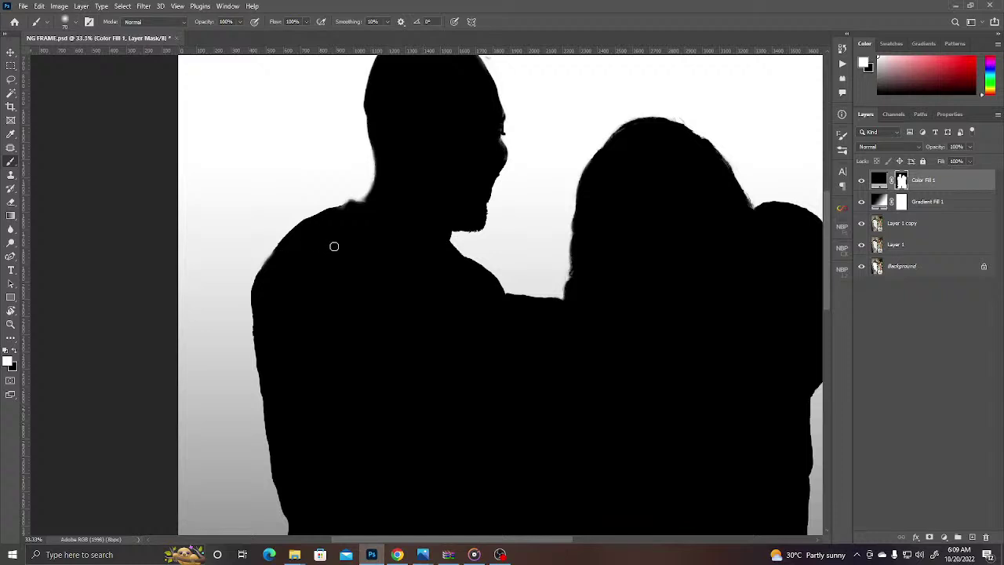
{"action": "scroll", "coordinate": [487, 253], "scroll_direction": "down", "scroll_amount": 4}
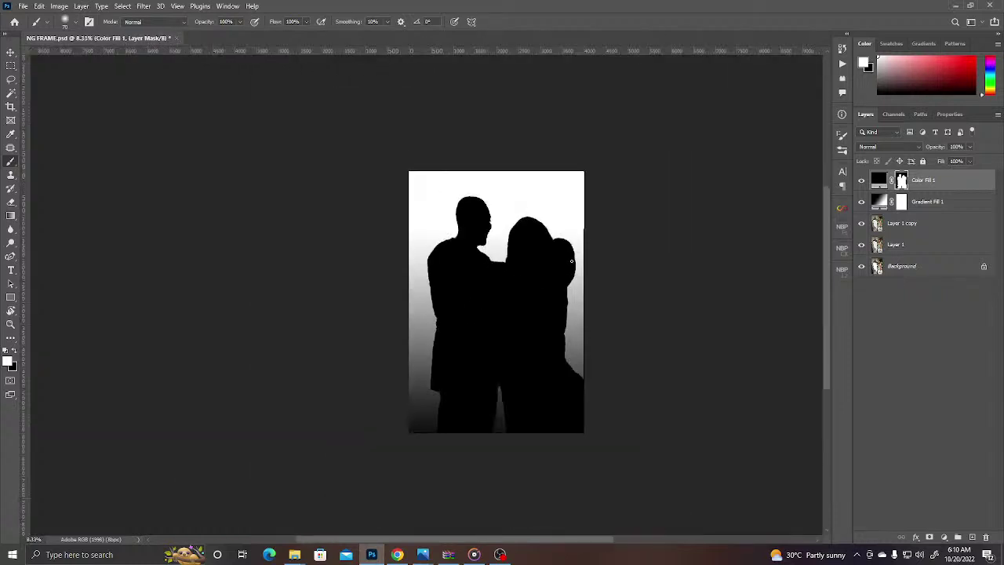
{"action": "scroll", "coordinate": [567, 255], "scroll_direction": "down", "scroll_amount": 1}
{"action": "left_click", "coordinate": [906, 227]}
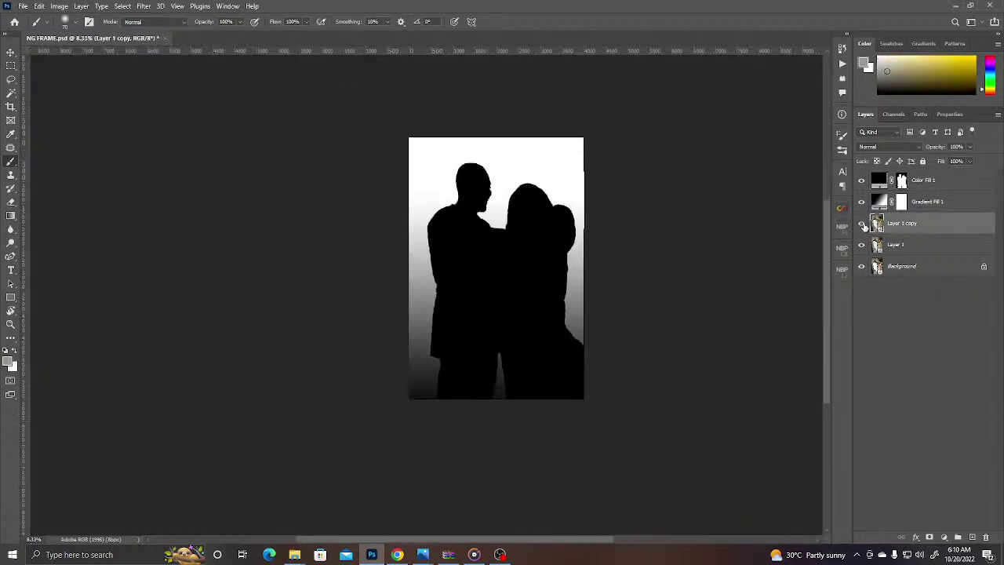
{"action": "key", "text": "ctrl+j"}
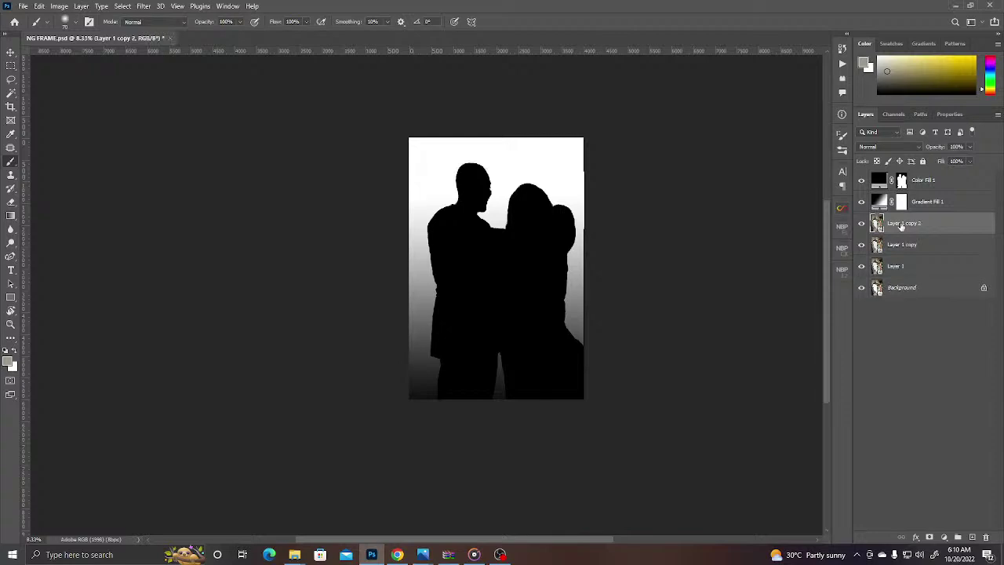
{"action": "left_click_drag", "start_coordinate": [901, 226], "coordinate": [904, 174]}
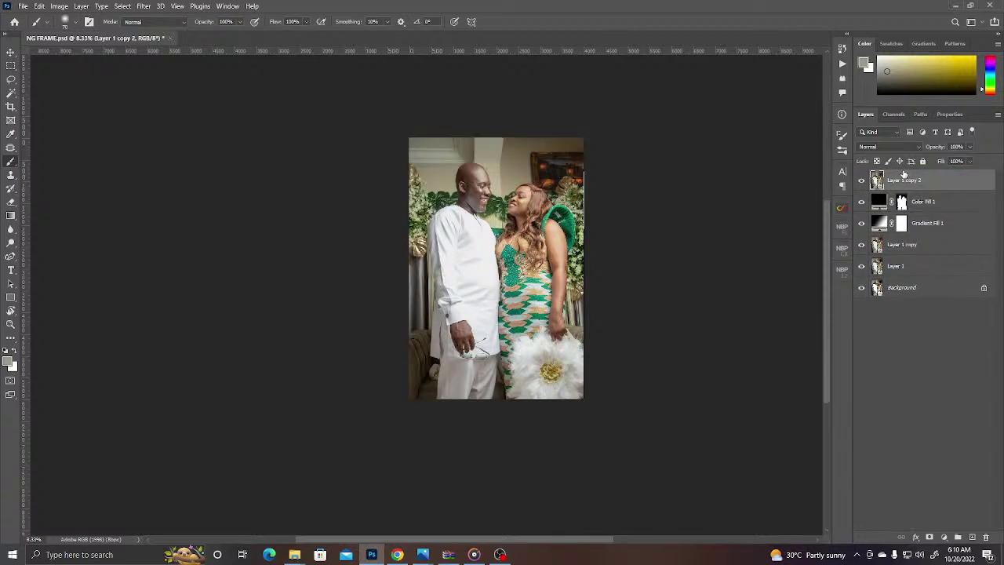
{"action": "left_click", "coordinate": [861, 181]}
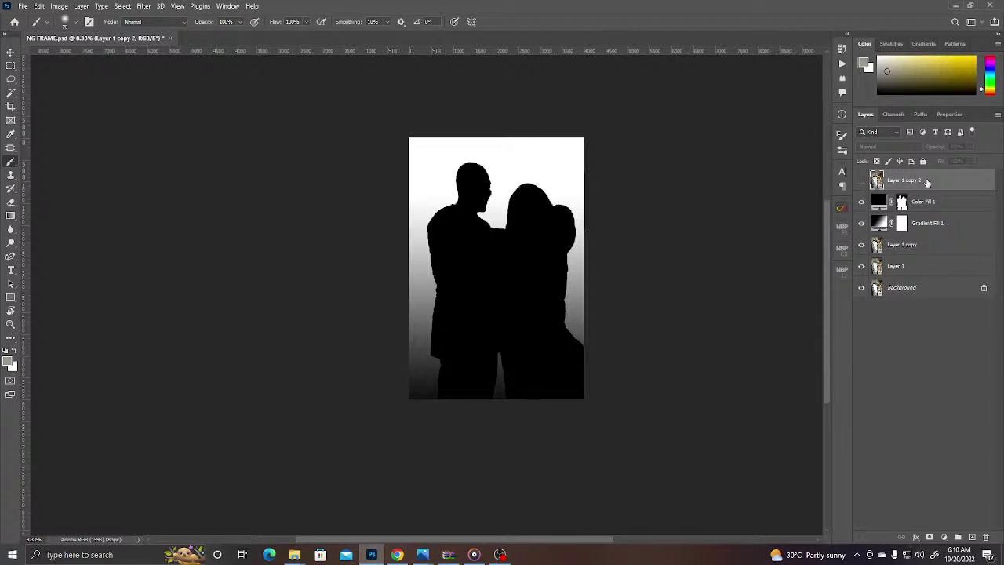
{"action": "key", "text": "Delete"}
{"action": "left_click", "coordinate": [894, 115]}
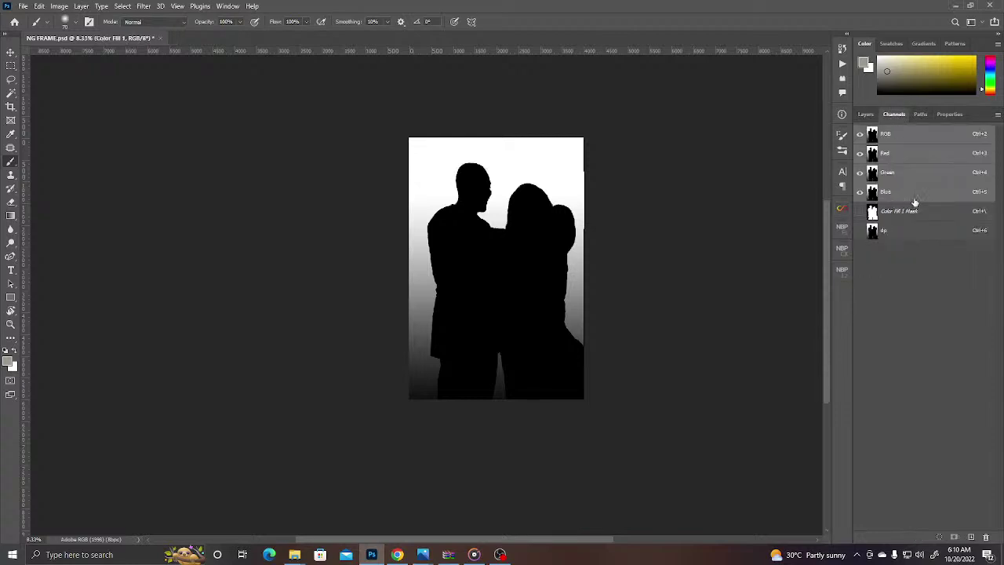
{"action": "left_click", "coordinate": [914, 200]}
{"action": "left_click", "coordinate": [894, 237]}
{"action": "key", "text": "Delete"}
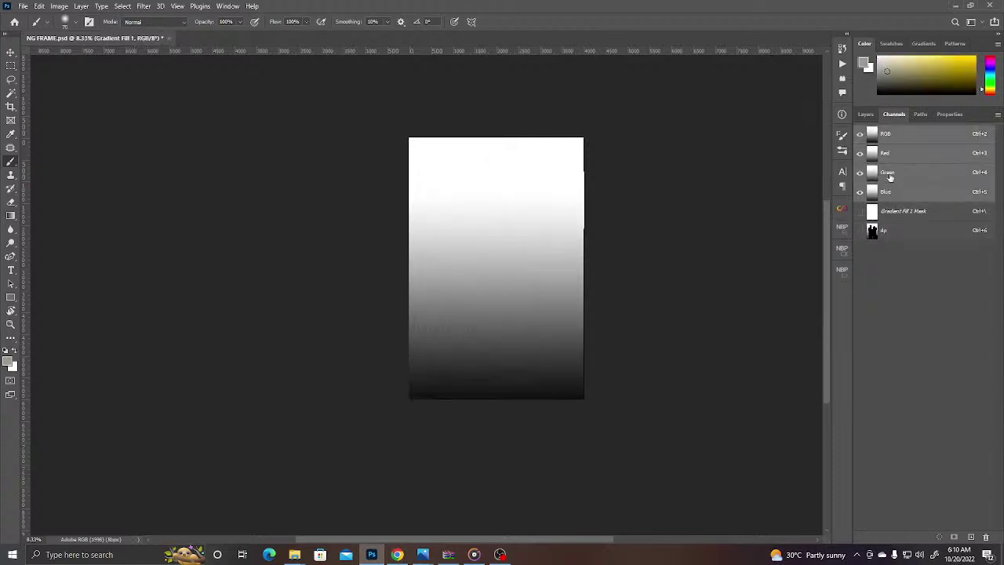
{"action": "left_click", "coordinate": [868, 115]}
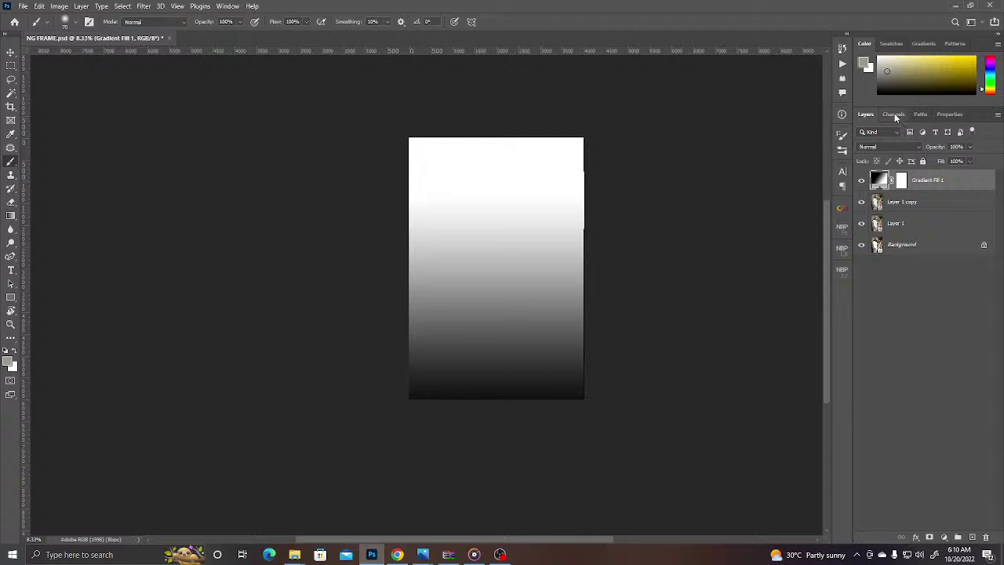
- View the saved dp channel to examine its silhouette, and return to the full-colour composite
{"action": "left_click", "coordinate": [896, 116]}
{"action": "left_click", "coordinate": [892, 231]}
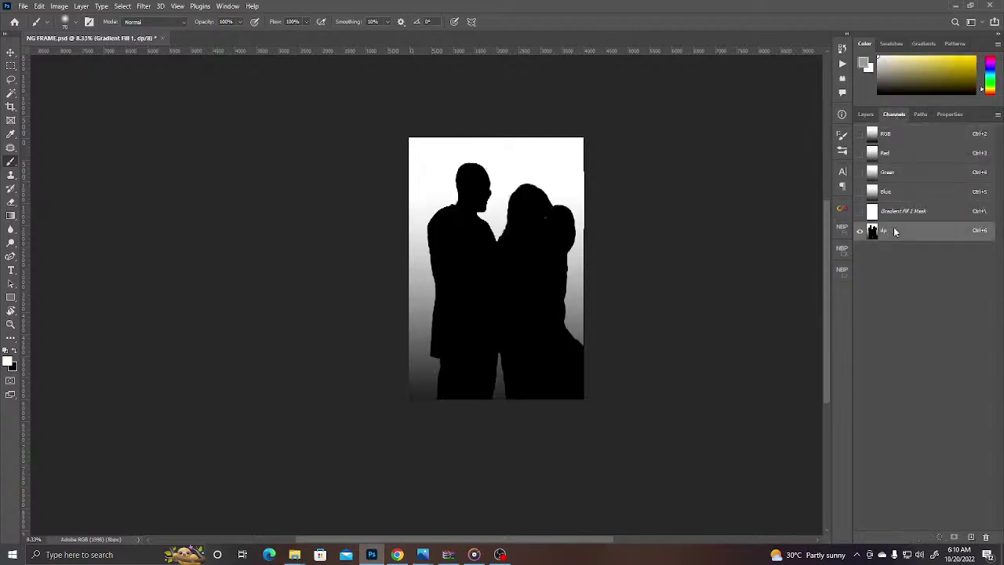
{"action": "key", "text": "ctrl+2"}
{"action": "left_click", "coordinate": [867, 114]}
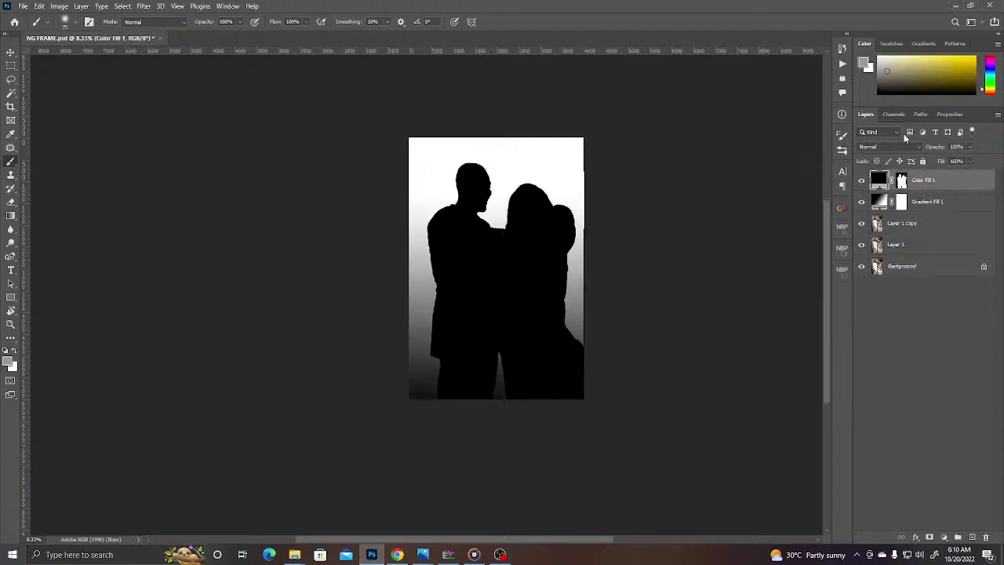
- Duplicate the Blue channel holding the refined silhouette, name the copy dp2, and restore the RGB composite
{"action": "left_click", "coordinate": [890, 116]}
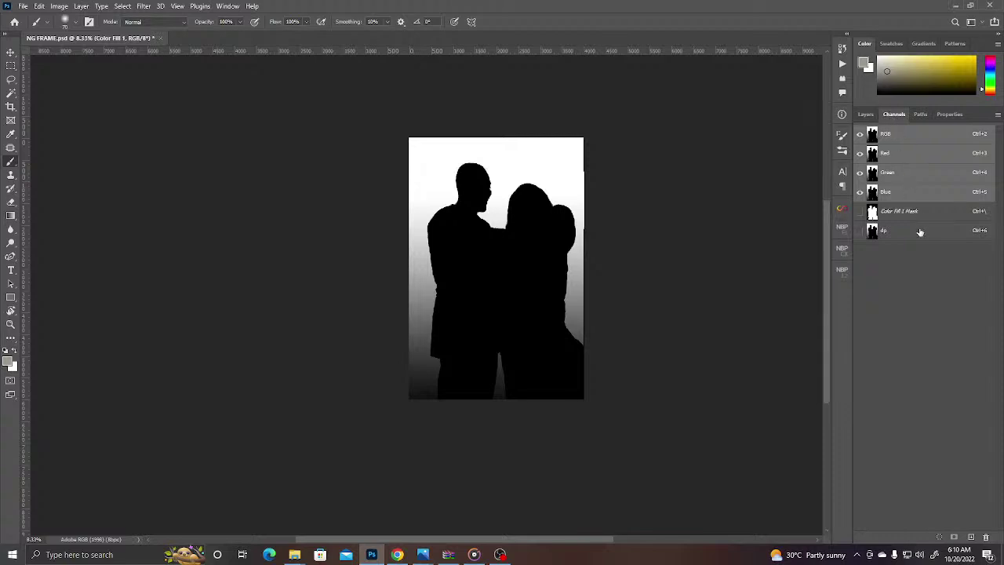
{"action": "left_click", "coordinate": [919, 231]}
{"action": "left_click", "coordinate": [899, 140]}
{"action": "left_click_drag", "start_coordinate": [904, 198], "coordinate": [971, 536]}
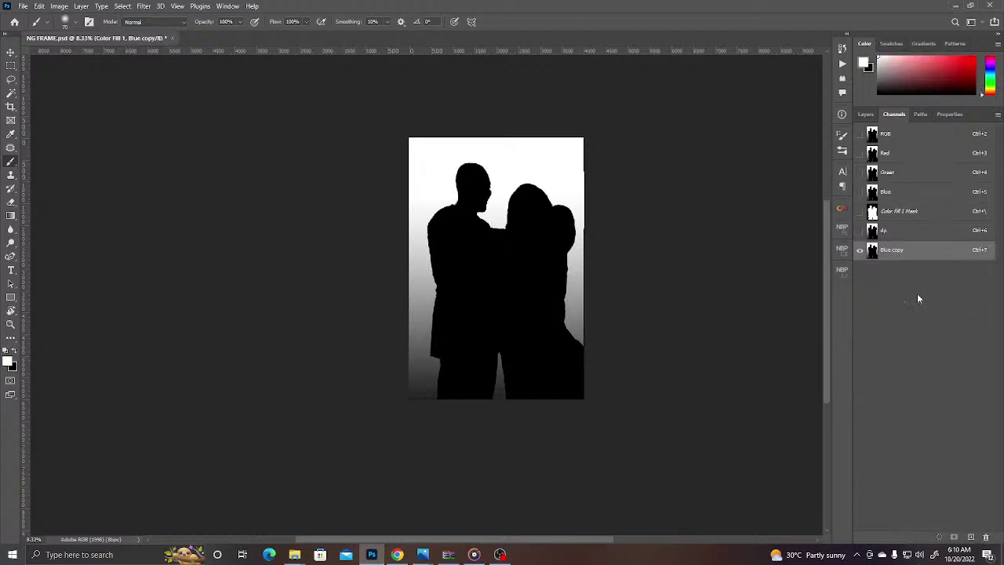
{"action": "double_click", "coordinate": [894, 250]}
{"action": "type", "text": "dp2"}
{"action": "key", "text": "Return"}
{"action": "left_click", "coordinate": [900, 136]}
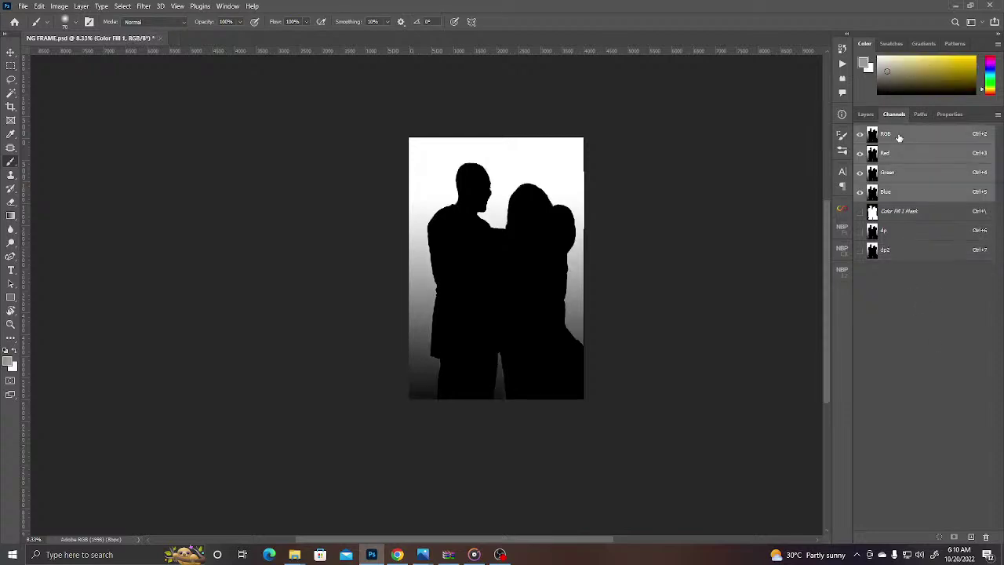
- Duplicate the Layer 1 copy photo layer and move the duplicate above the Color Fill 1 layer
{"action": "left_click", "coordinate": [867, 115]}
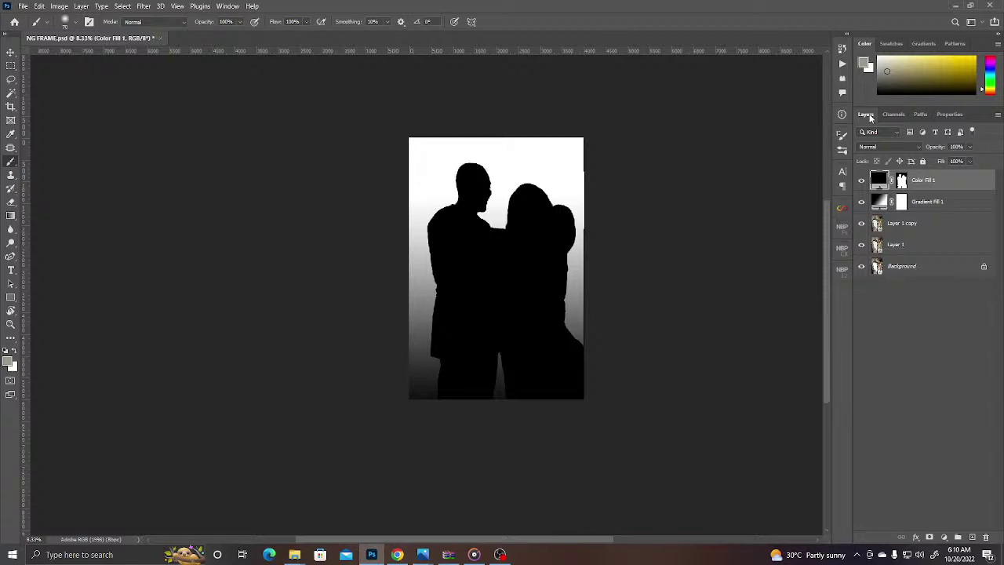
{"action": "left_click", "coordinate": [909, 226]}
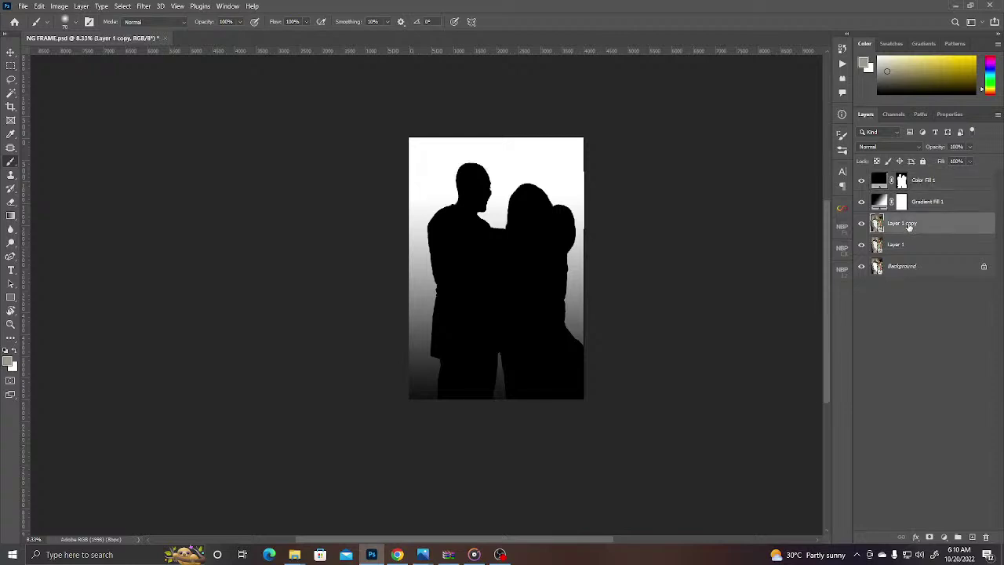
{"action": "key", "text": "ctrl+j"}
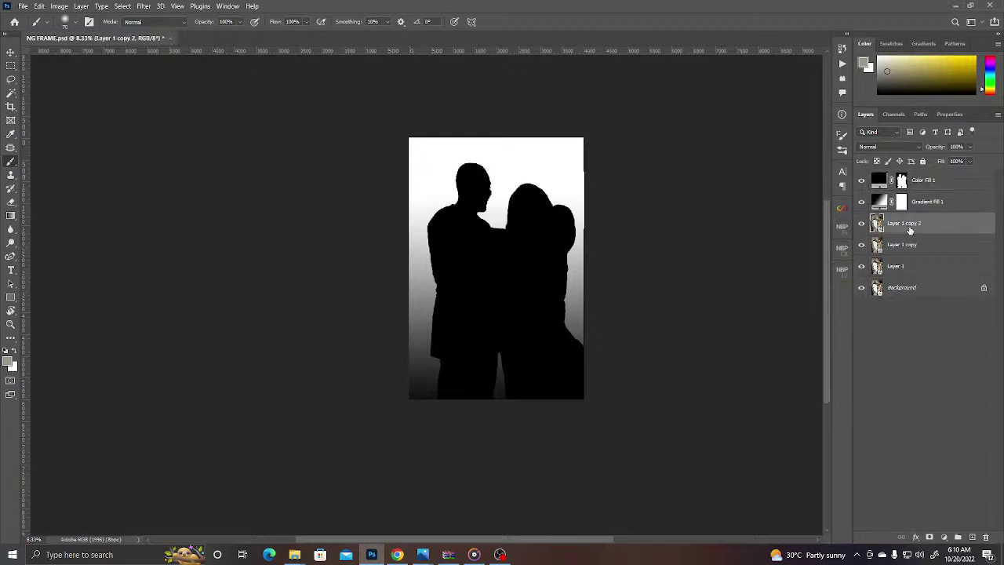
{"action": "left_click_drag", "start_coordinate": [910, 229], "coordinate": [891, 185]}
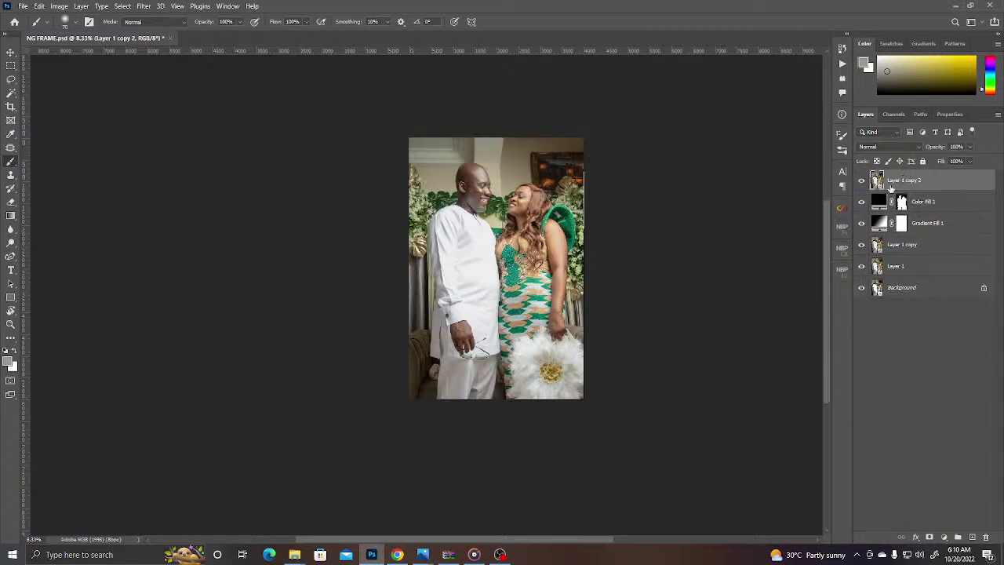
{"action": "scroll", "coordinate": [492, 203], "scroll_direction": "up", "scroll_amount": 2}
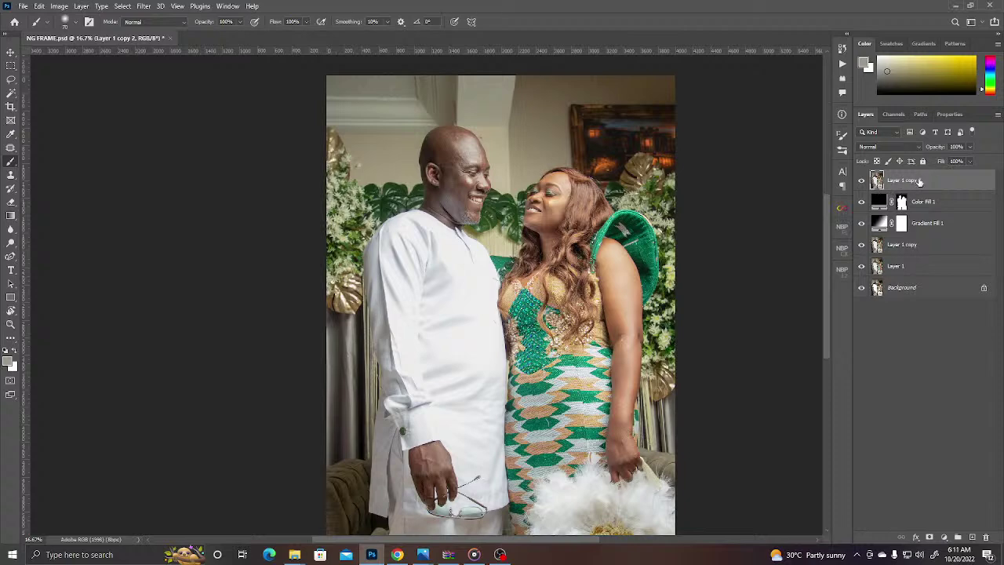
- Apply a Lens Blur to the top photo copy with the dp2 channel as depth map source and a radius of 85
{"action": "right_click", "coordinate": [918, 181]}
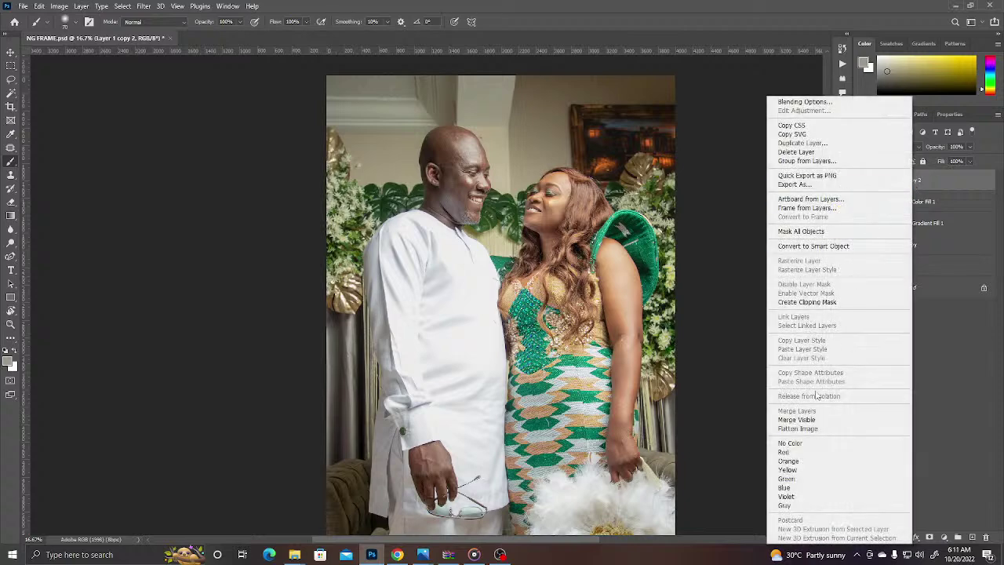
{"action": "left_click", "coordinate": [720, 275]}
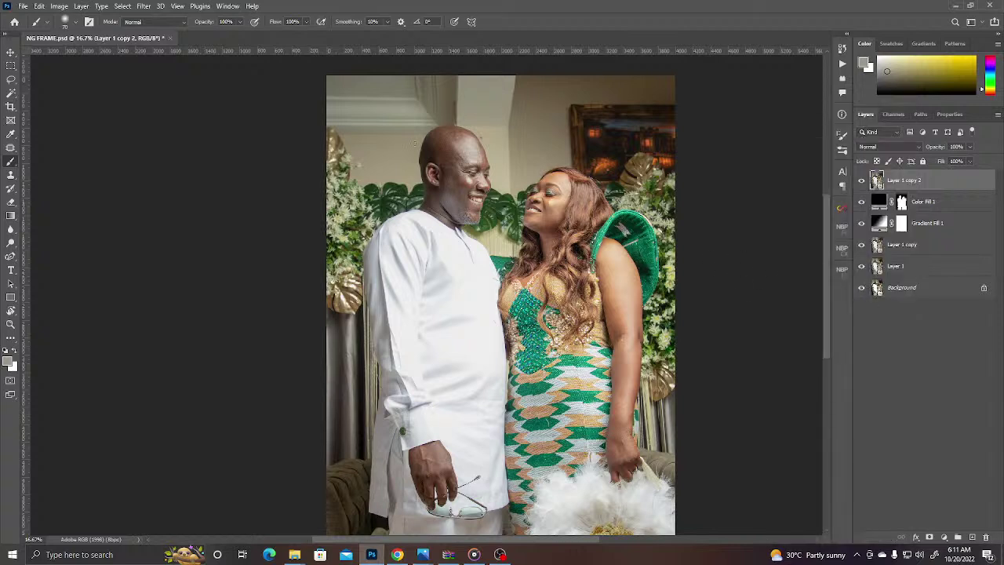
{"action": "left_click", "coordinate": [144, 6]}
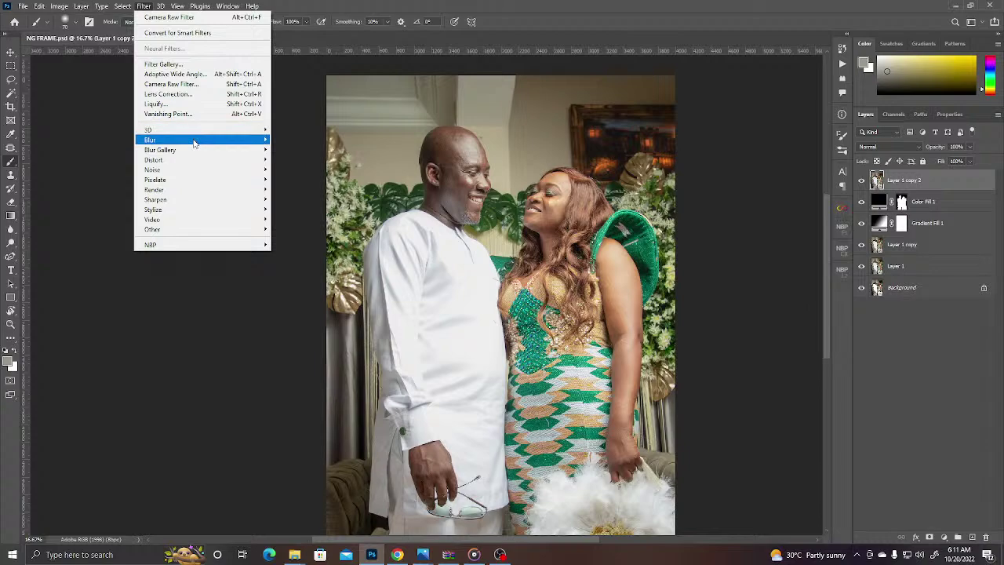
{"action": "mouse_move", "coordinate": [217, 141]}
{"action": "left_click", "coordinate": [292, 189]}
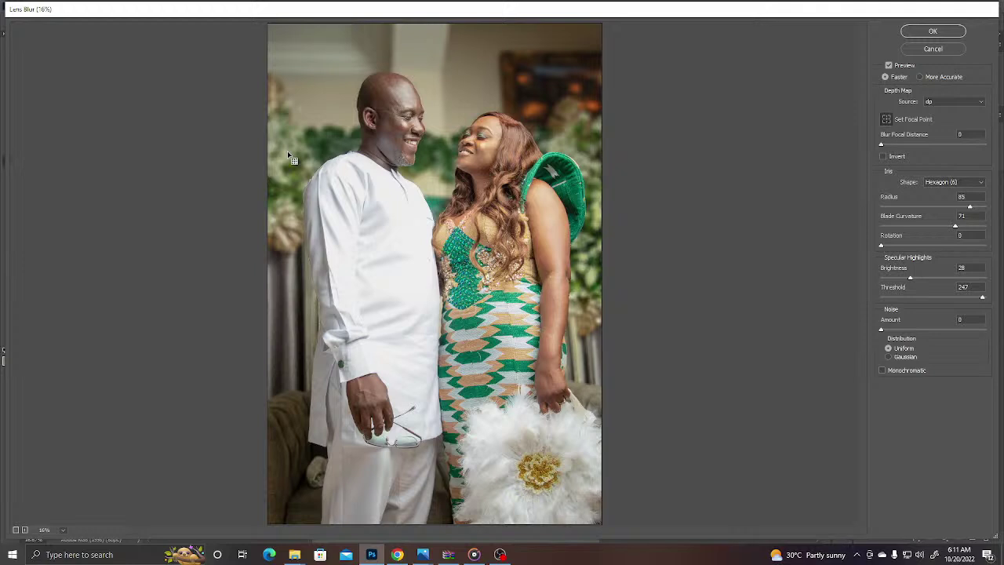
{"action": "left_click", "coordinate": [934, 101]}
{"action": "left_click", "coordinate": [935, 144]}
{"action": "left_click", "coordinate": [931, 32]}
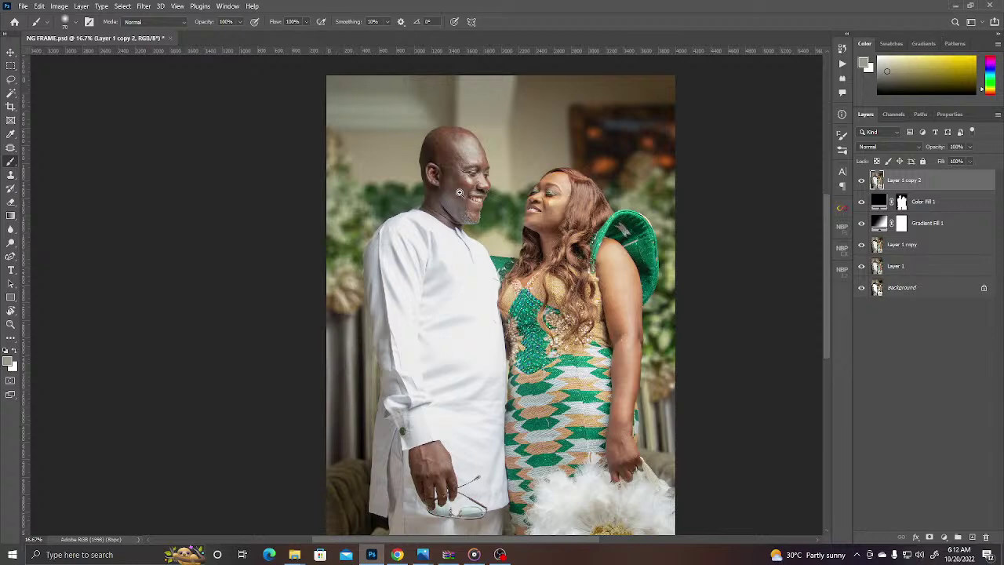
- Inspect the blur around the couple's faces and compare it with the silhouette by hiding and restoring the top photo layer
{"action": "scroll", "coordinate": [461, 193], "scroll_direction": "up", "scroll_amount": 2}
{"action": "scroll", "coordinate": [502, 242], "scroll_direction": "down", "scroll_amount": 2}
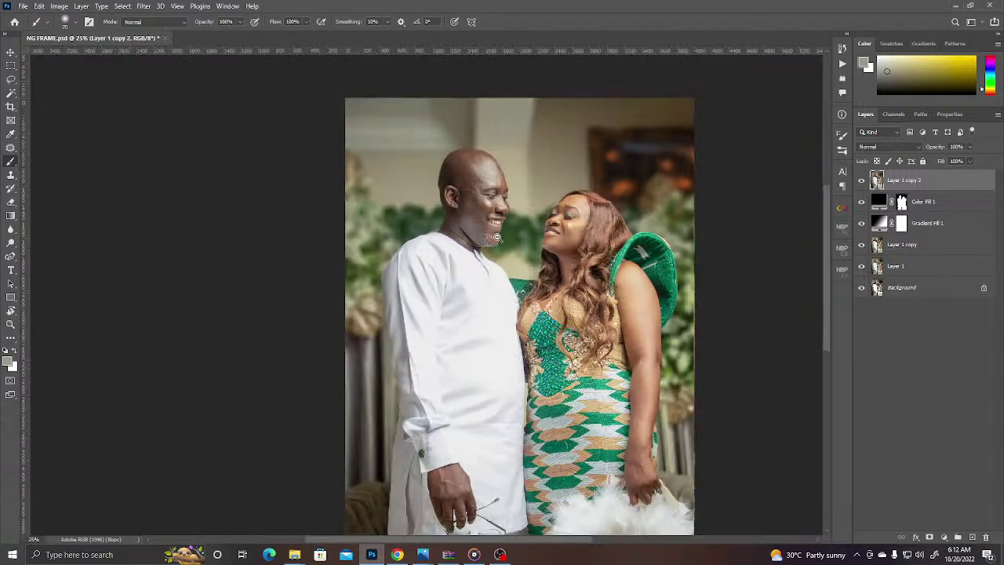
{"action": "left_click", "coordinate": [861, 181]}
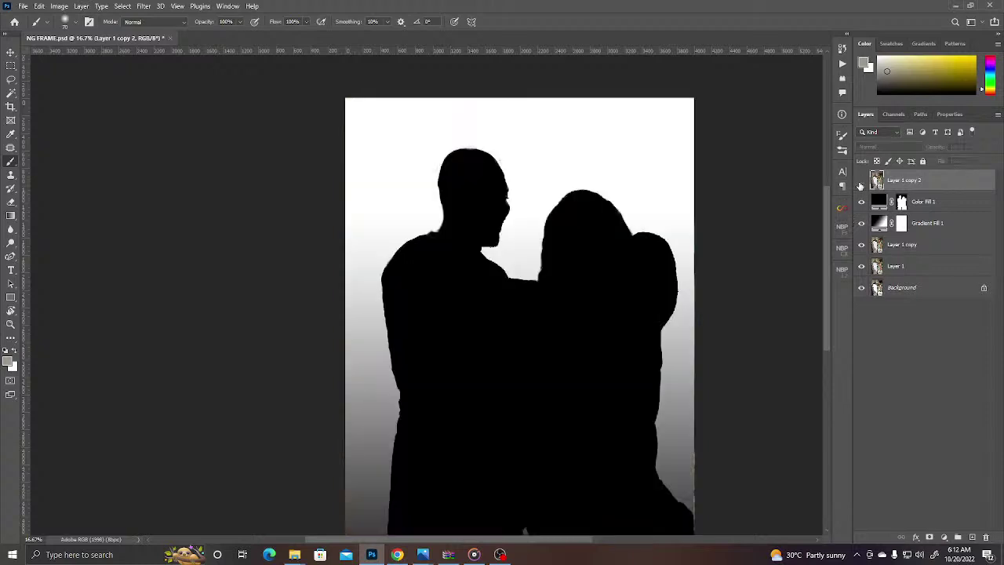
{"action": "left_click", "coordinate": [861, 181]}
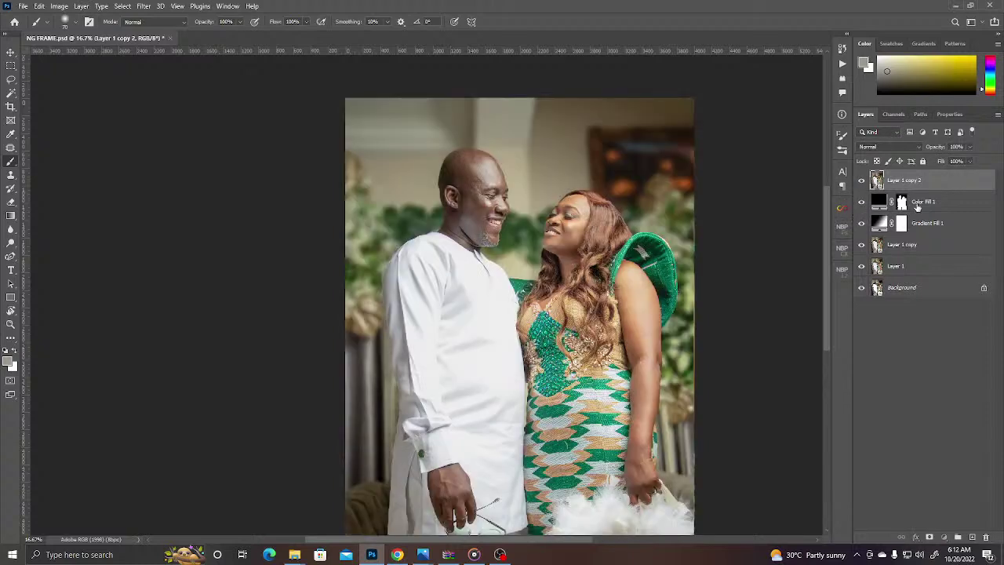
- Group the Color Fill 1 and Gradient Fill 1 layers and hide the group
{"action": "left_click", "coordinate": [916, 209]}
{"action": "left_click", "coordinate": [928, 225], "text": "shift"}
{"action": "key", "text": "ctrl+g"}
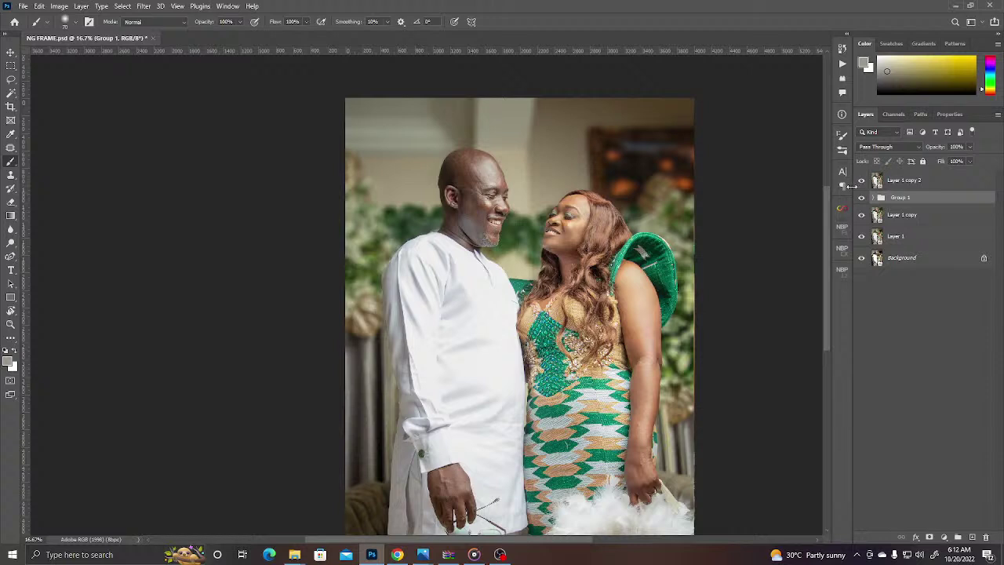
{"action": "left_click", "coordinate": [861, 197]}
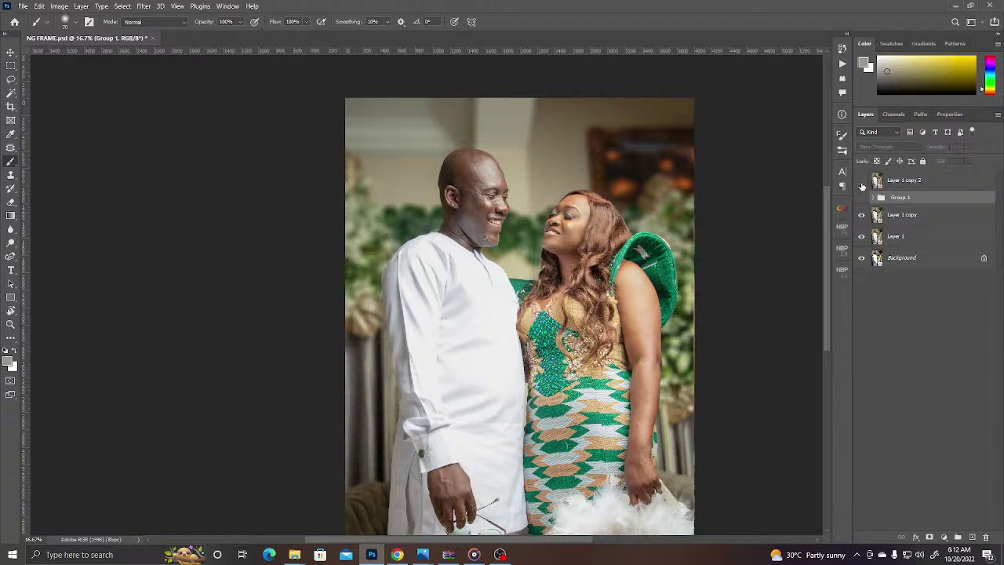
- Compare the portrait before and after the lens blur by repeatedly hiding and showing the Layer 1 copy 2 layer
{"action": "left_click", "coordinate": [861, 181]}
{"action": "scroll", "coordinate": [594, 314], "scroll_direction": "down", "scroll_amount": 3}
{"action": "scroll", "coordinate": [584, 249], "scroll_direction": "up", "scroll_amount": 1}
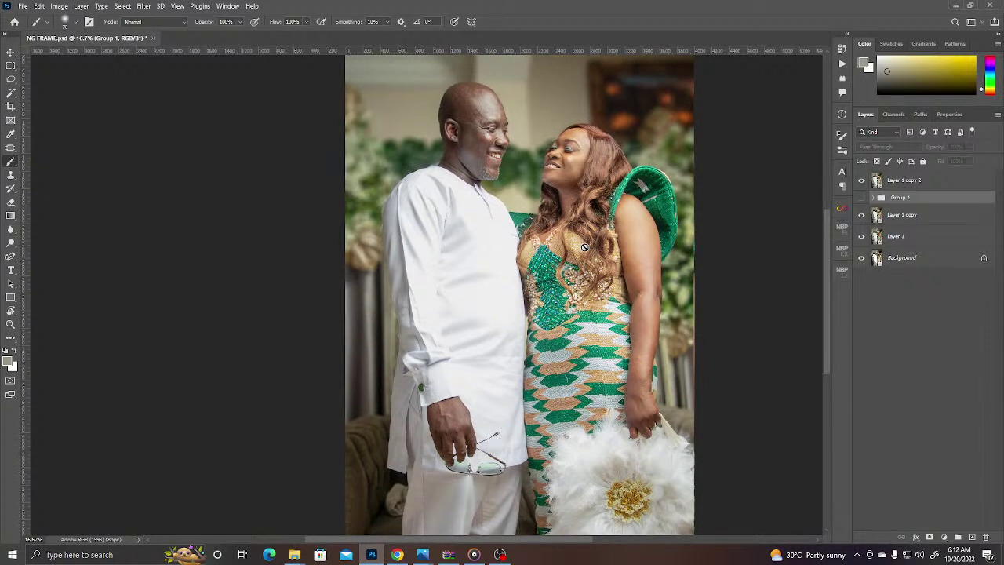
{"action": "left_click", "coordinate": [862, 181]}
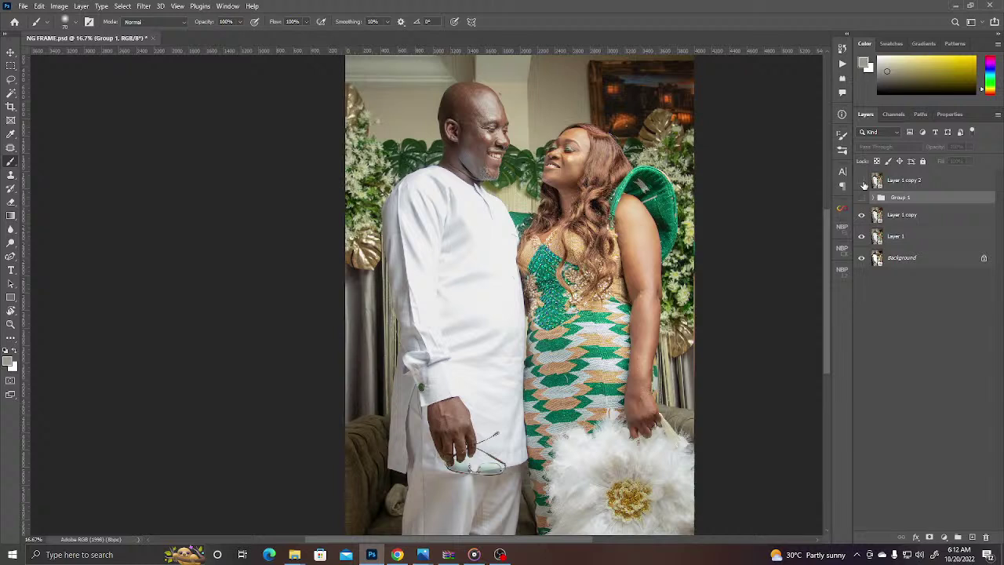
{"action": "left_click", "coordinate": [862, 181]}
{"action": "left_click", "coordinate": [862, 182]}
{"action": "left_click", "coordinate": [863, 182]}
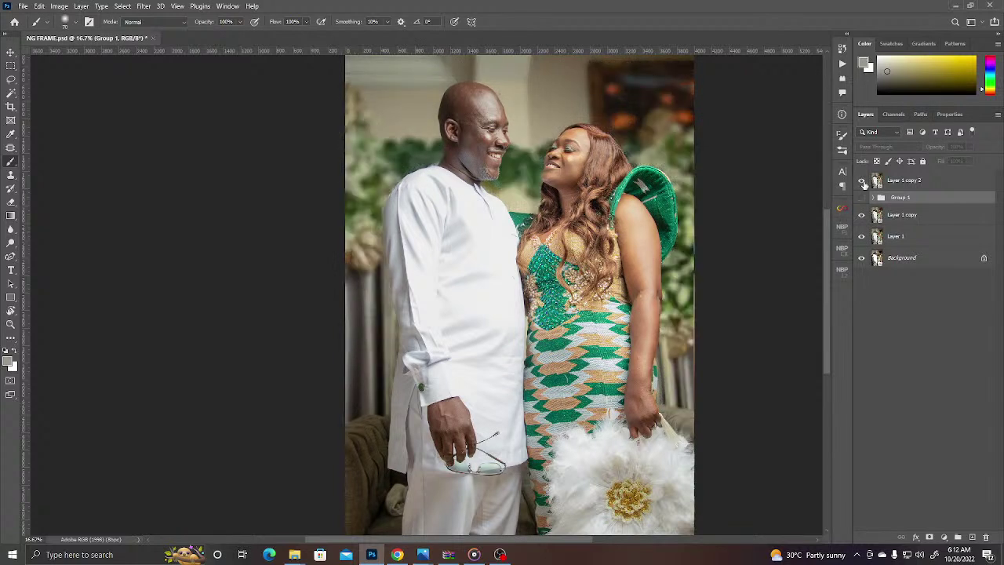
{"action": "left_click", "coordinate": [863, 181]}
{"action": "left_click", "coordinate": [863, 182]}
{"action": "left_click", "coordinate": [863, 183]}
{"action": "left_click", "coordinate": [863, 182]}
{"action": "left_click", "coordinate": [863, 182]}
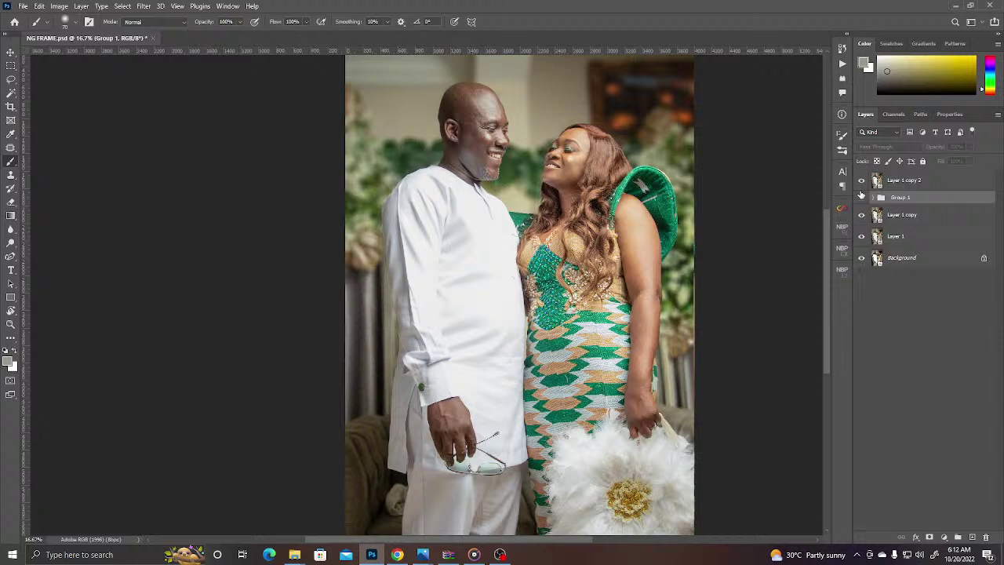